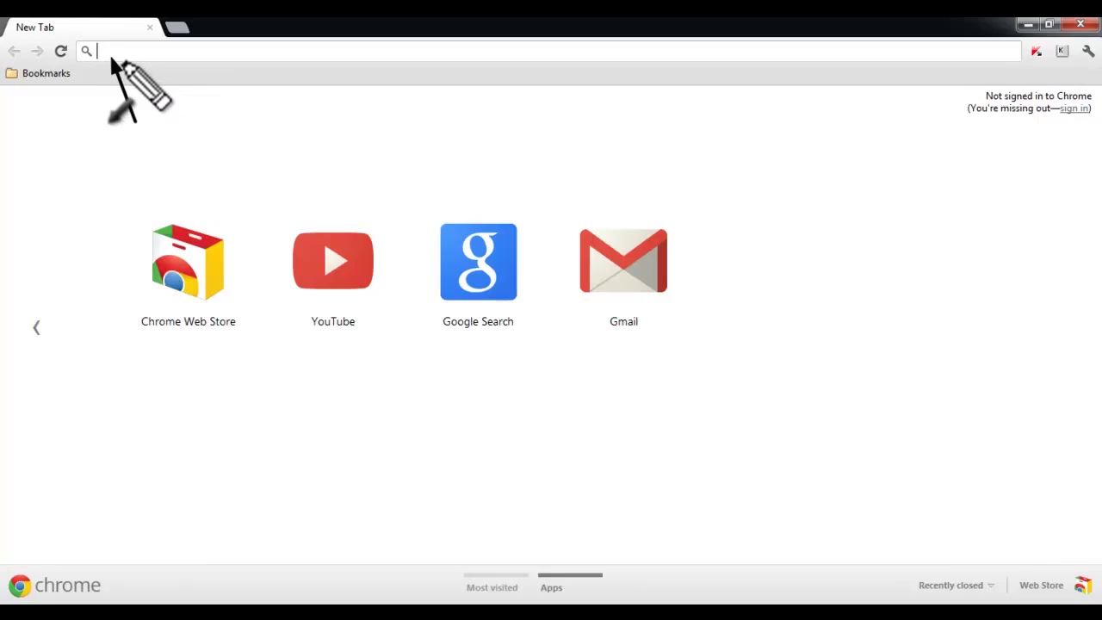
# Step: Load the Facebook Pages directory at facebook.com/pages in Chrome
pyautogui.click(131, 50)
pyautogui.write('facebook.com/pages')
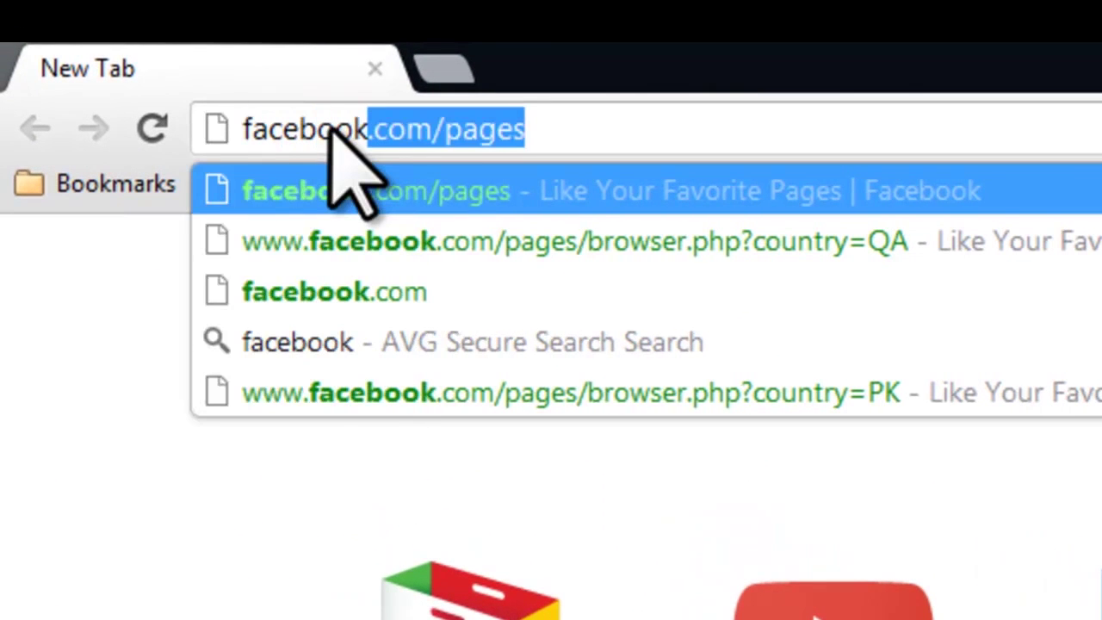
pyautogui.press('Return')
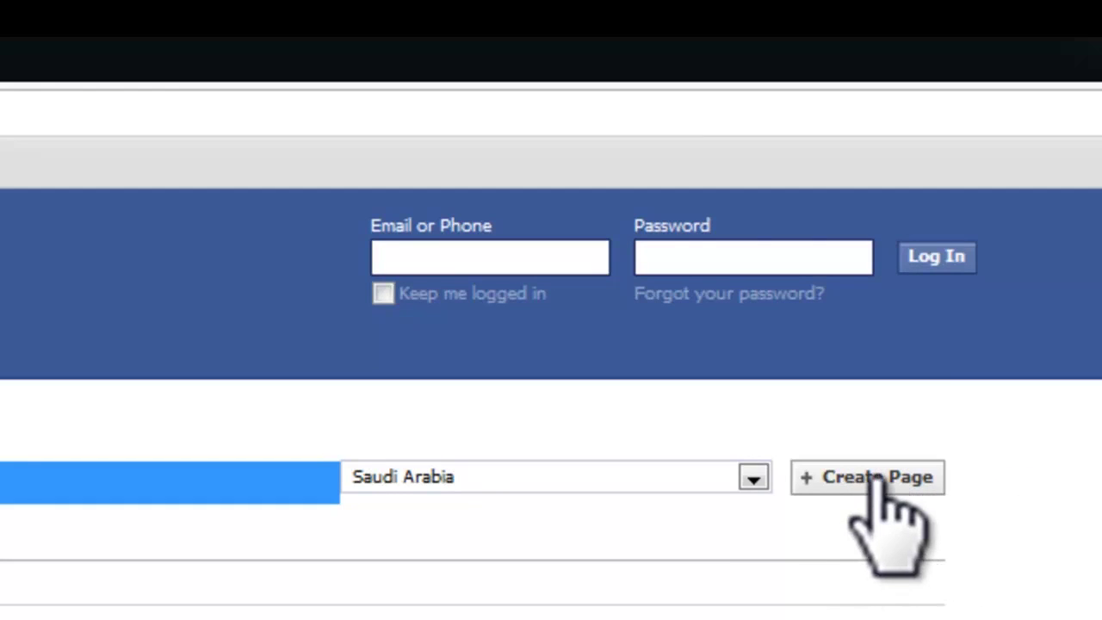
# Step: Start a new page and view all six category tiles, from Local Business or Place to Cause or Community
pyautogui.click(866, 476)
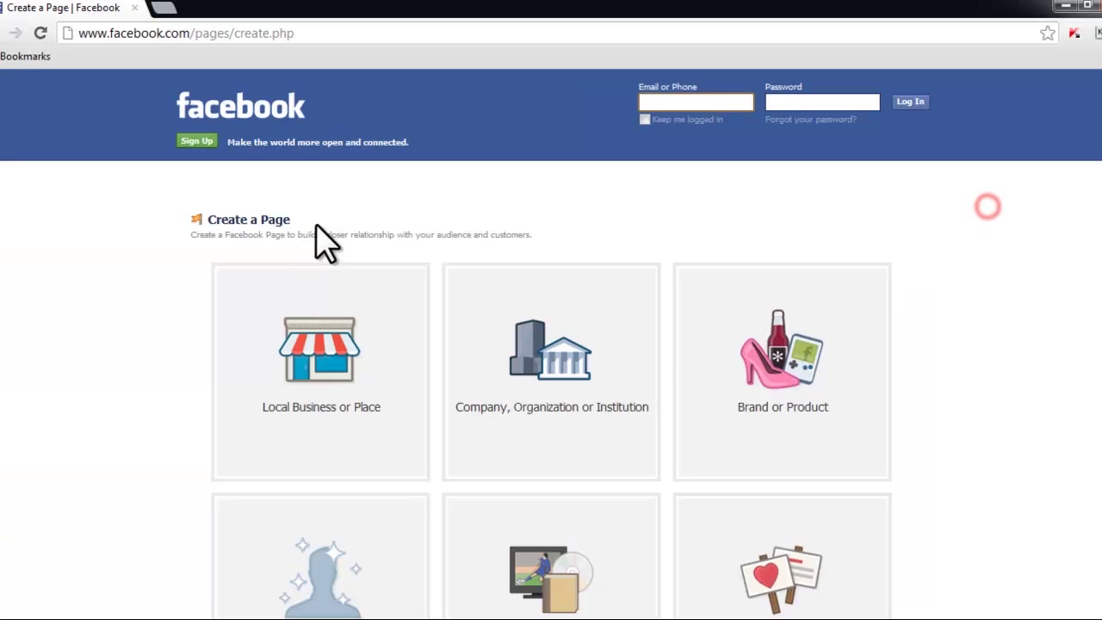
pyautogui.moveTo(316, 223); pyautogui.dragTo(228, 222)
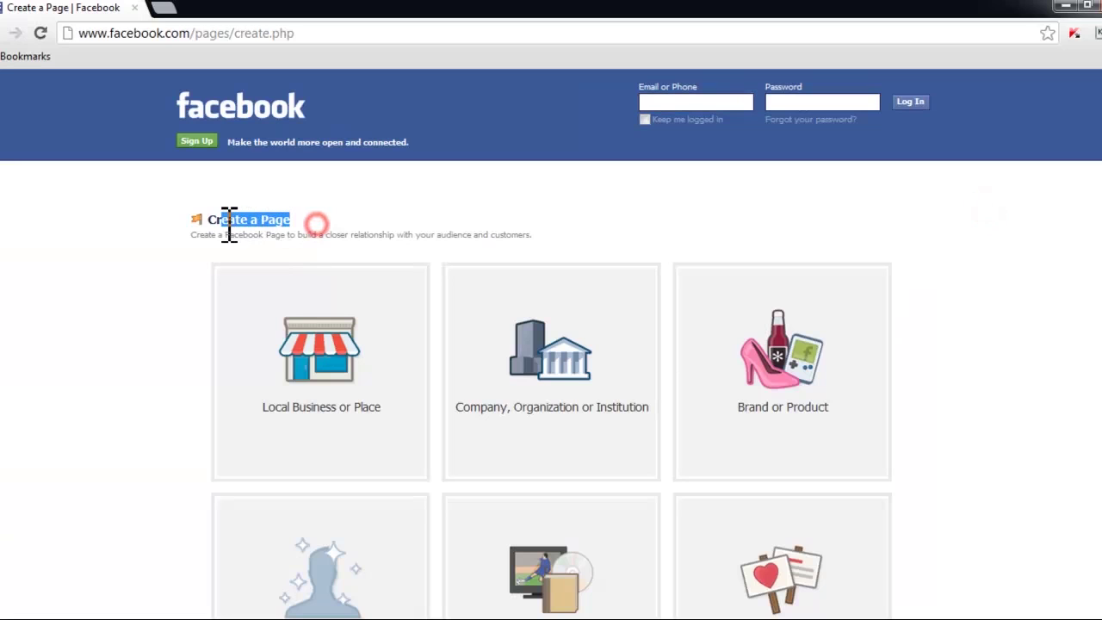
pyautogui.scroll(-3, 990, 301)
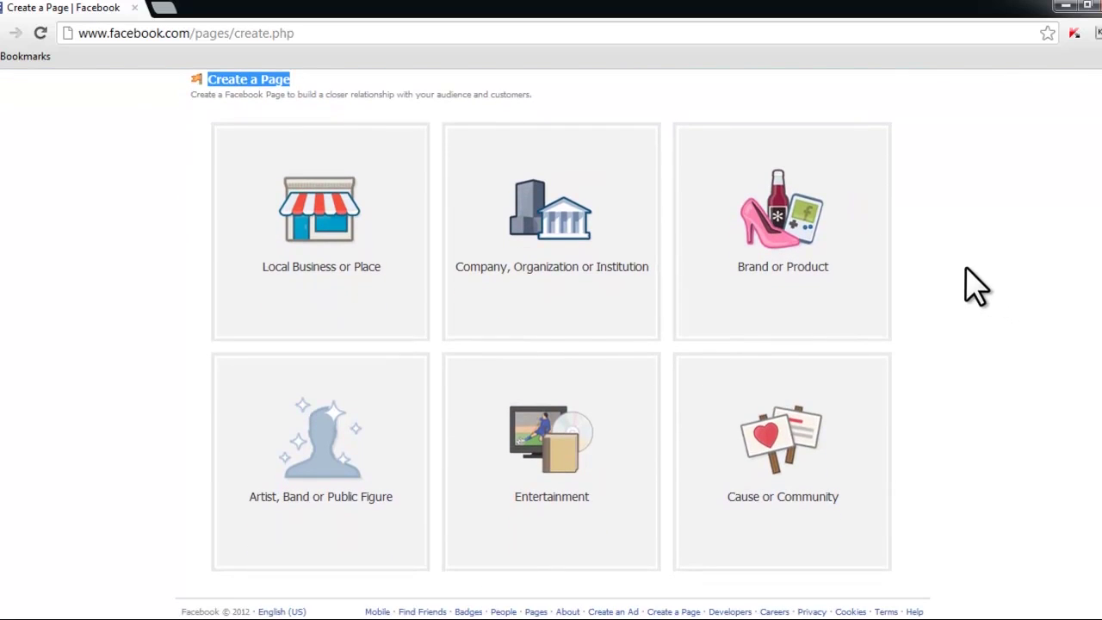
pyautogui.click(128, 290)
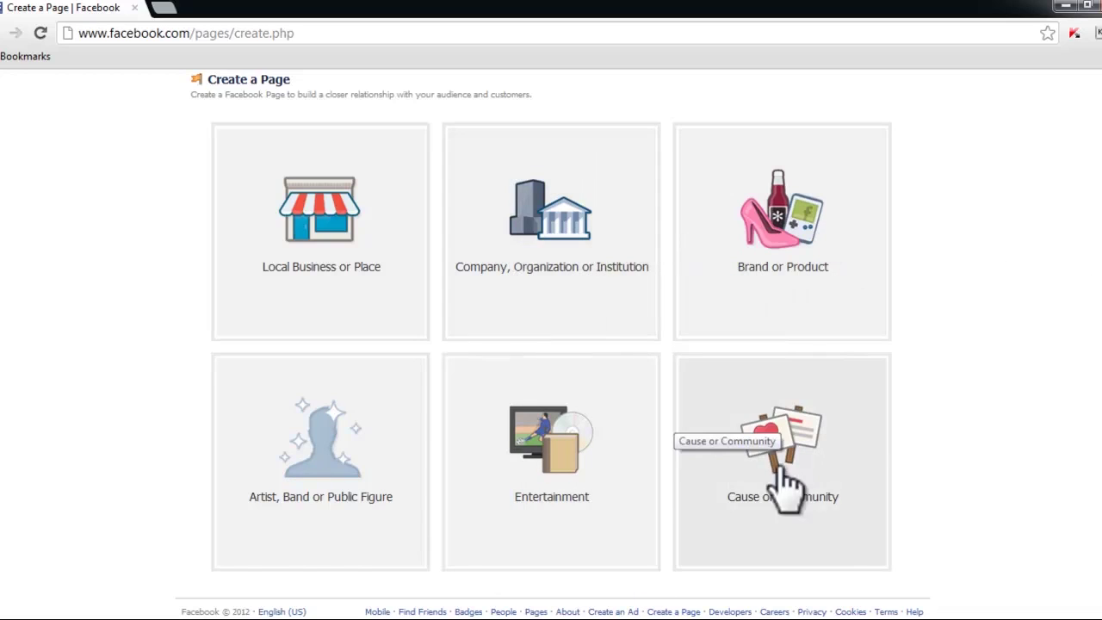
pyautogui.scroll(-1, 1058, 431)
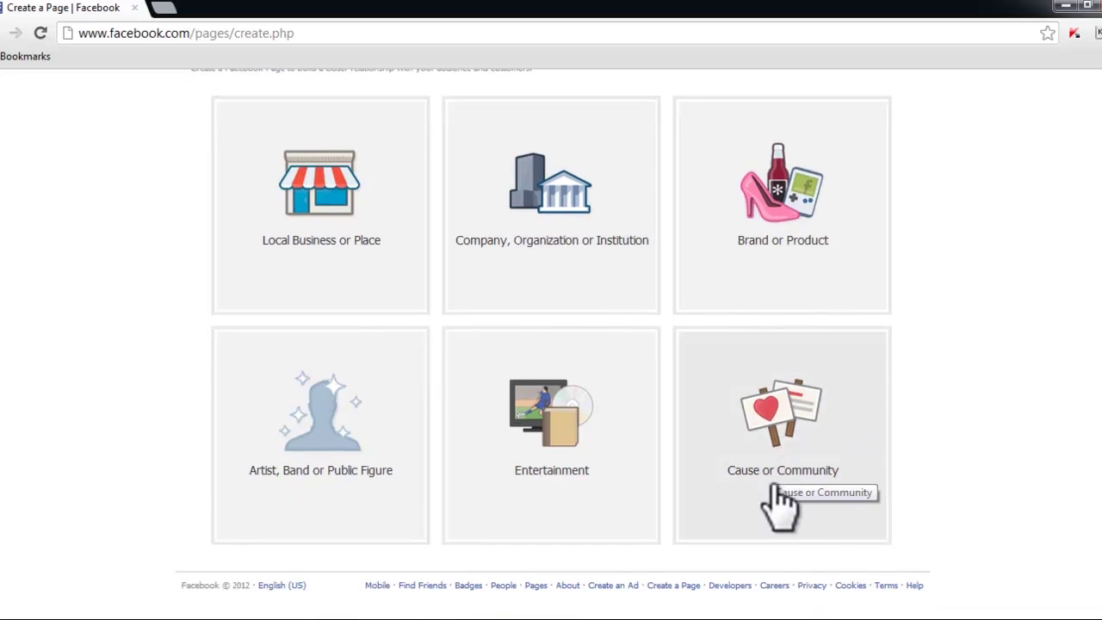
# Step: Choose the Cause or Community category and enter the page name Unaiza Islamic Center
pyautogui.click(793, 425)
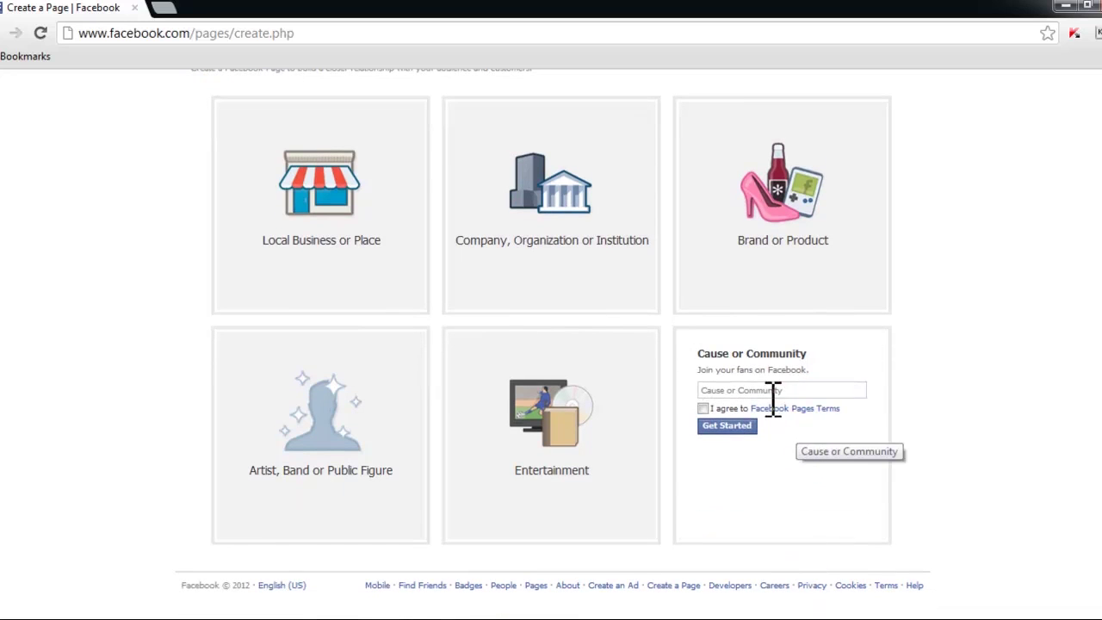
pyautogui.click(769, 391)
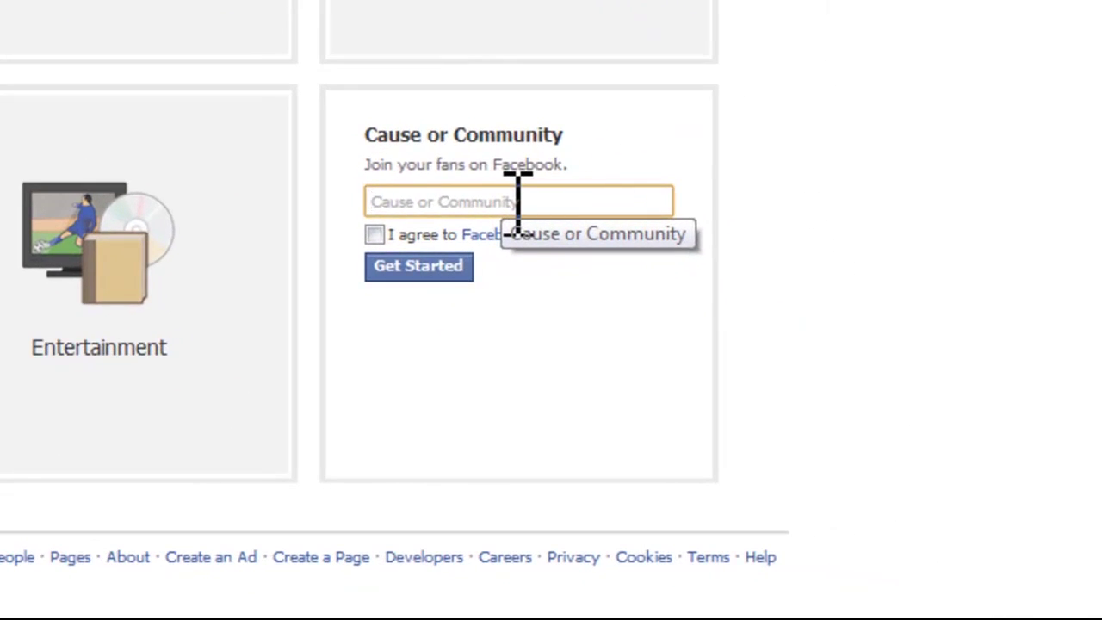
pyautogui.click(374, 235)
pyautogui.click(407, 201)
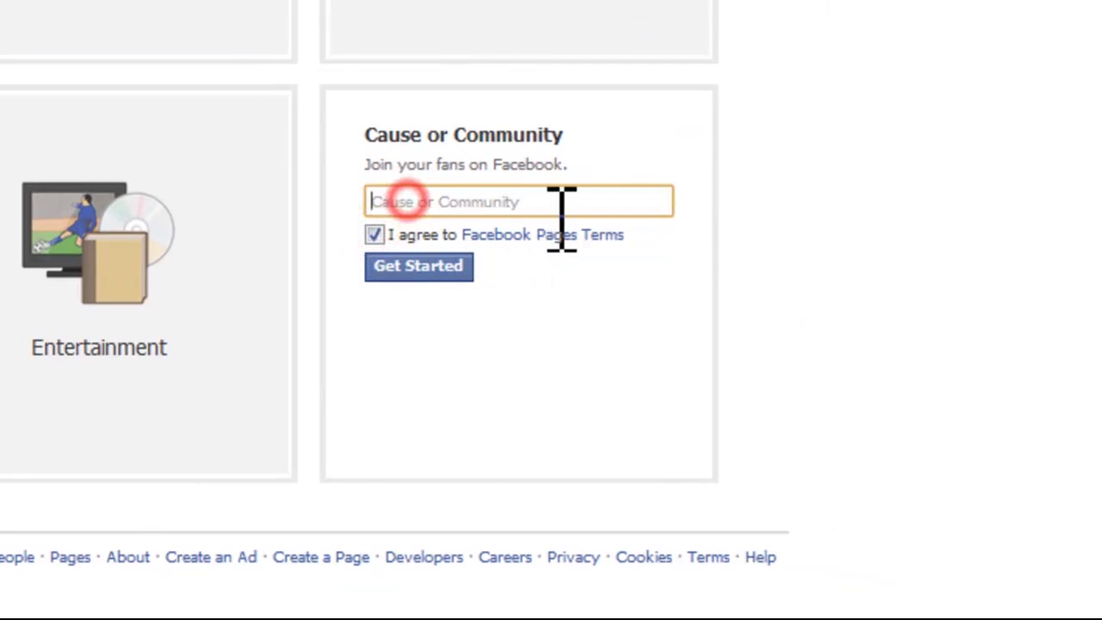
pyautogui.click(571, 211)
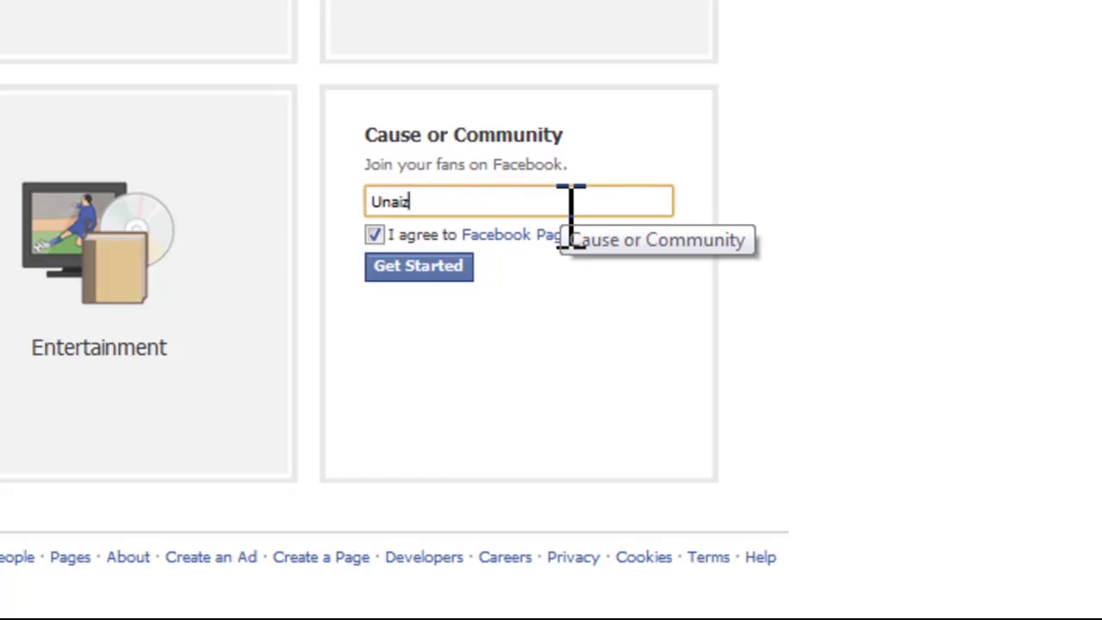
pyautogui.press('BackSpace')
pyautogui.press('BackSpace')
pyautogui.press('BackSpace')
pyautogui.press('BackSpace')
pyautogui.press('BackSpace')
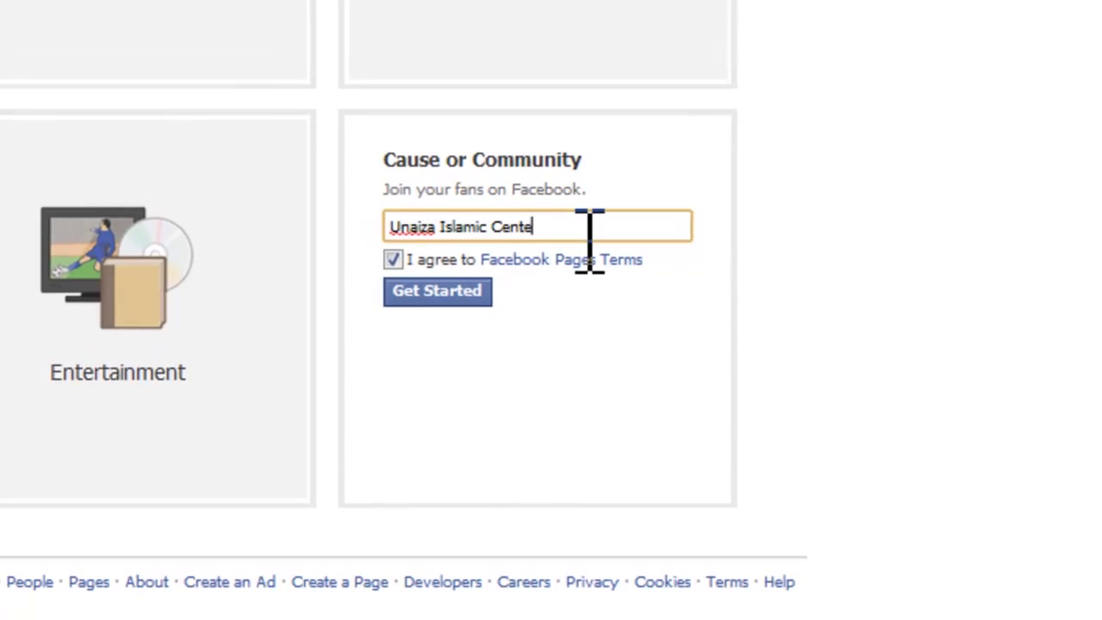
# Step: Agree to the Facebook Pages Terms and submit the new page
pyautogui.click(389, 259)
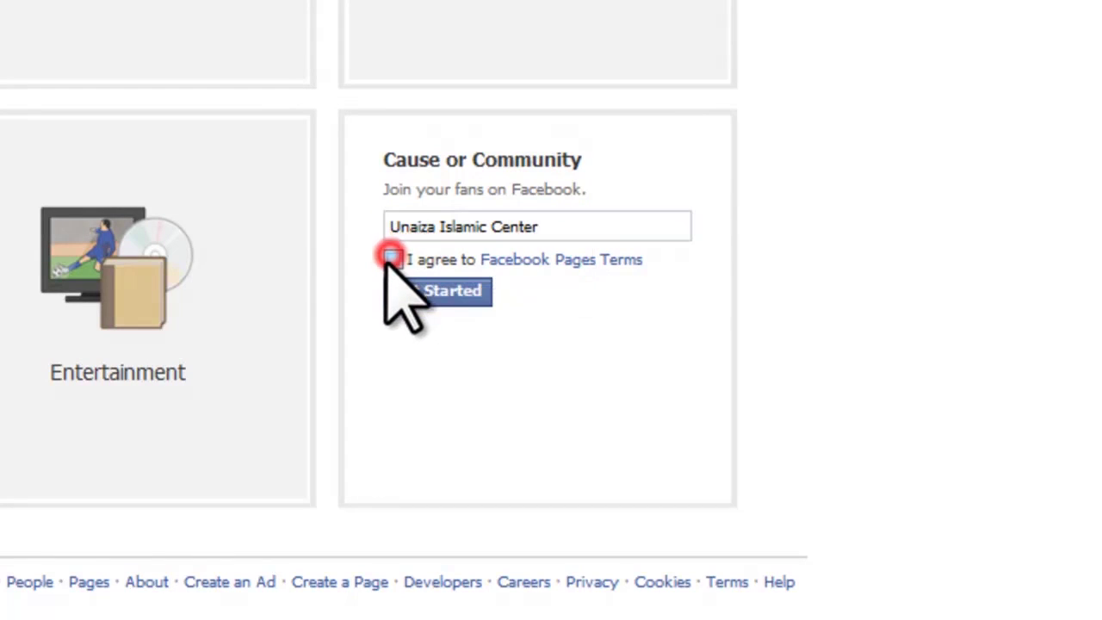
pyautogui.moveTo(357, 302)
pyautogui.mouseDown()
pyautogui.moveTo(393, 275)
pyautogui.moveTo(369, 296)
pyautogui.mouseUp()
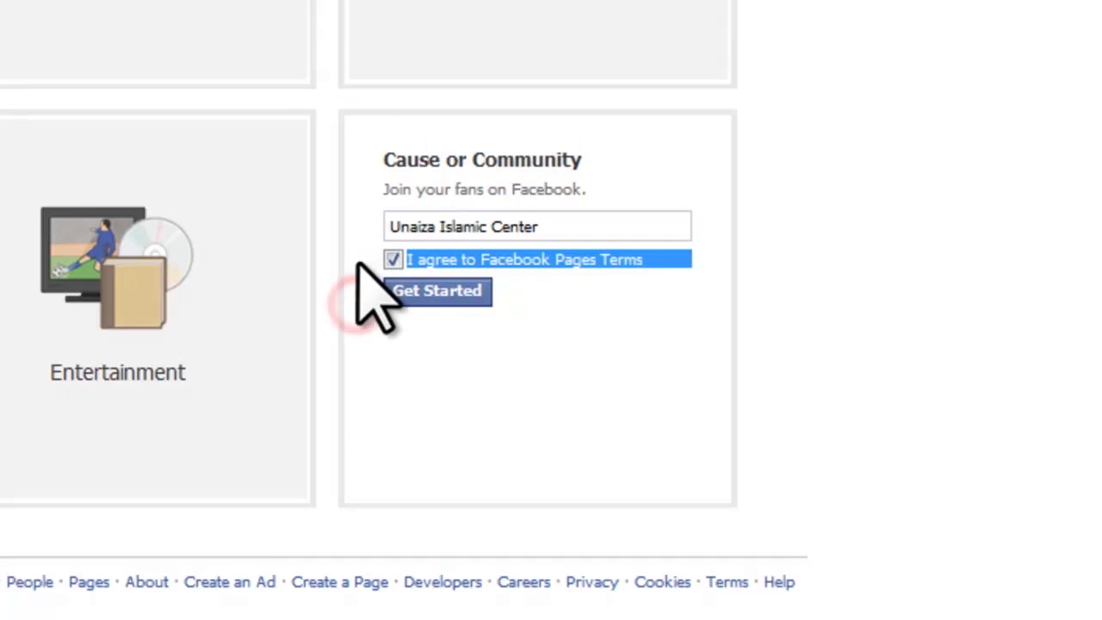
pyautogui.moveTo(334, 258)
pyautogui.mouseDown()
pyautogui.moveTo(368, 253)
pyautogui.moveTo(377, 262)
pyautogui.mouseUp()
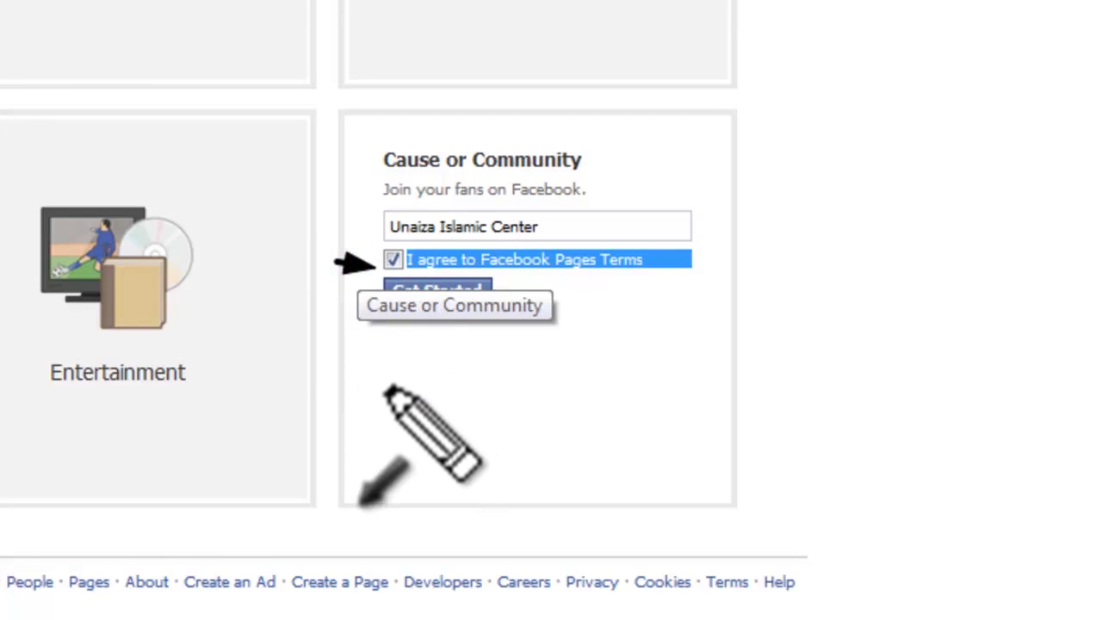
pyautogui.moveTo(391, 391); pyautogui.dragTo(426, 320)
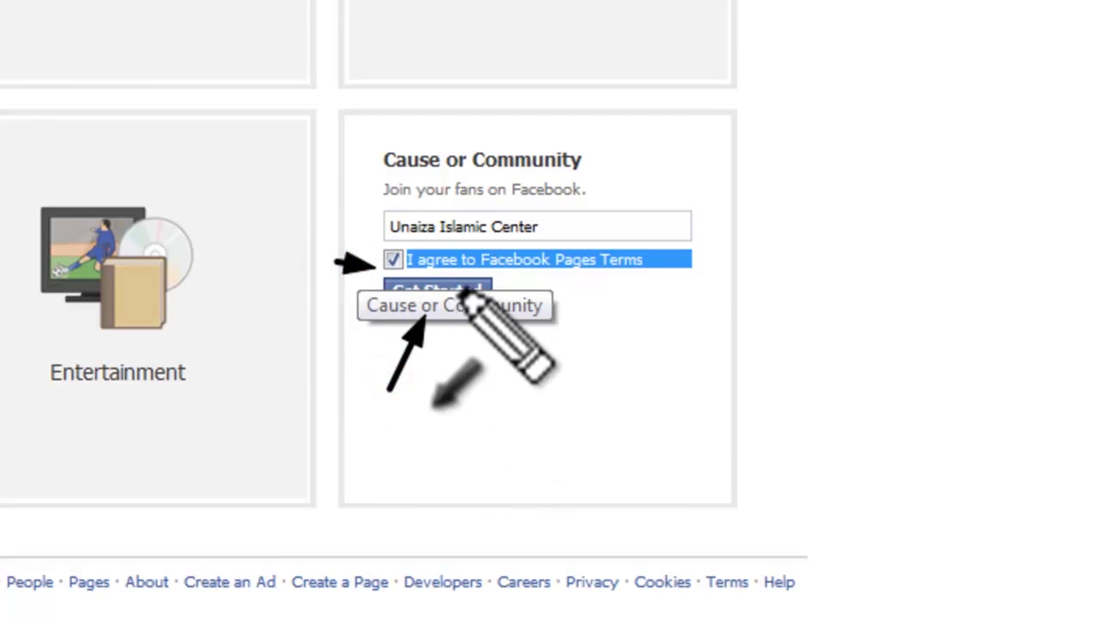
pyautogui.press('Escape')
pyautogui.click(522, 356)
pyautogui.click(453, 293)
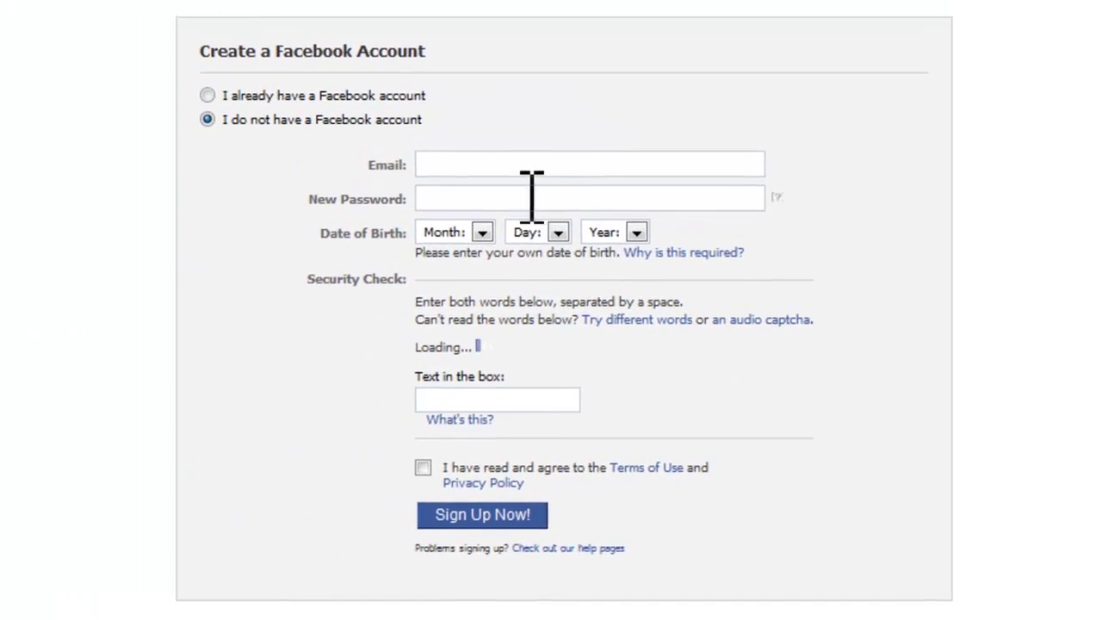
# Step: Choose 'I already have a Facebook account' and point out the empty Email and Password fields
pyautogui.click(497, 165)
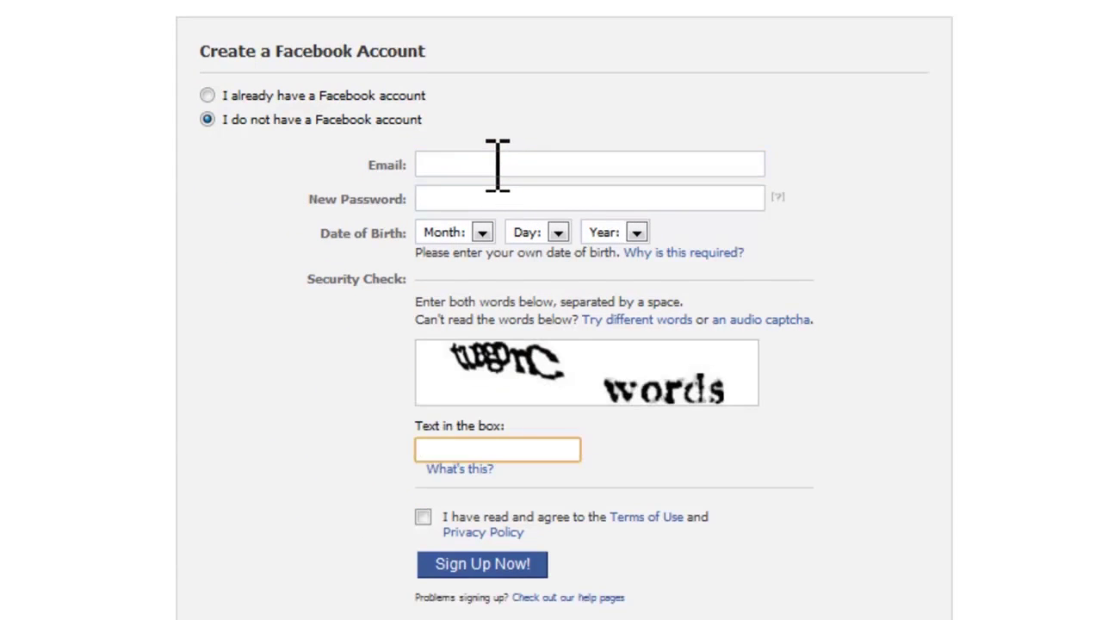
pyautogui.click(498, 165)
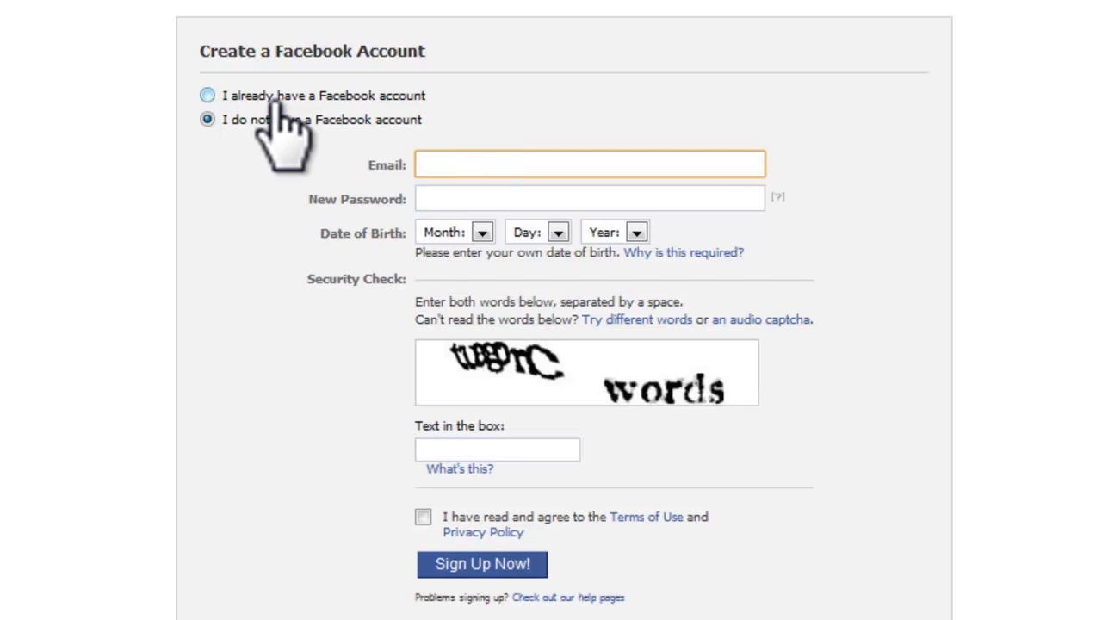
pyautogui.click(277, 97)
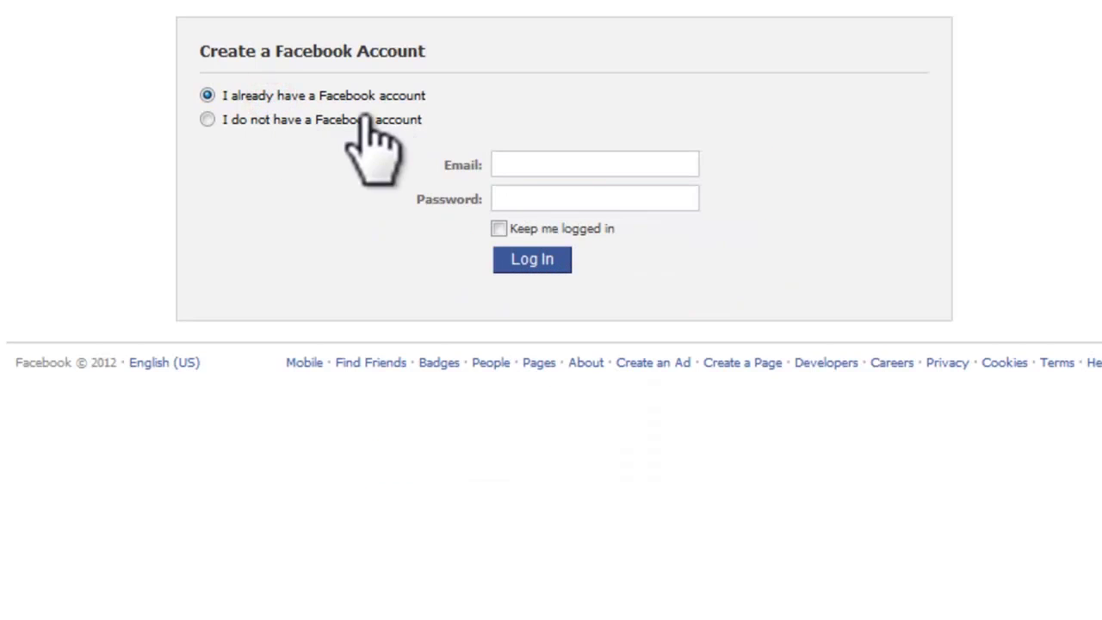
pyautogui.moveTo(128, 114); pyautogui.dragTo(183, 104)
pyautogui.click(99, 149)
pyautogui.hotkey('ctrl', 'shift', 'd')
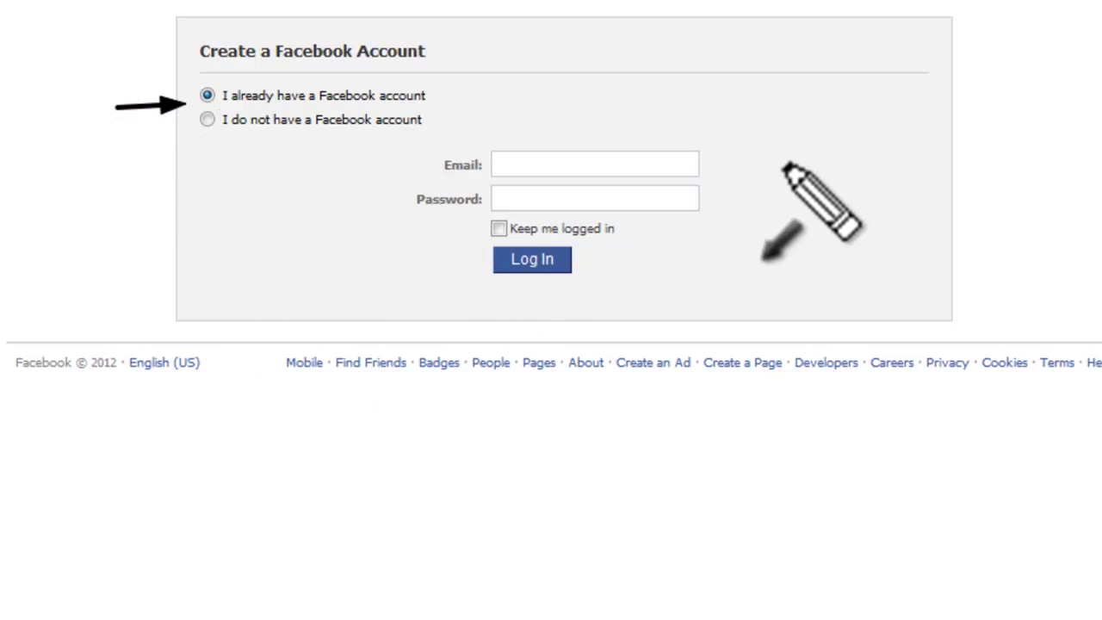
pyautogui.moveTo(786, 166); pyautogui.dragTo(697, 167)
pyautogui.moveTo(779, 197); pyautogui.dragTo(707, 196)
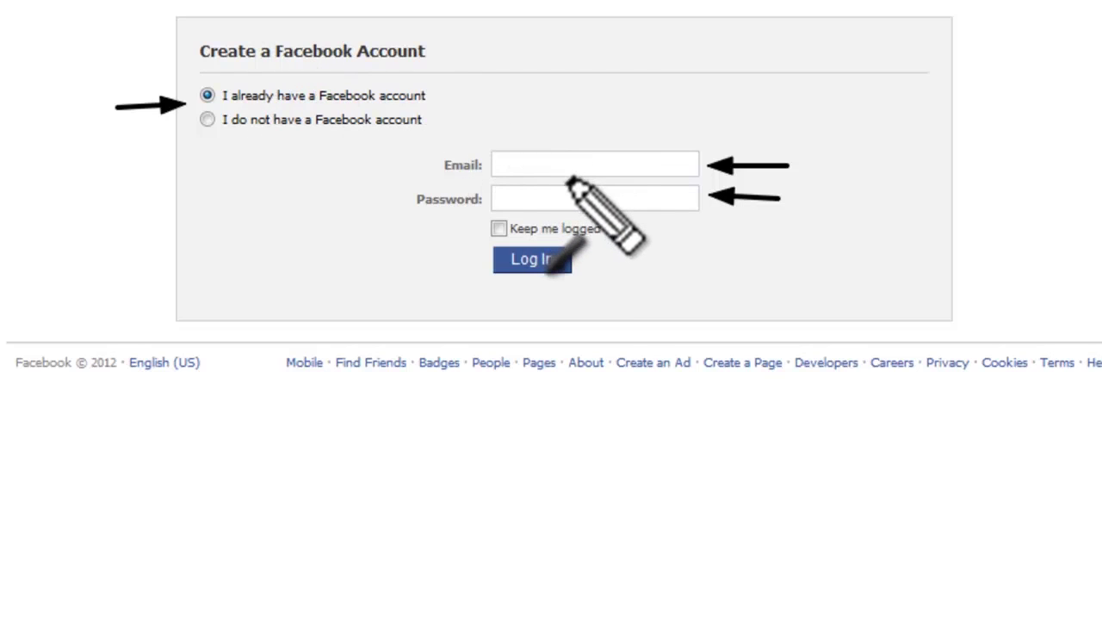
pyautogui.press('Escape')
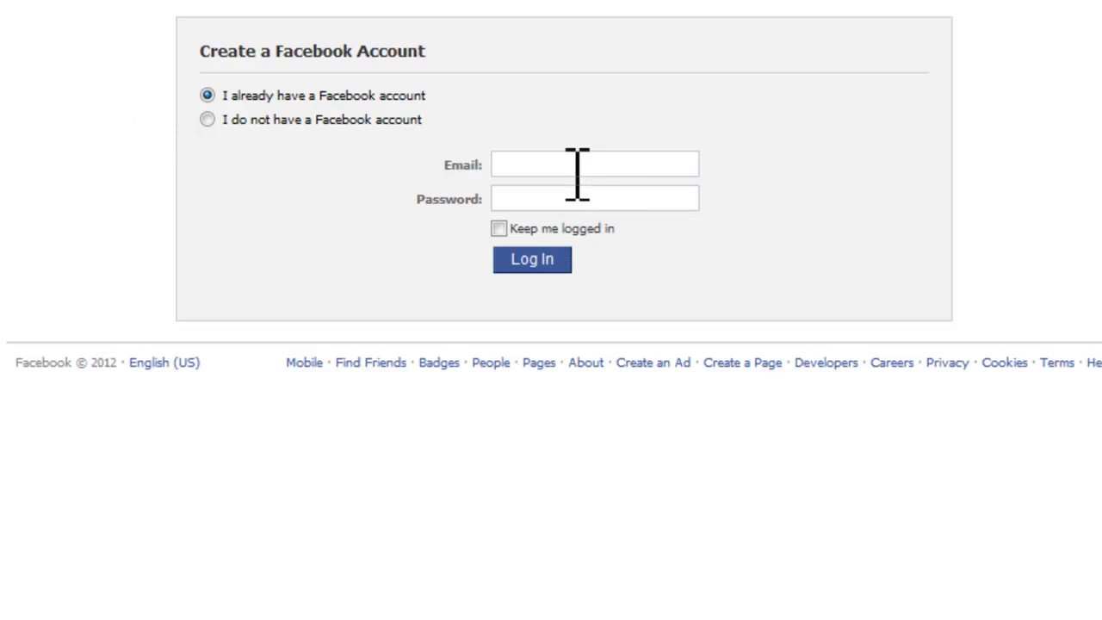
# Step: Log in with the existing account's email and password
pyautogui.click(571, 167)
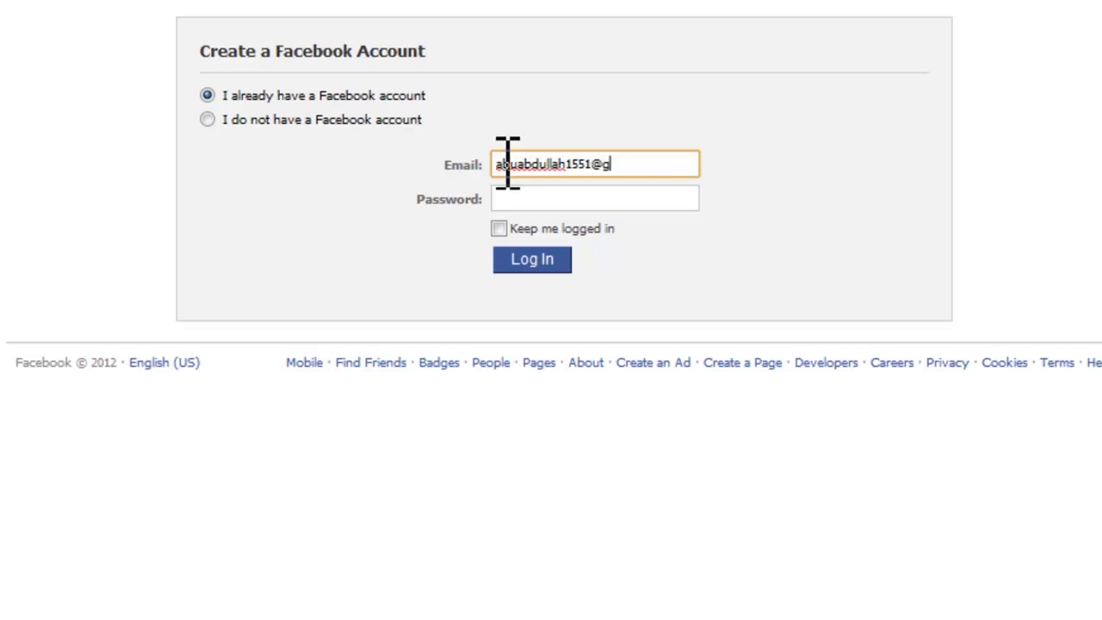
pyautogui.write('om')
pyautogui.press('Tab')
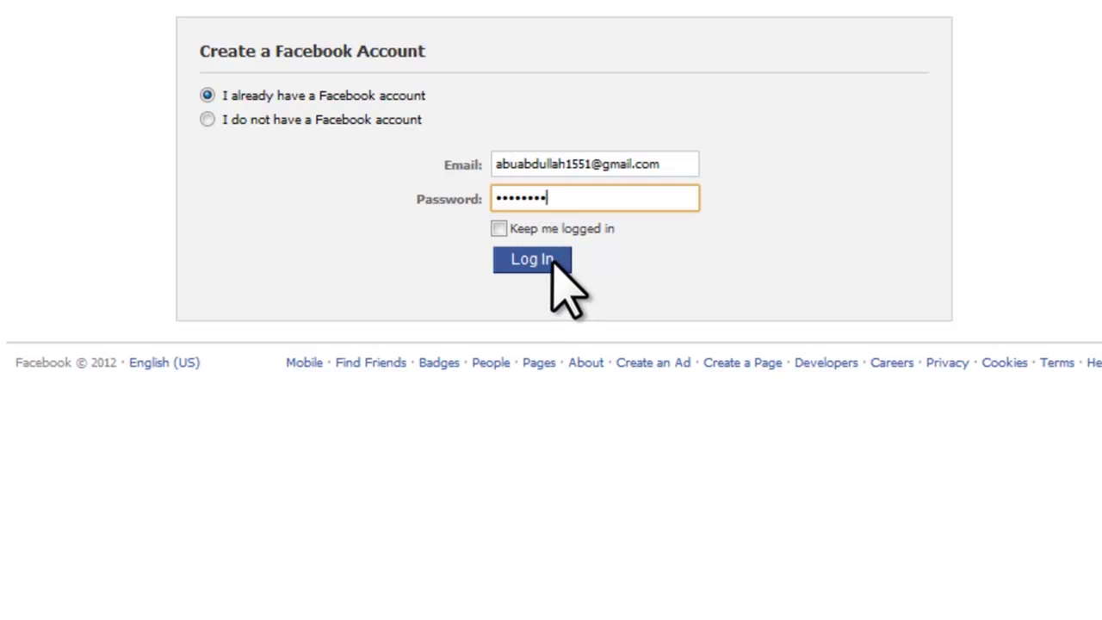
pyautogui.click(552, 259)
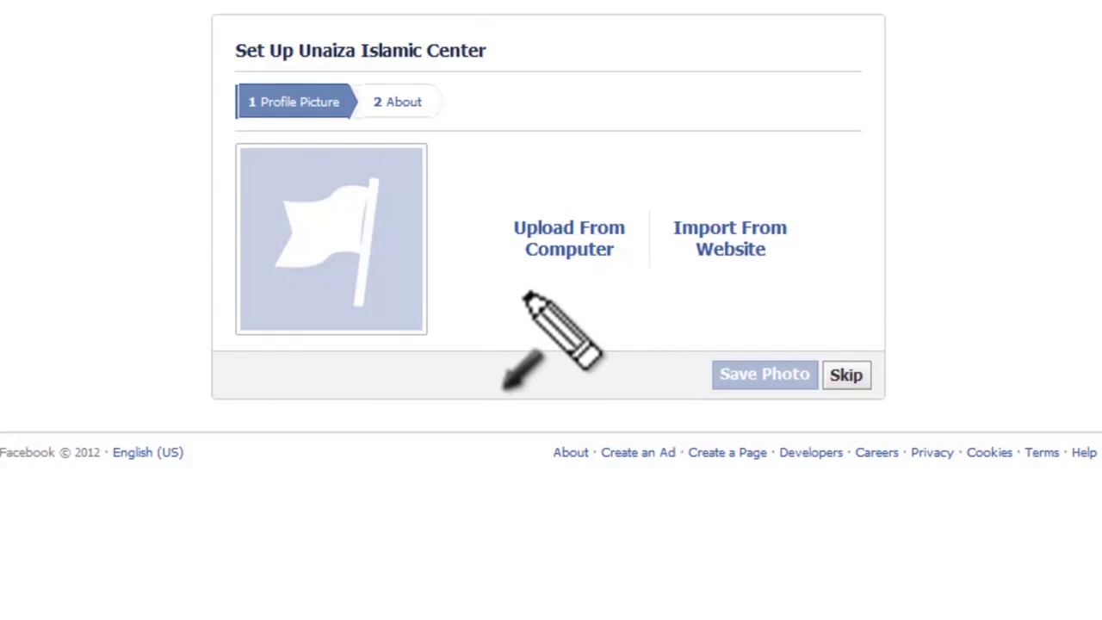
# Step: Upload the globe-on-wood image 430425 jpg from the Wps folder as the profile picture
pyautogui.moveTo(508, 310); pyautogui.dragTo(548, 261)
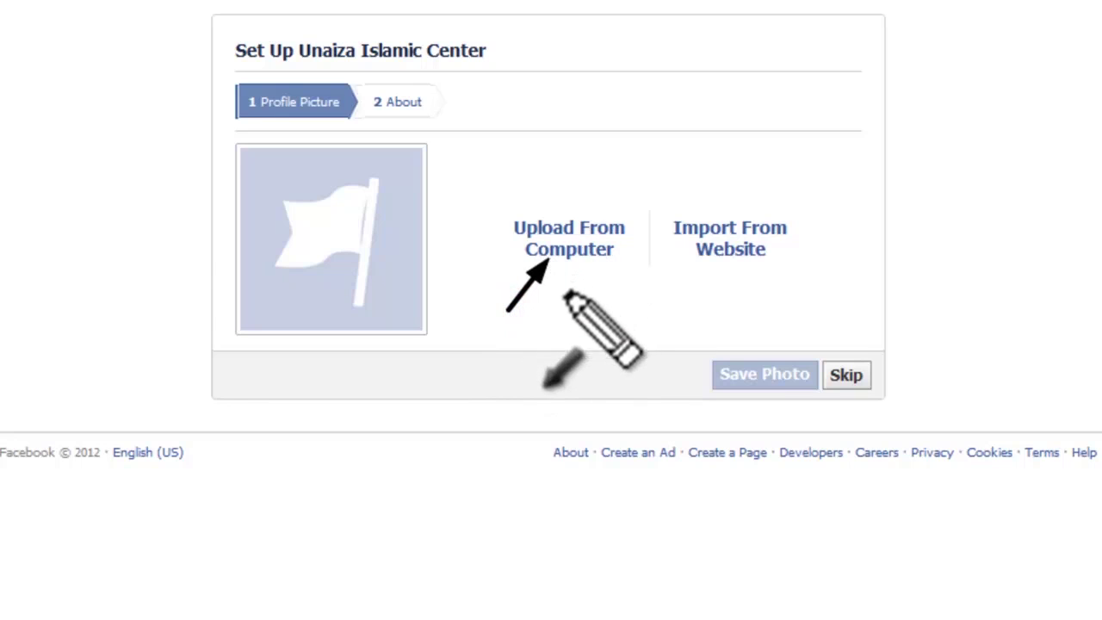
pyautogui.press('Escape')
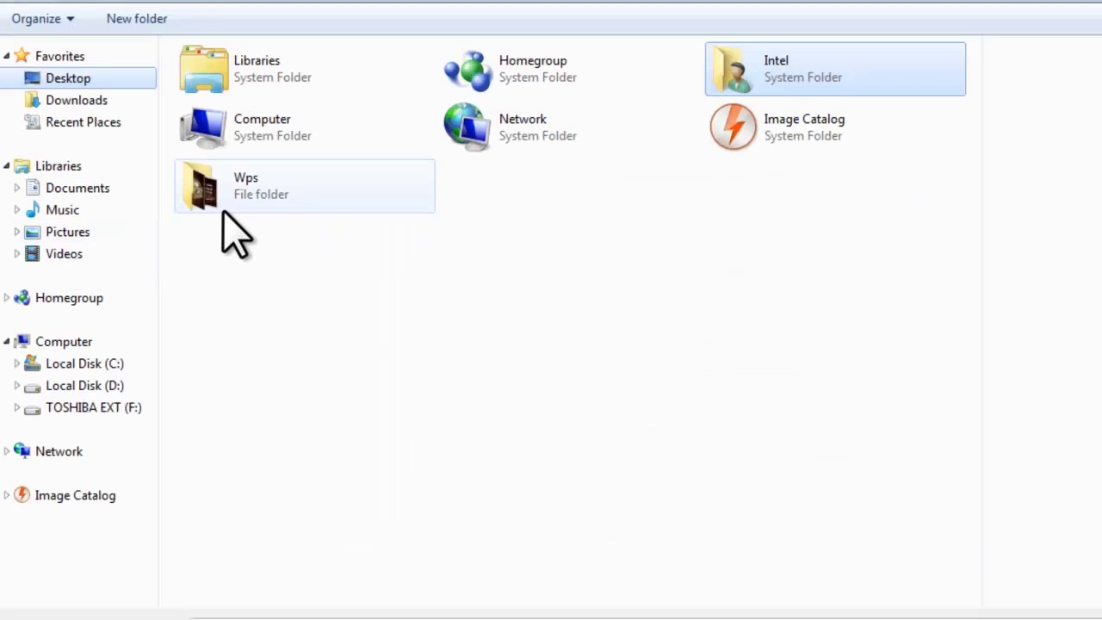
pyautogui.doubleClick(225, 191)
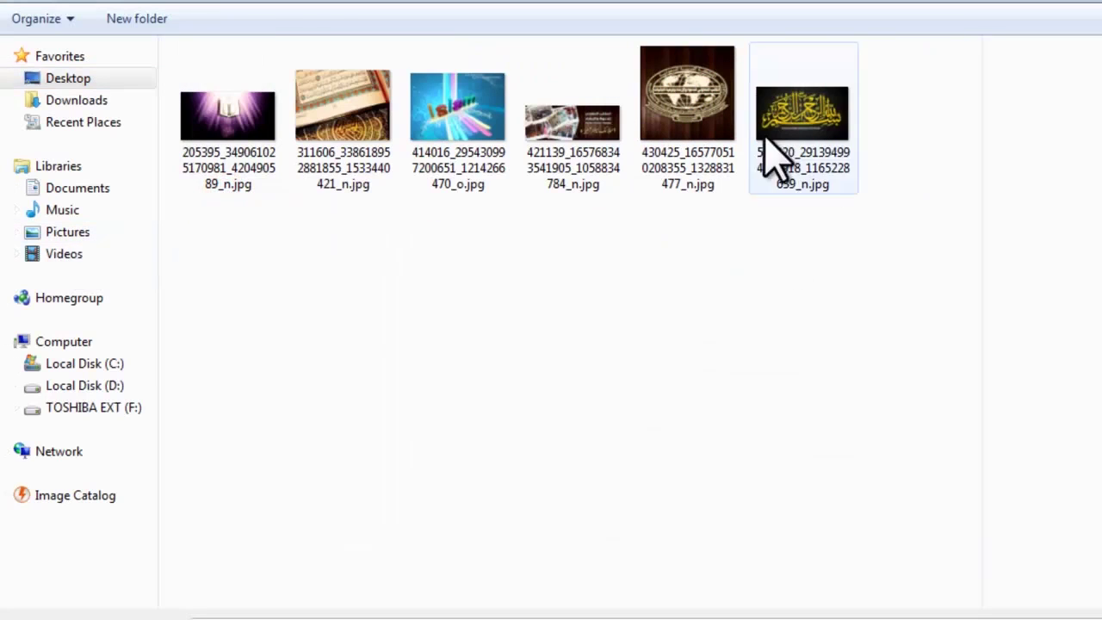
pyautogui.click(699, 144)
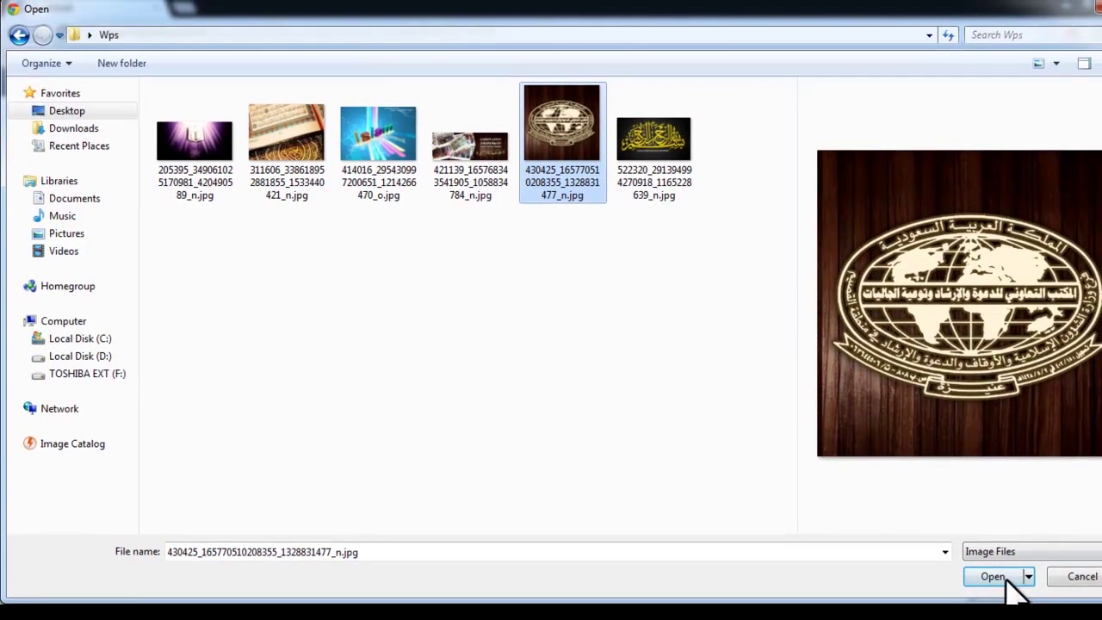
pyautogui.click(994, 581)
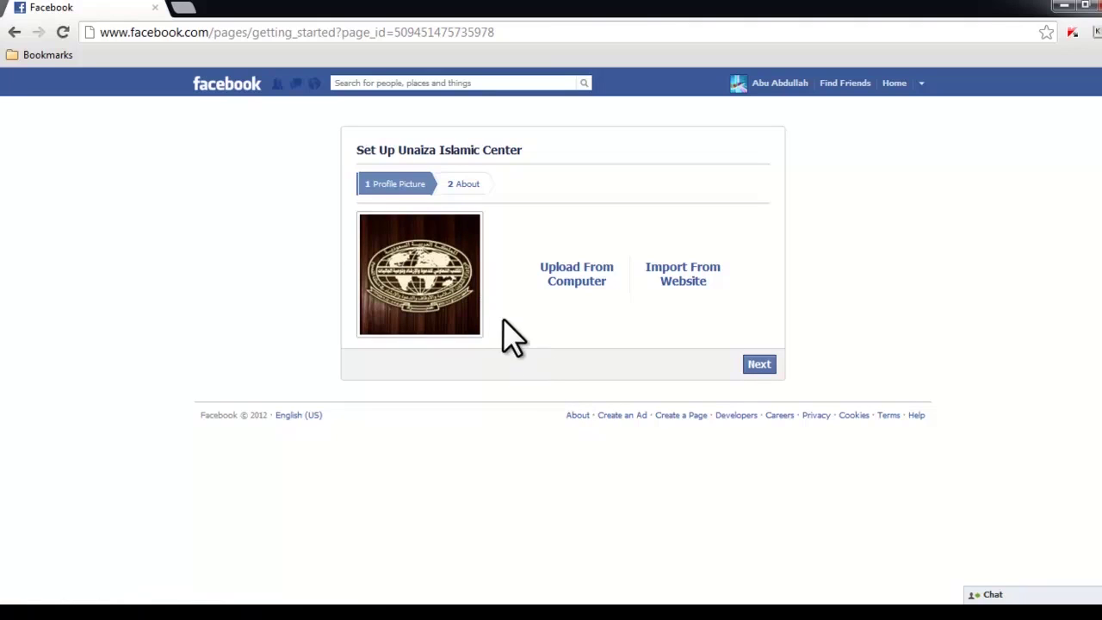
# Step: Continue to the About step and enter the description 'Unaiza Islamic Center, Saudi Arabia .'
pyautogui.moveTo(660, 356); pyautogui.dragTo(738, 362)
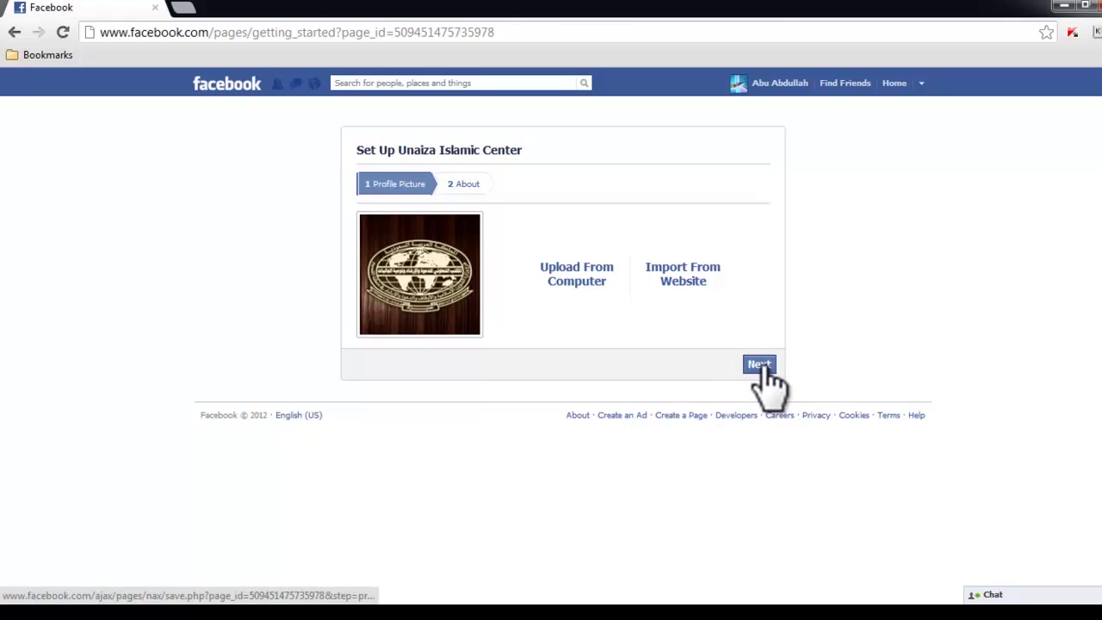
pyautogui.click(760, 365)
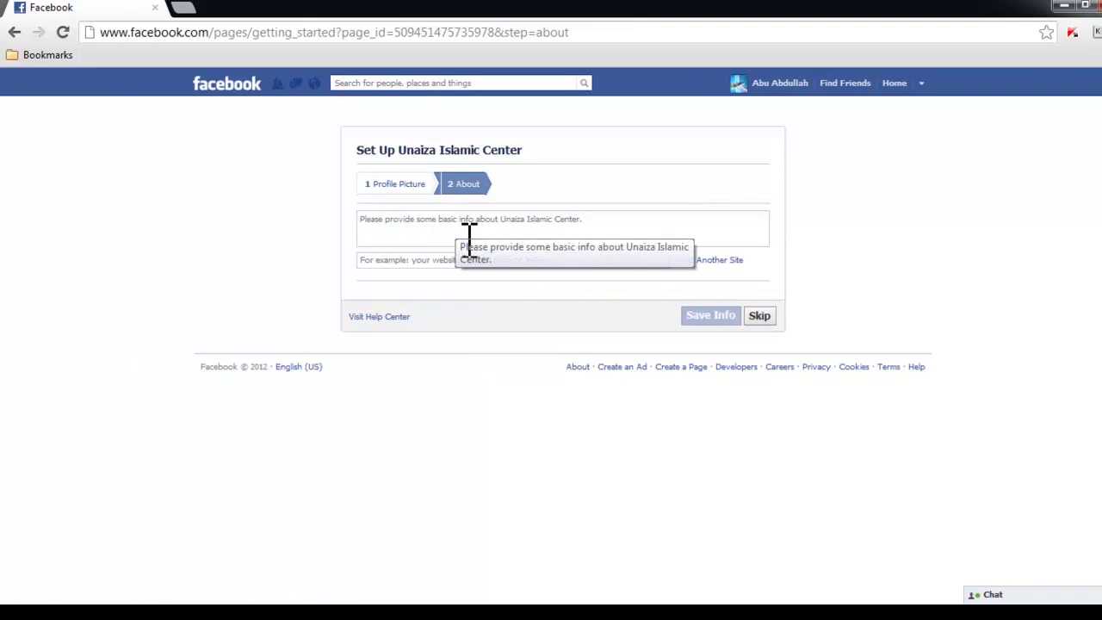
pyautogui.click(613, 226)
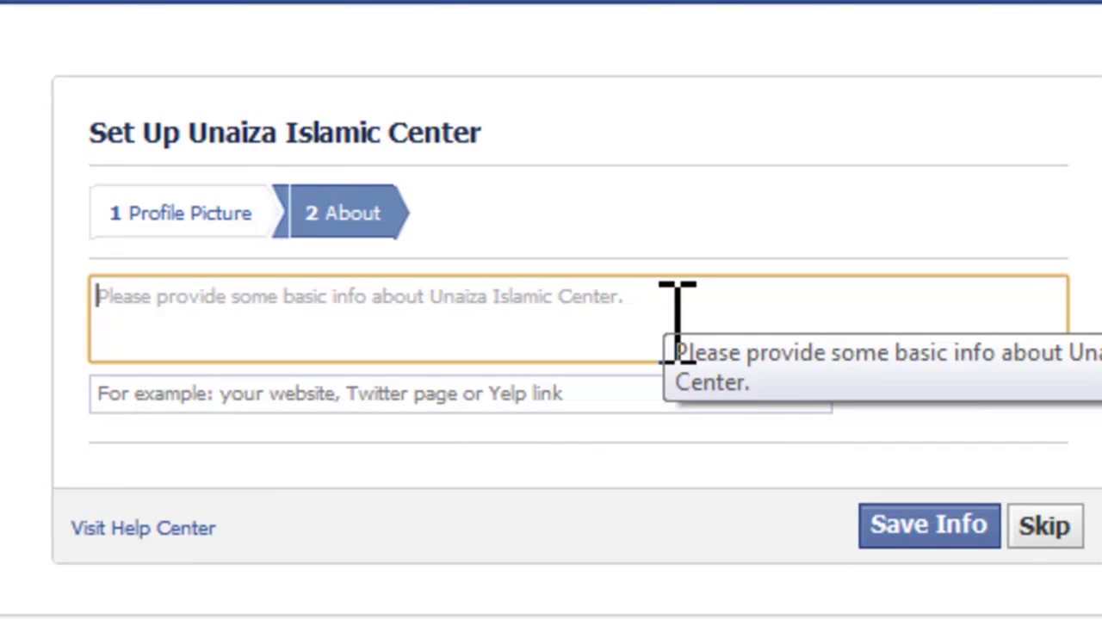
pyautogui.click(678, 314)
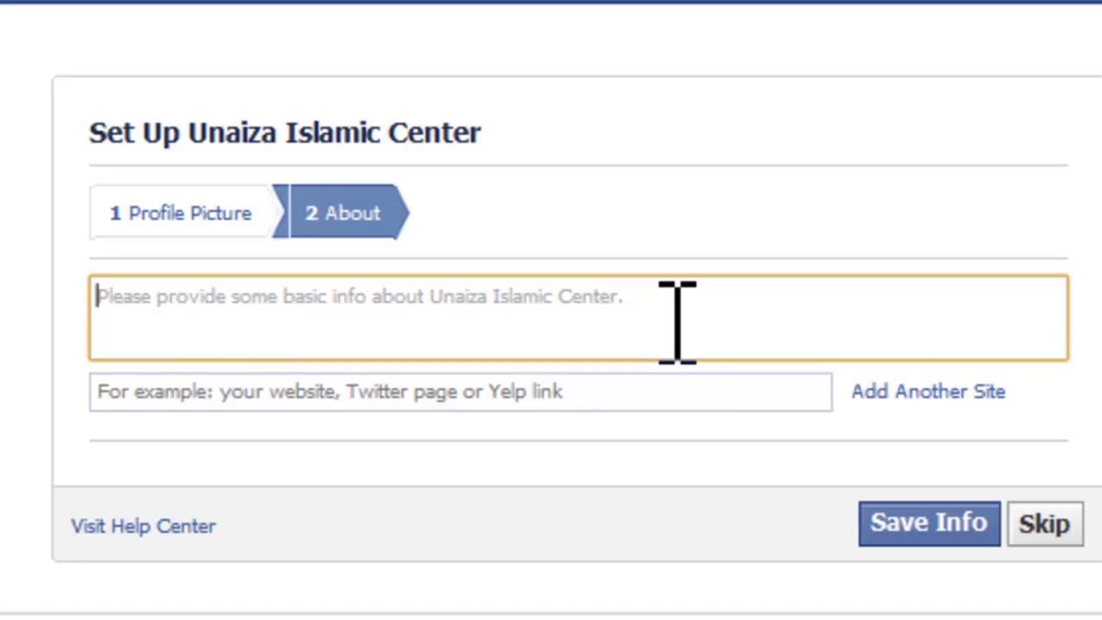
pyautogui.write('Un')
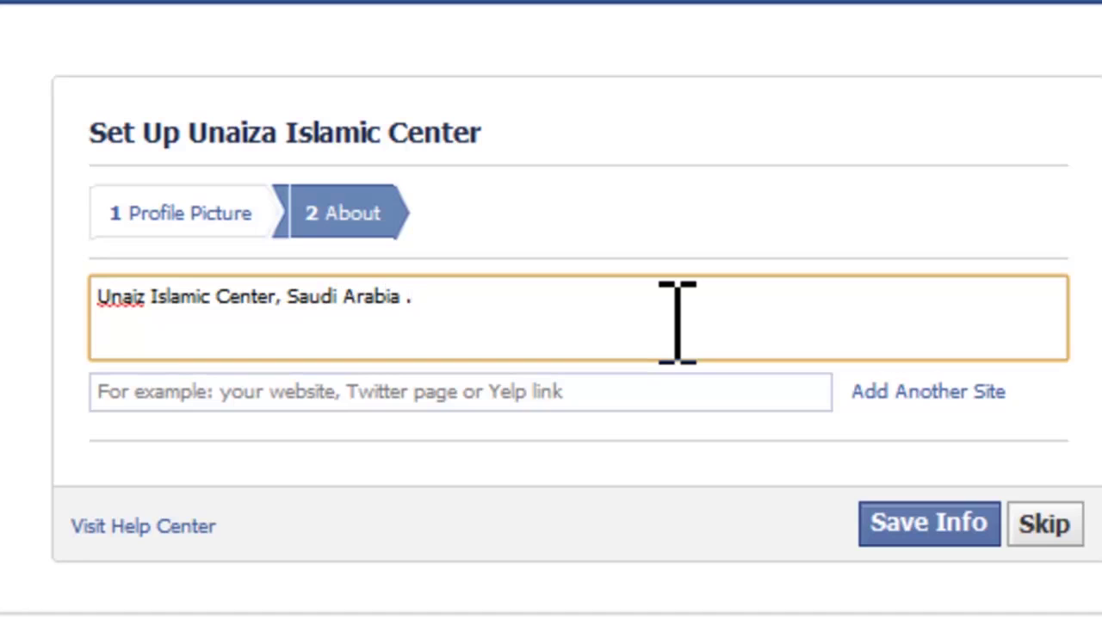
pyautogui.click(645, 398)
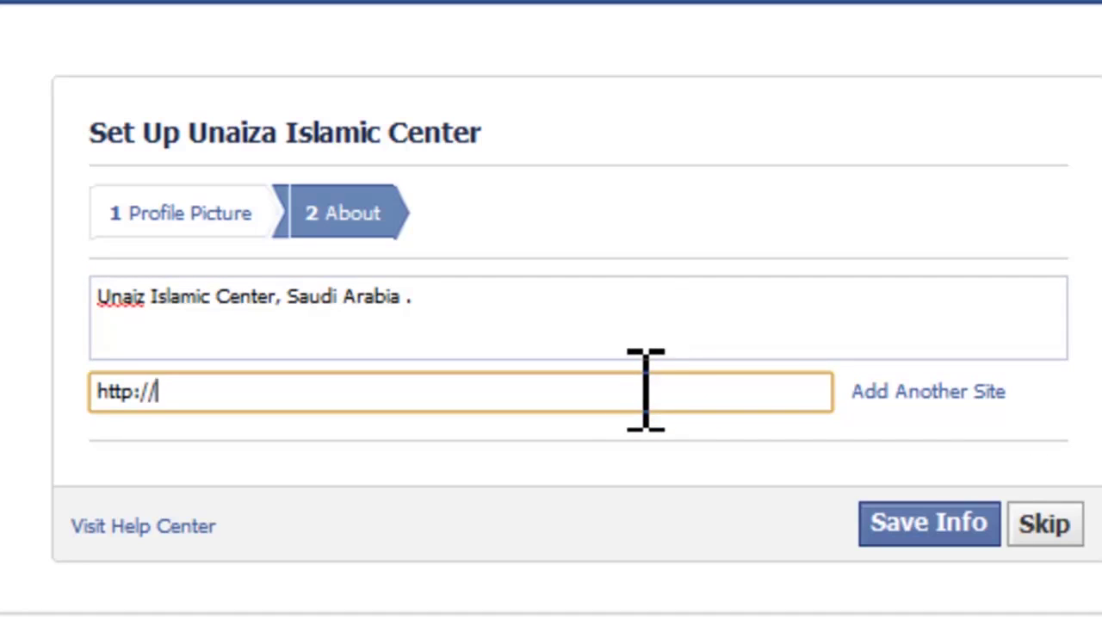
pyautogui.click(148, 294)
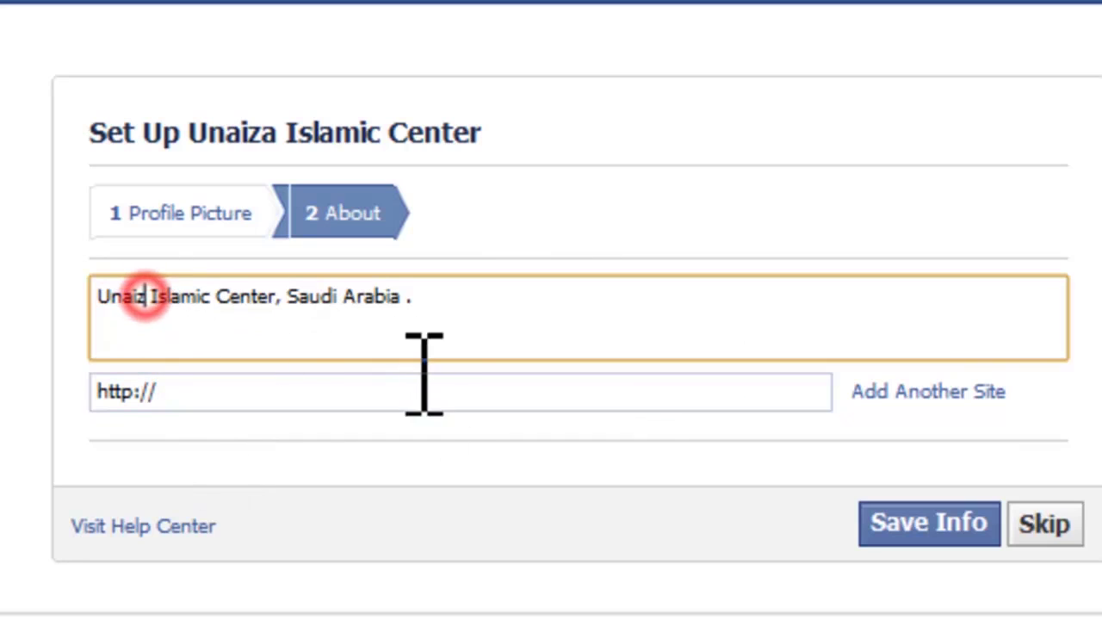
pyautogui.click(299, 399)
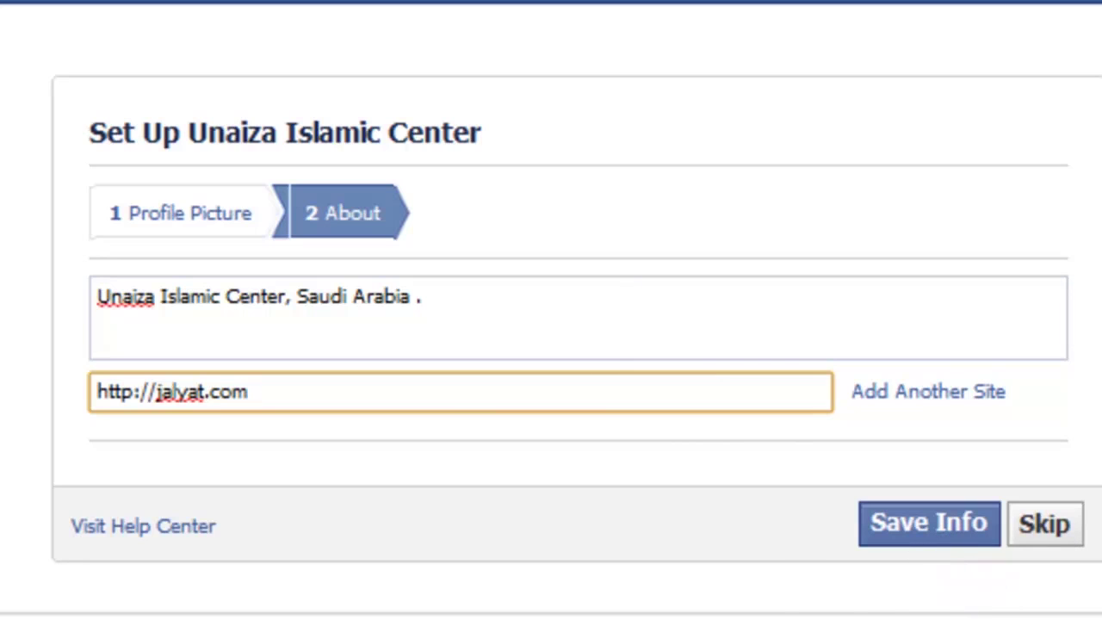
pyautogui.moveTo(739, 544); pyautogui.dragTo(861, 526)
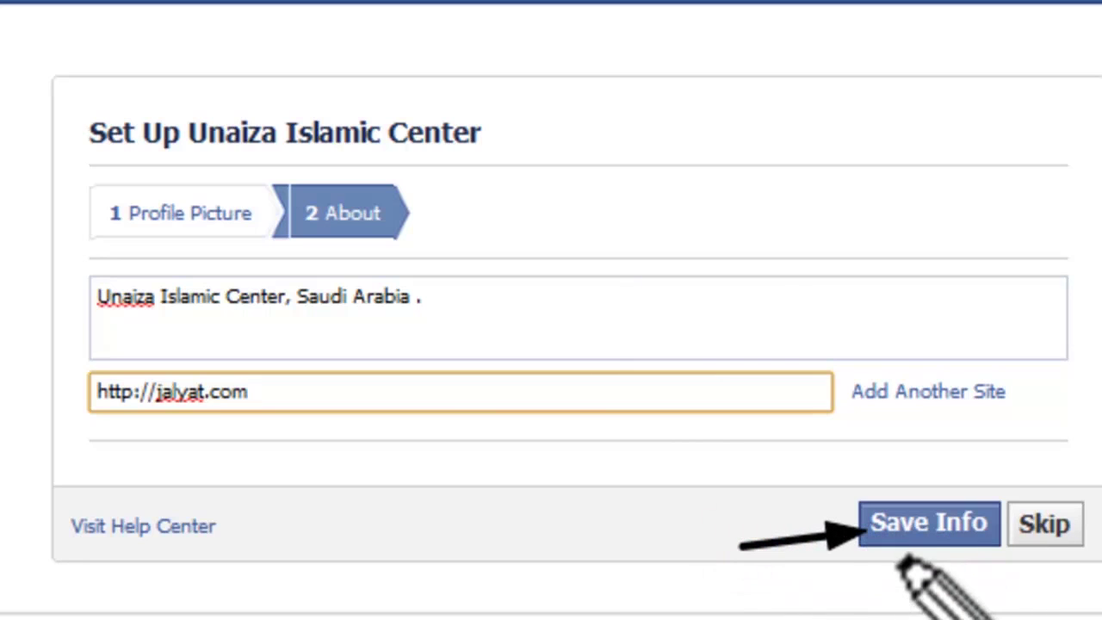
pyautogui.click(912, 523)
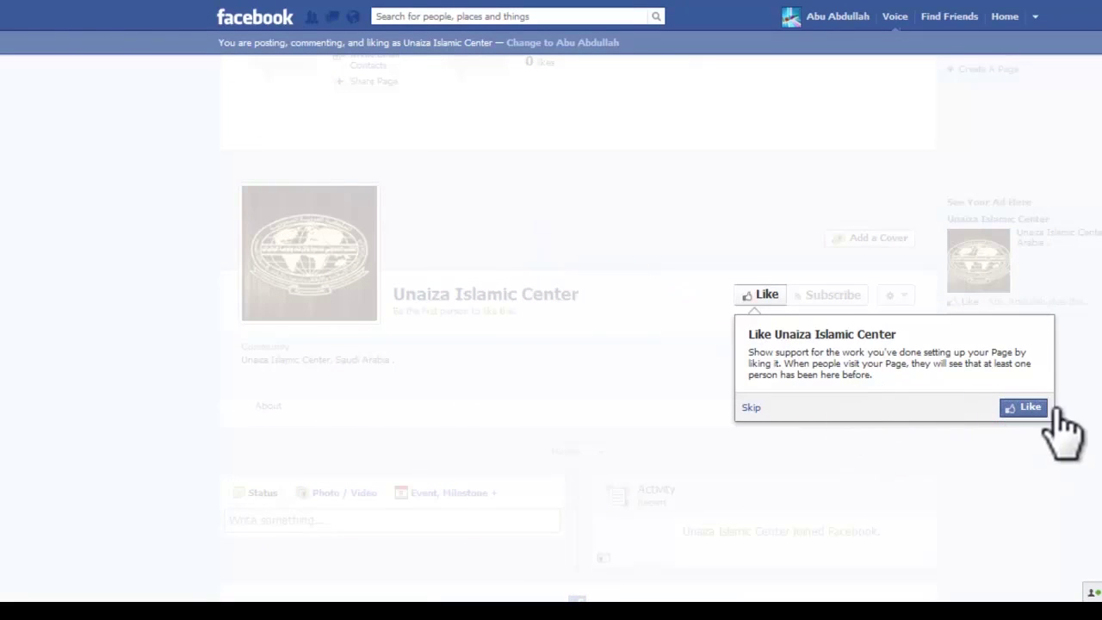
# Step: Like the Unaiza Islamic Center page and scroll to its admin panel
pyautogui.click(1043, 409)
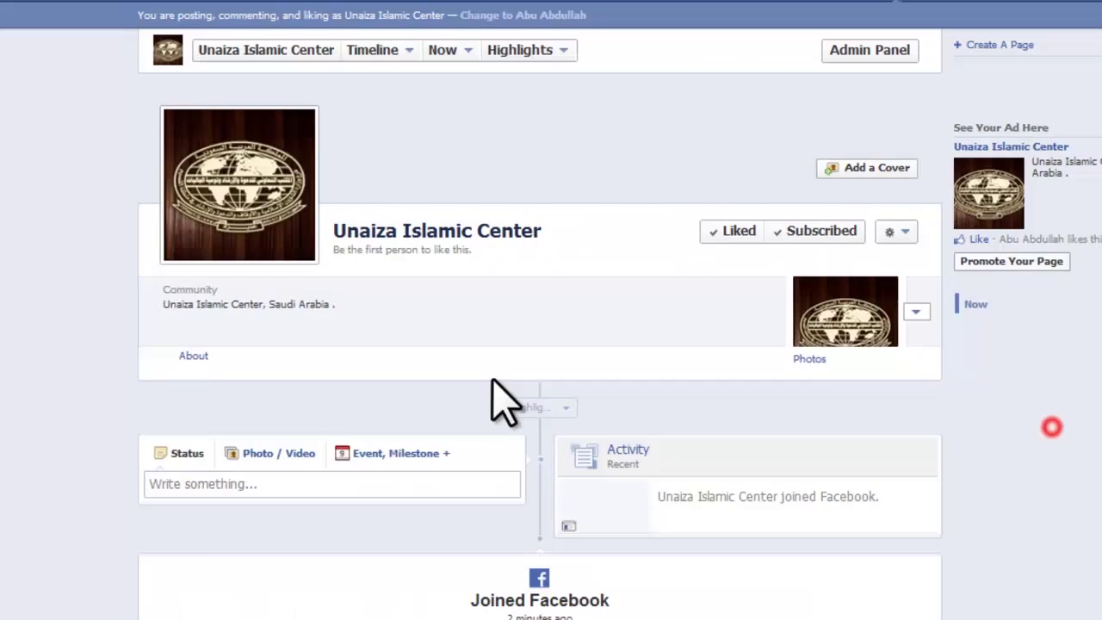
pyautogui.scroll(2, 669, 431)
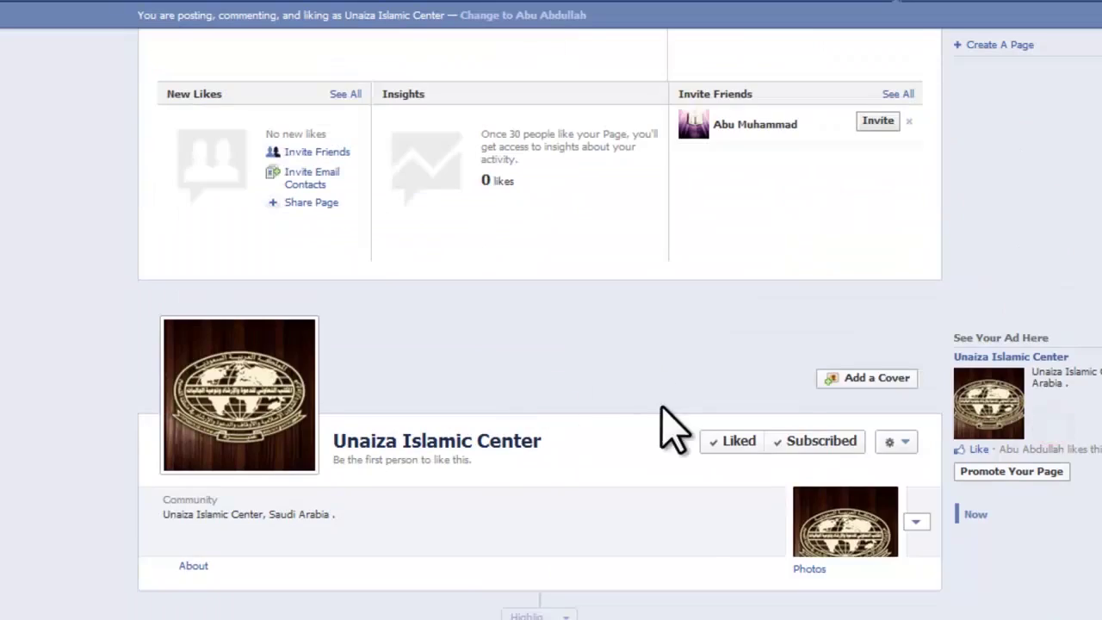
pyautogui.scroll(-2, 560, 420)
pyautogui.scroll(4, 560, 420)
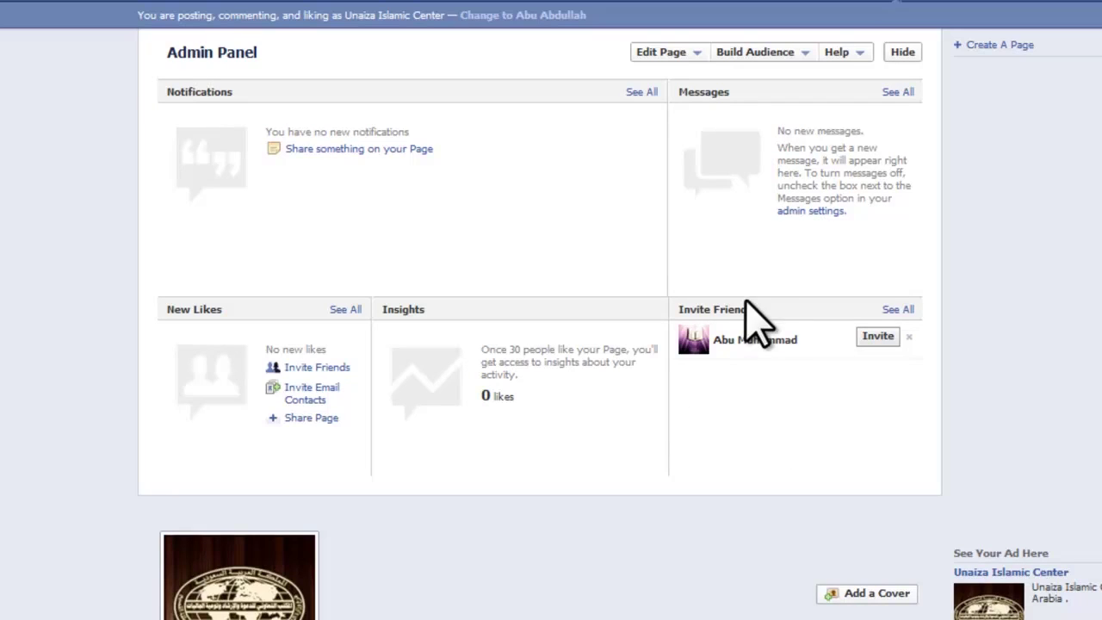
pyautogui.scroll(-1, 748, 340)
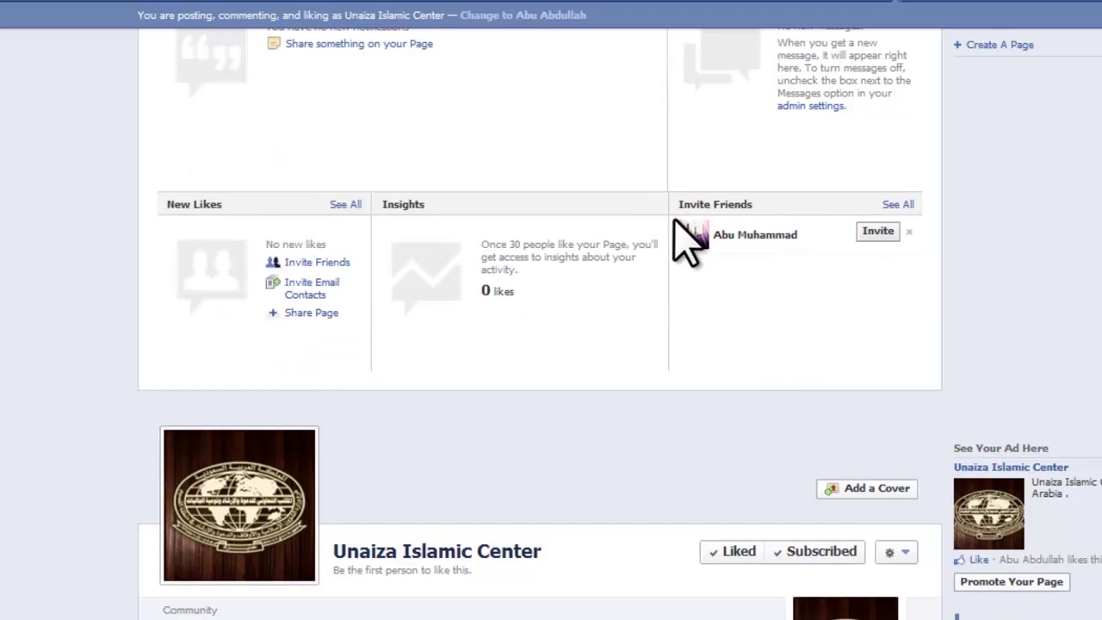
pyautogui.moveTo(671, 220); pyautogui.dragTo(791, 266)
pyautogui.click(777, 241)
# Step: Invite the one suggested friend to like the page from Invite Friends
pyautogui.moveTo(996, 364)
pyautogui.mouseDown()
pyautogui.moveTo(834, 307)
pyautogui.moveTo(955, 284)
pyautogui.mouseUp()
pyautogui.click(952, 342)
pyautogui.click(971, 339)
pyautogui.moveTo(814, 310); pyautogui.dragTo(982, 327)
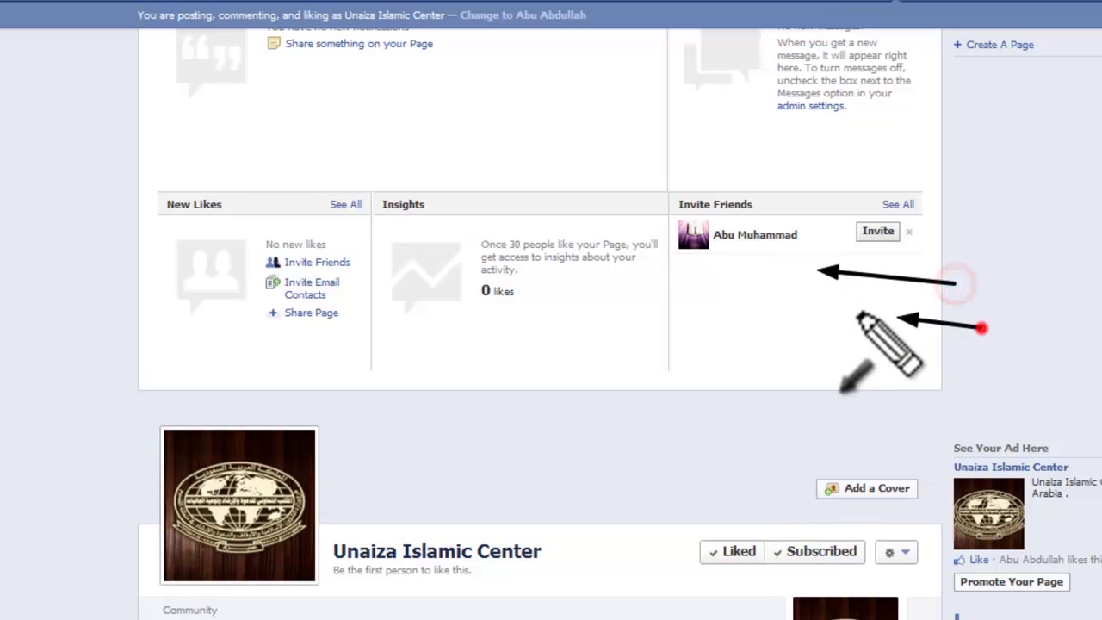
pyautogui.moveTo(822, 350); pyautogui.dragTo(947, 366)
pyautogui.moveTo(986, 403); pyautogui.dragTo(1012, 405)
pyautogui.moveTo(934, 396); pyautogui.dragTo(795, 394)
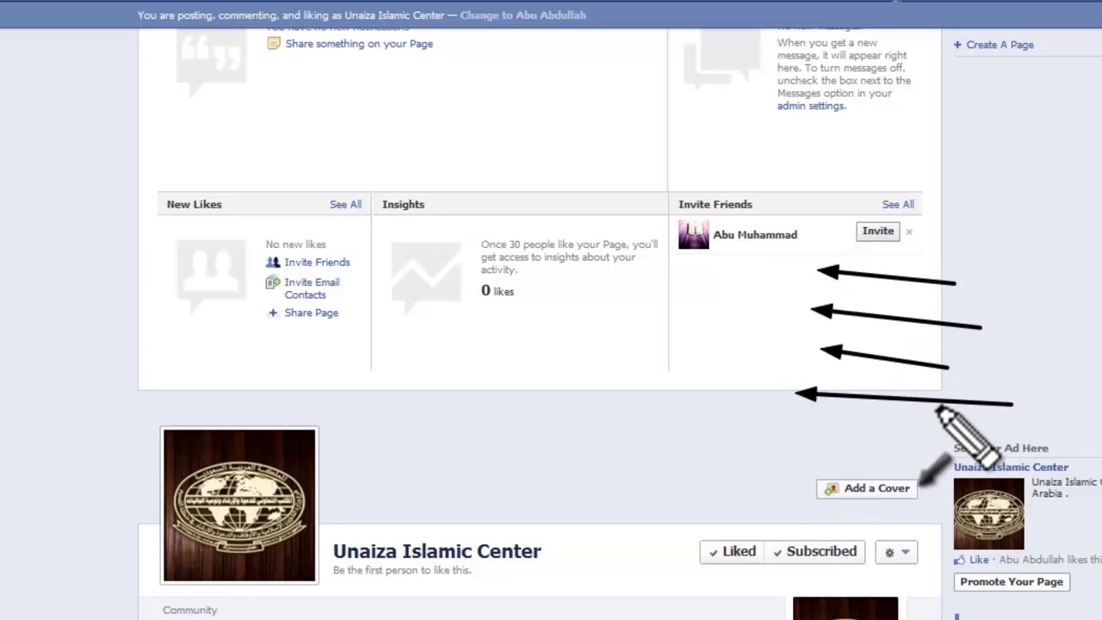
pyautogui.press('Escape')
pyautogui.moveTo(986, 275); pyautogui.dragTo(897, 229)
pyautogui.click(1024, 283)
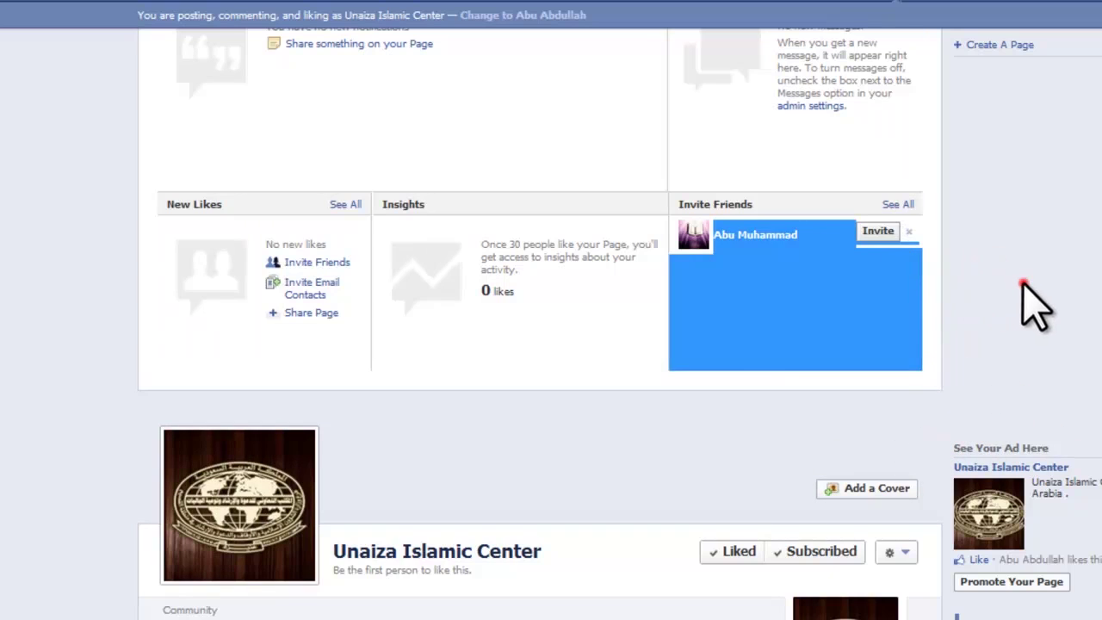
pyautogui.hotkey('ctrl', 'shift', 'd')
pyautogui.moveTo(1034, 303); pyautogui.dragTo(909, 252)
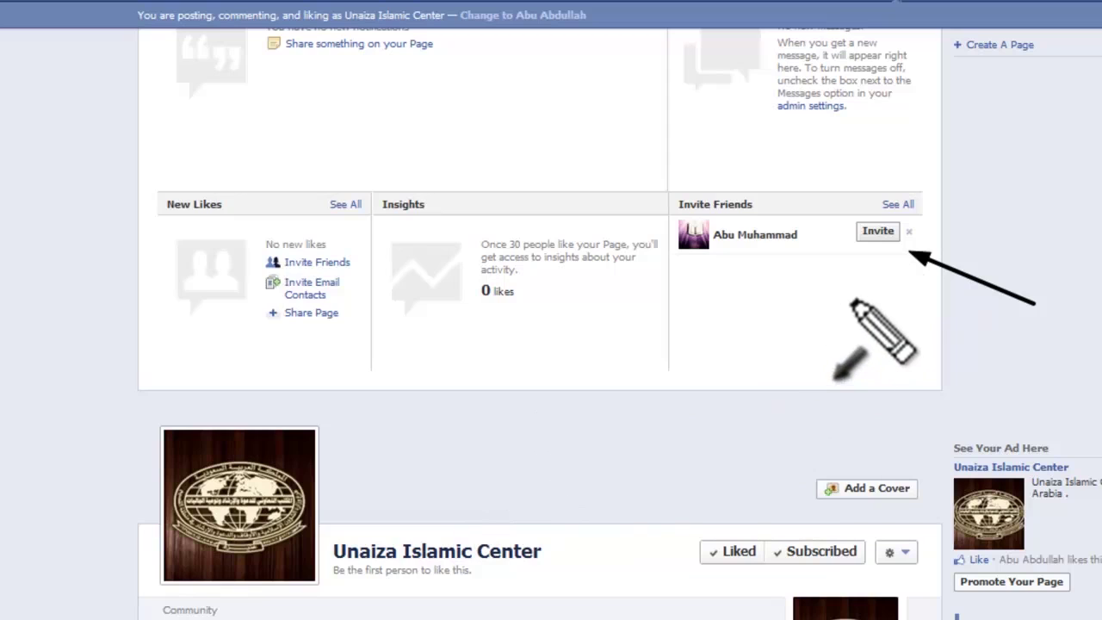
pyautogui.press('Escape')
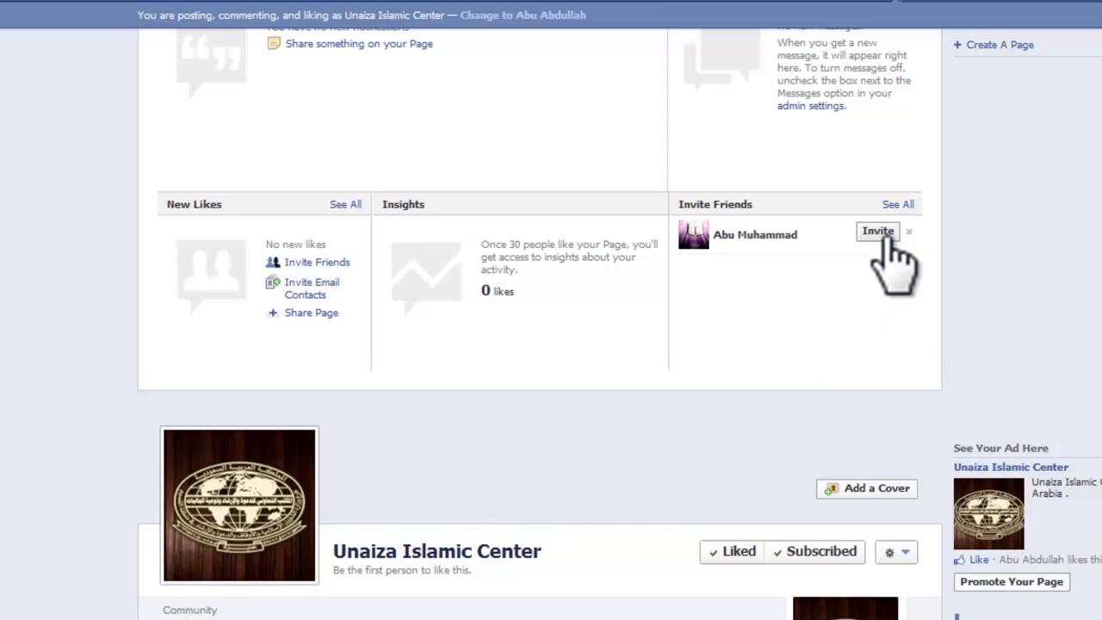
pyautogui.click(882, 233)
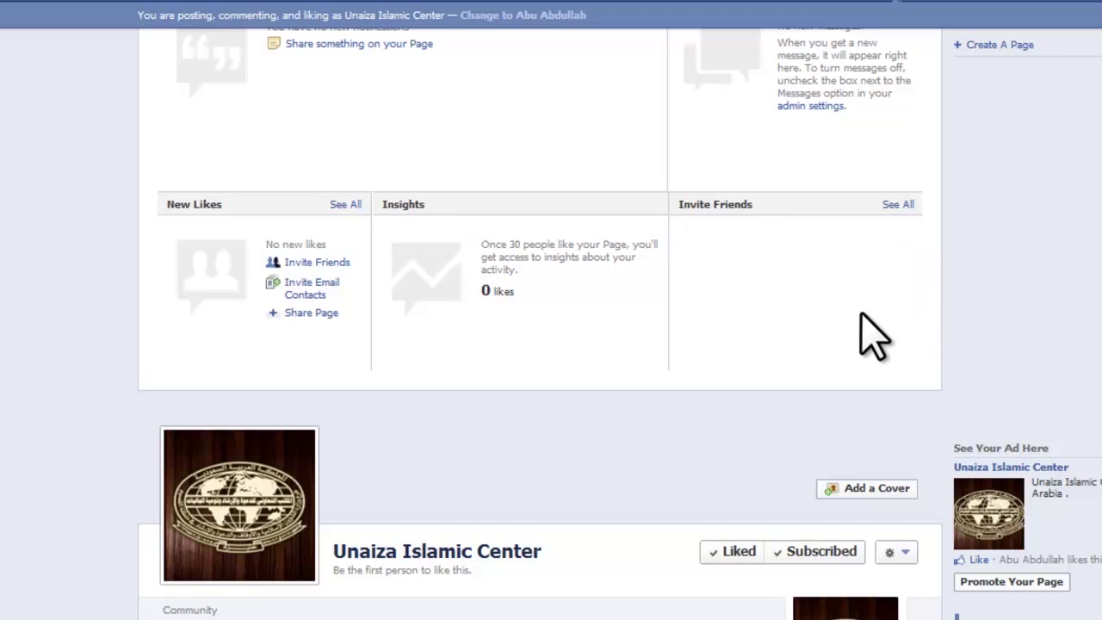
pyautogui.scroll(-2, 862, 303)
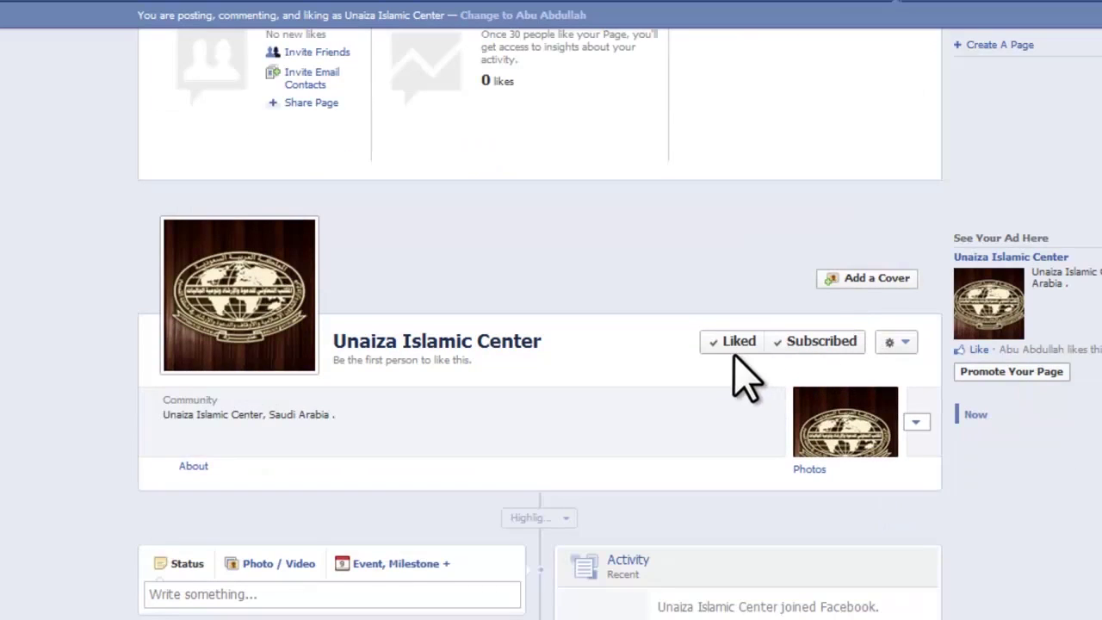
pyautogui.hotkey('ctrl', 'shift', 'd')
pyautogui.moveTo(633, 389); pyautogui.dragTo(704, 361)
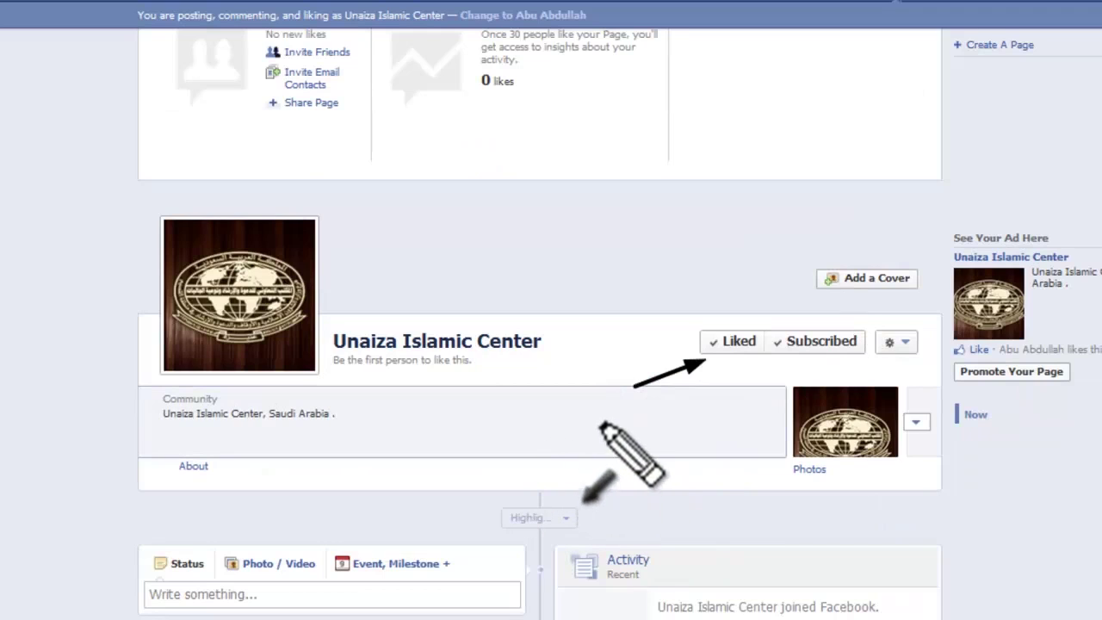
pyautogui.press('Escape')
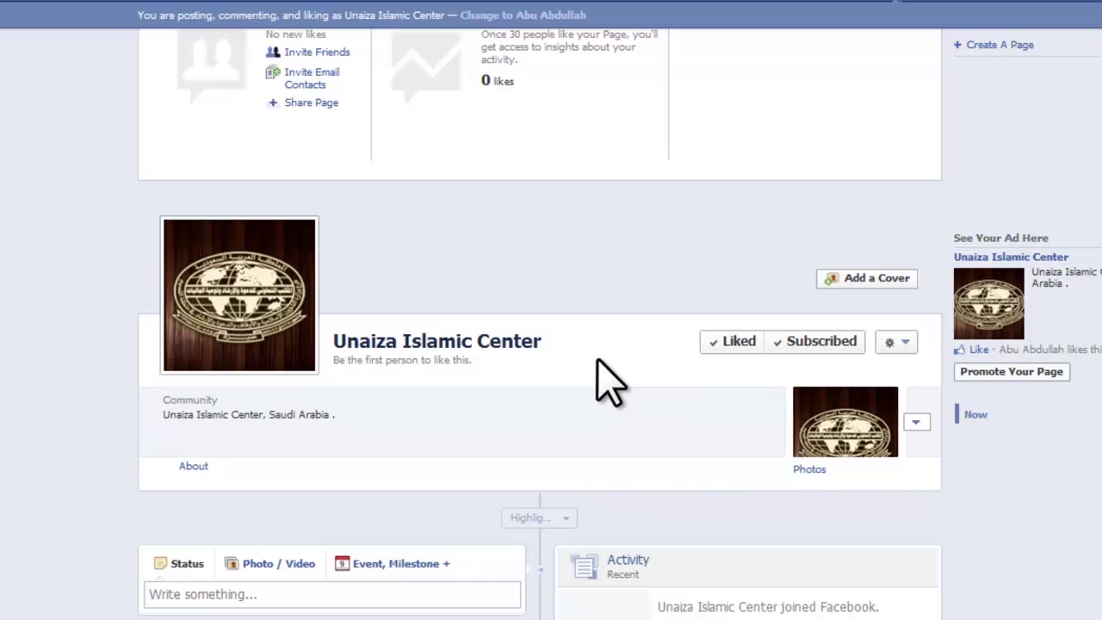
pyautogui.scroll(-1, 583, 373)
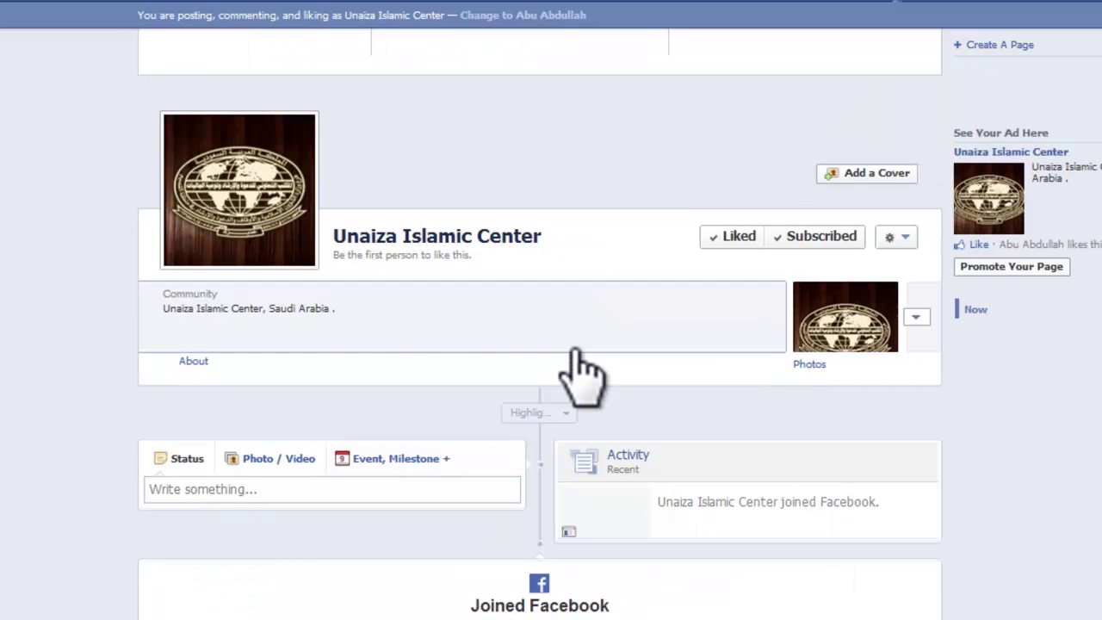
pyautogui.scroll(3, 571, 357)
pyautogui.moveTo(284, 482)
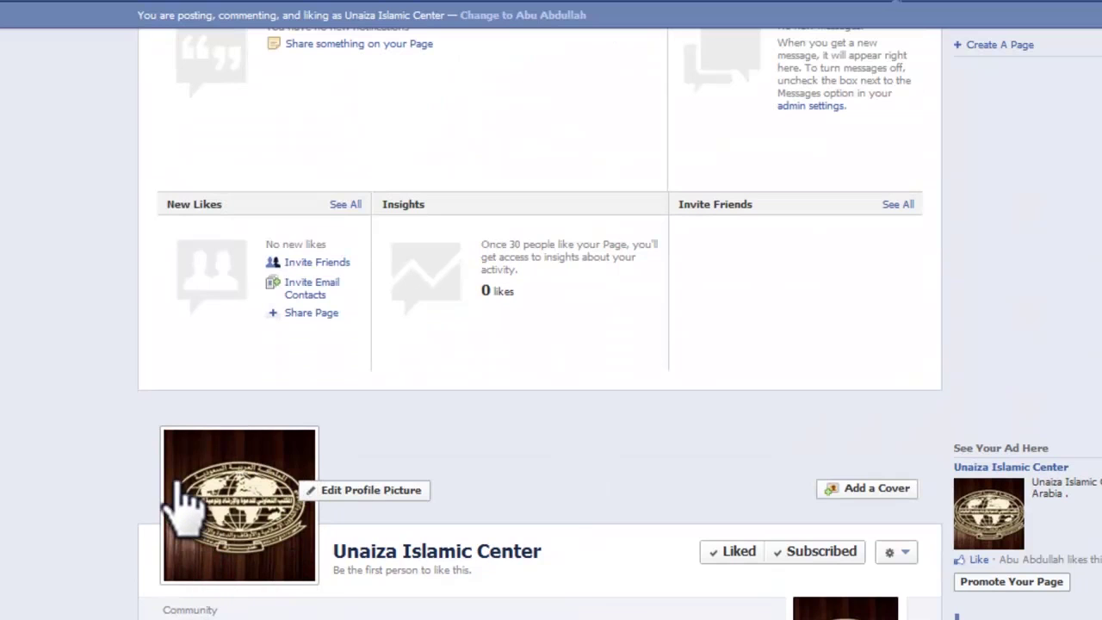
pyautogui.scroll(-1, 209, 467)
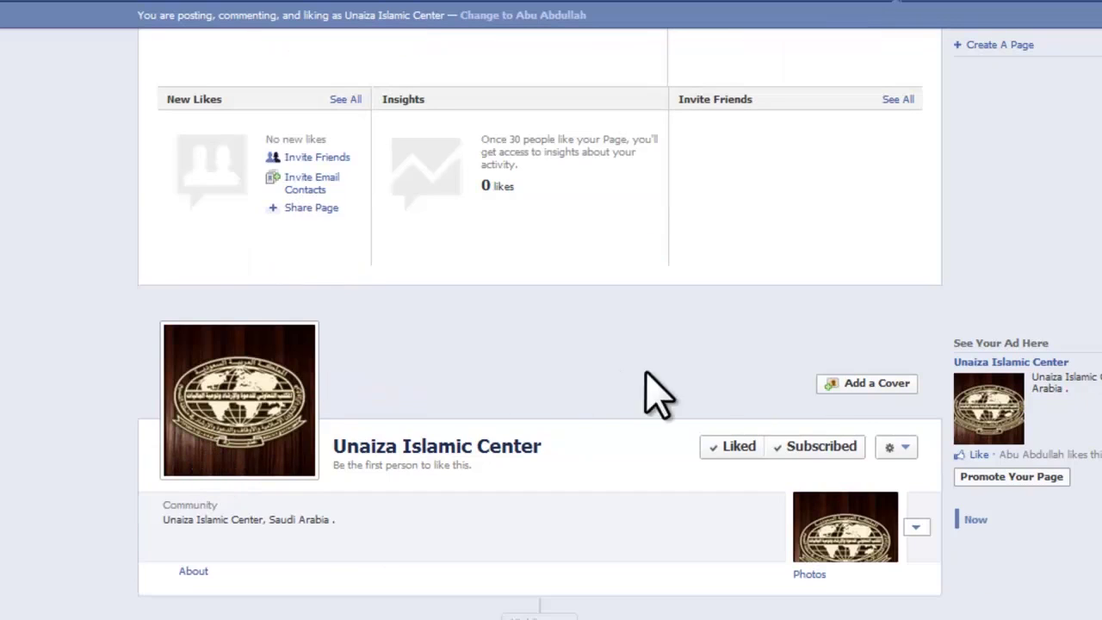
# Step: Begin adding a cover photo, dismiss the guidelines notice, and choose Upload Photo…
pyautogui.click(876, 396)
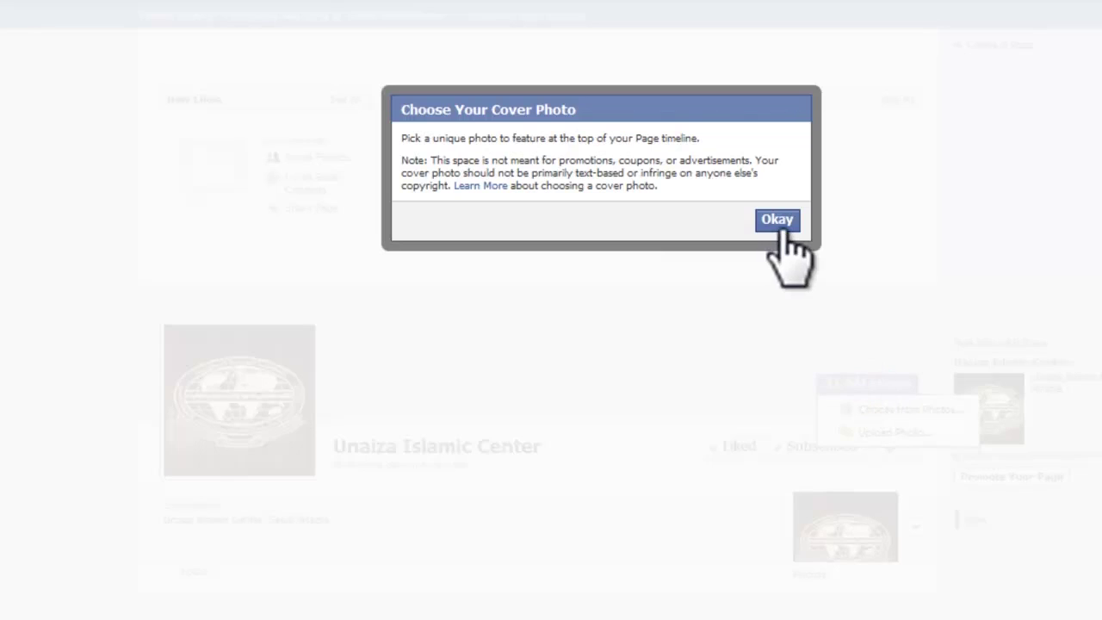
pyautogui.click(778, 224)
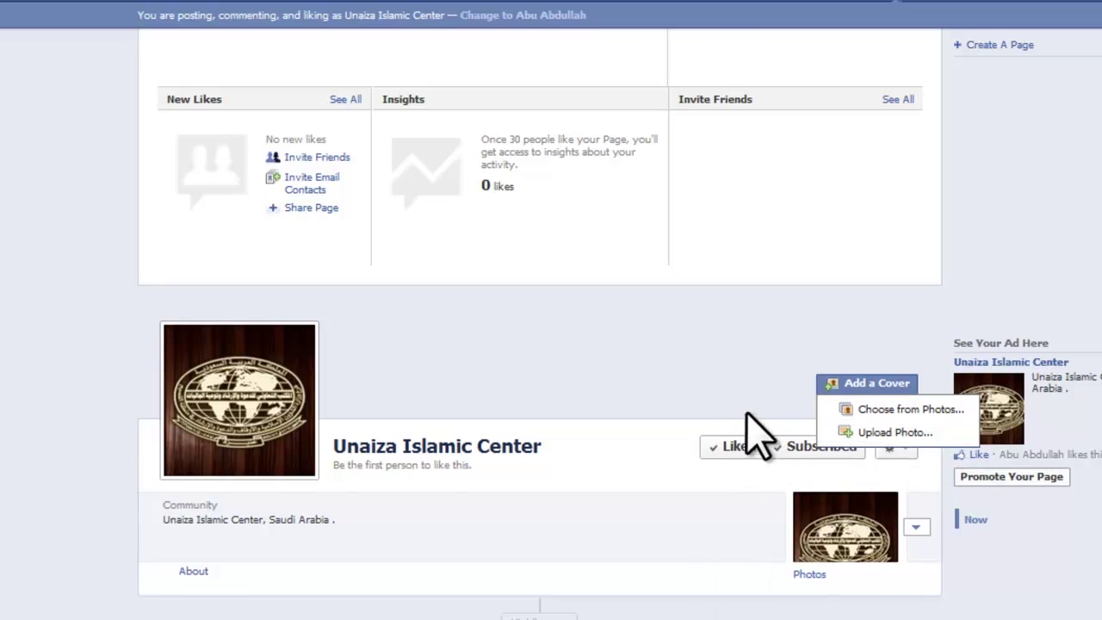
pyautogui.click(871, 435)
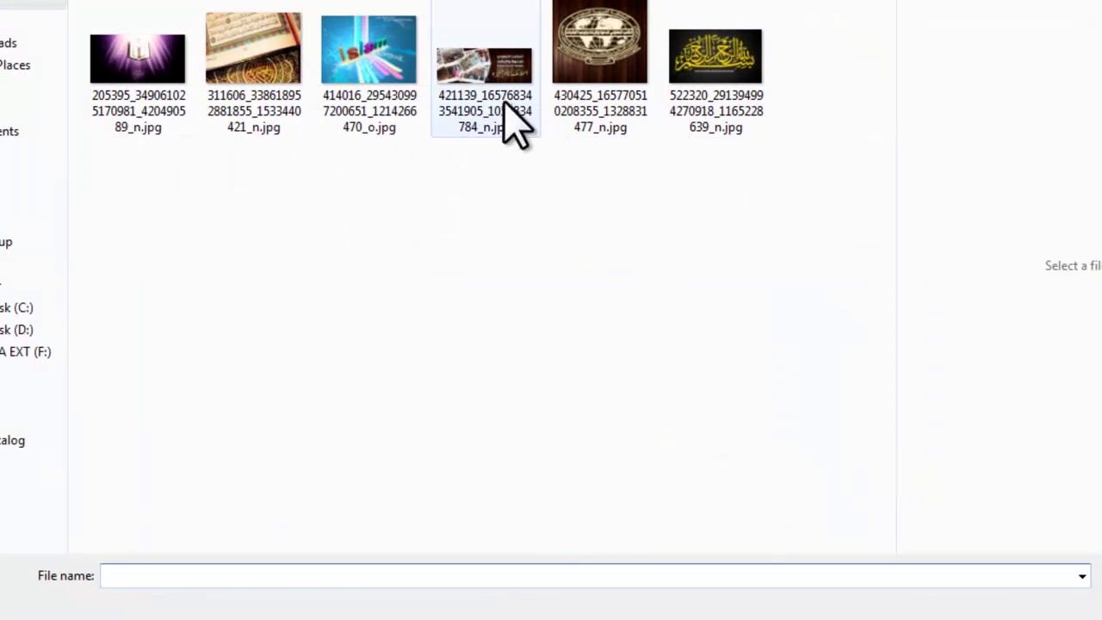
pyautogui.click(472, 92)
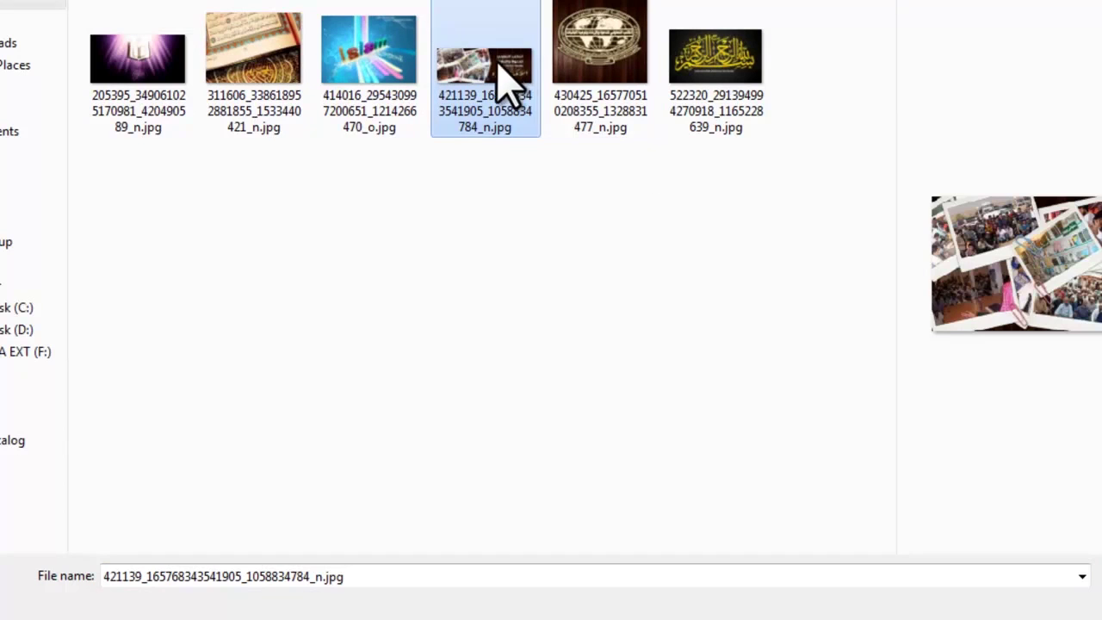
pyautogui.doubleClick(497, 63)
pyautogui.rightClick(504, 47)
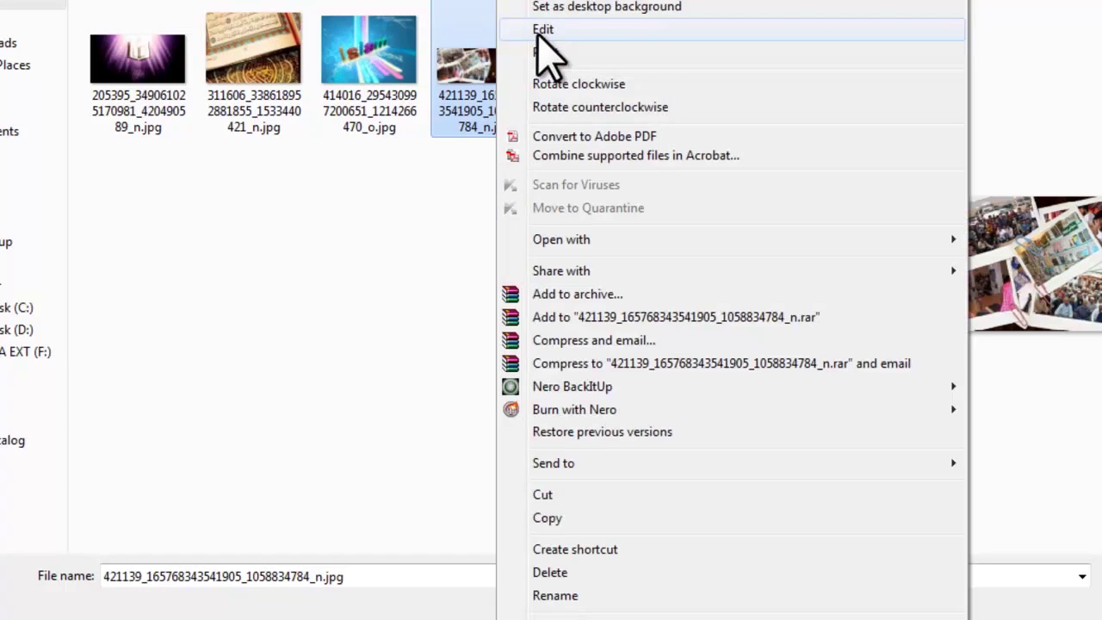
pyautogui.press('Escape')
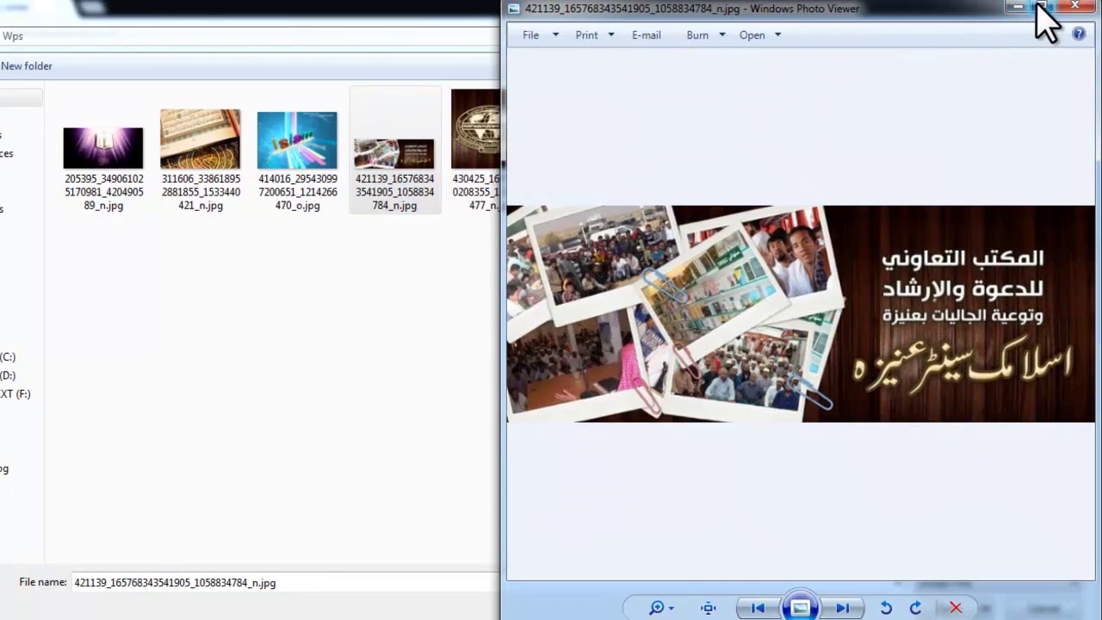
pyautogui.click(1039, 6)
pyautogui.scroll(3, 728, 265)
pyautogui.click(1081, 3)
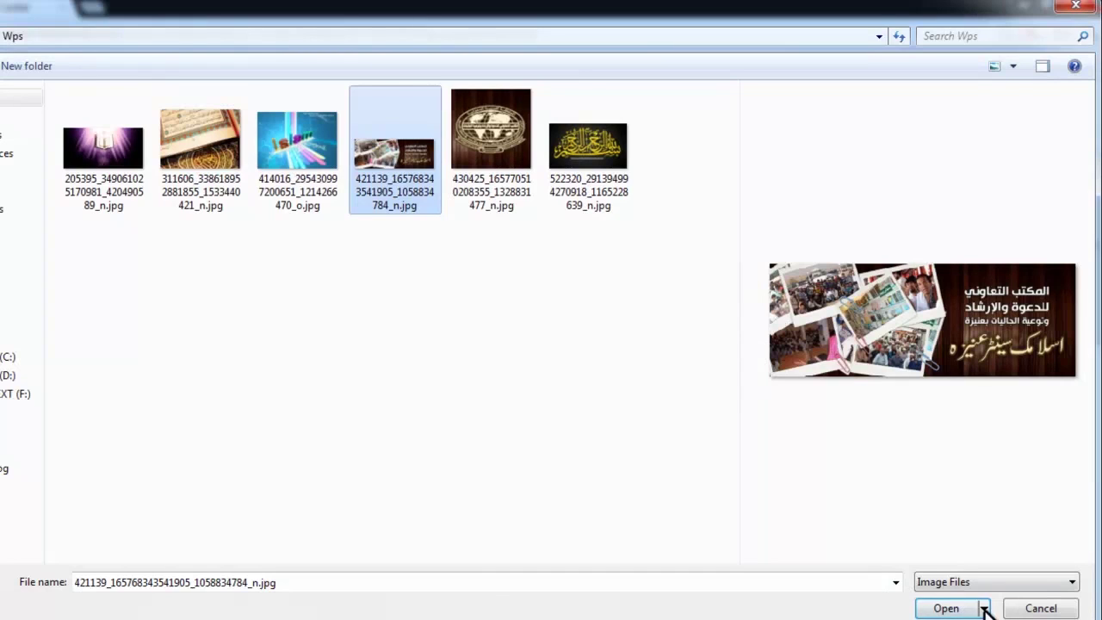
pyautogui.click(947, 608)
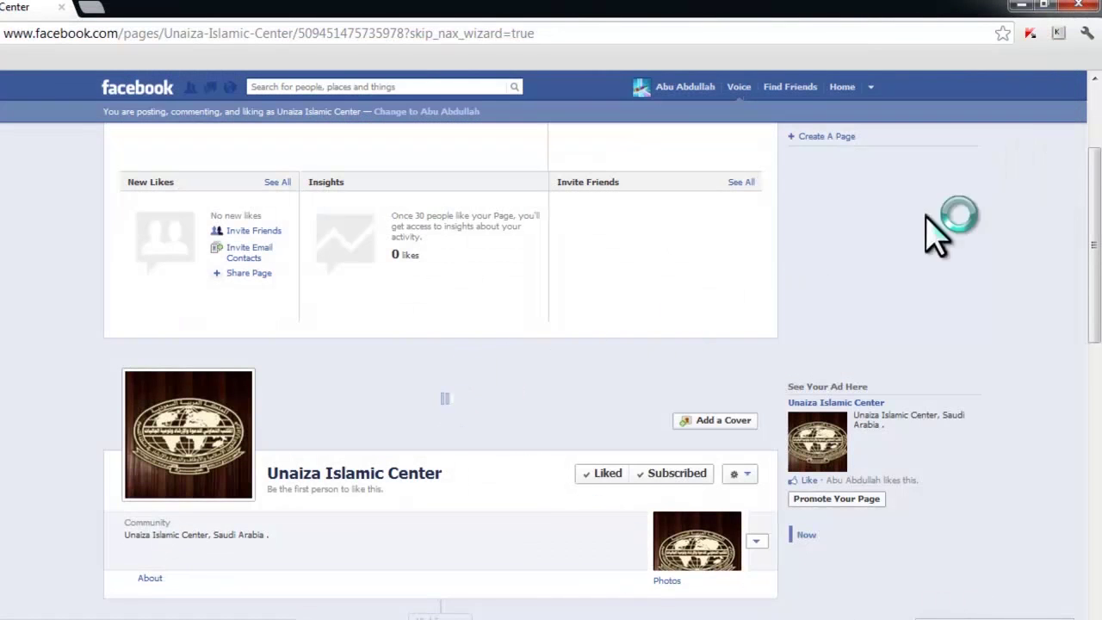
# Step: Reposition the collage banner and save it as the page's cover photo
pyautogui.scroll(-4, 445, 337)
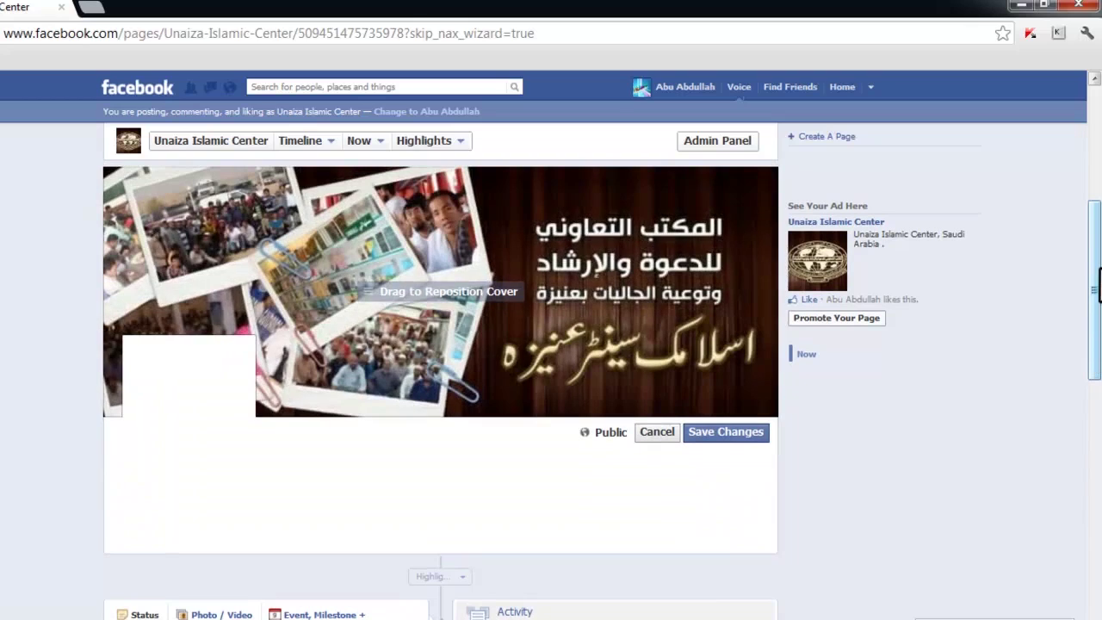
pyautogui.moveTo(1098, 271); pyautogui.dragTo(1098, 249)
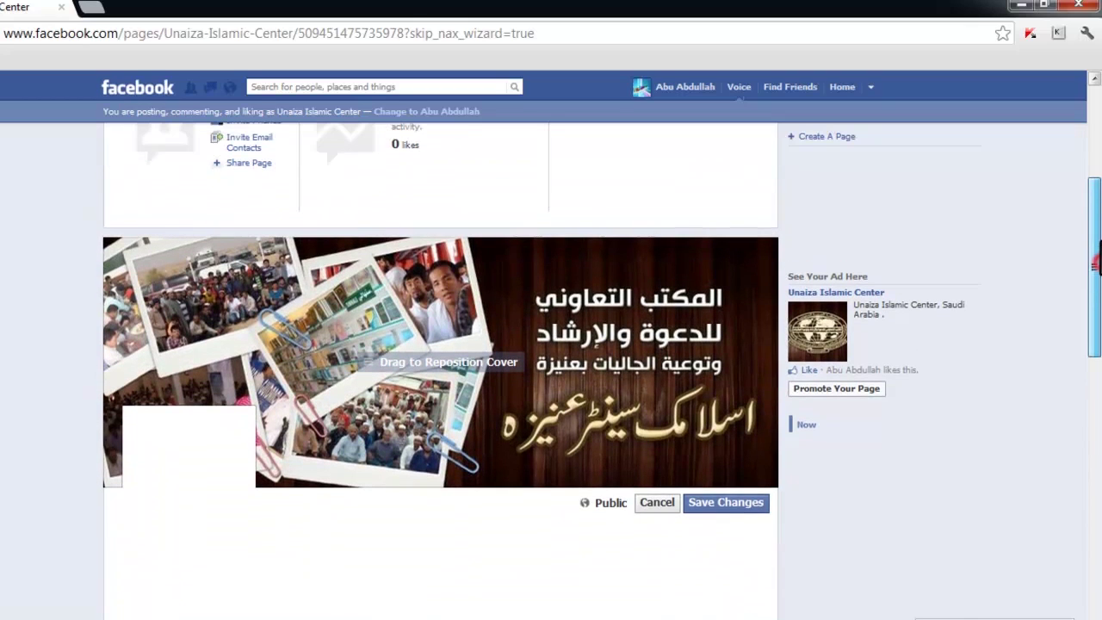
pyautogui.click(719, 508)
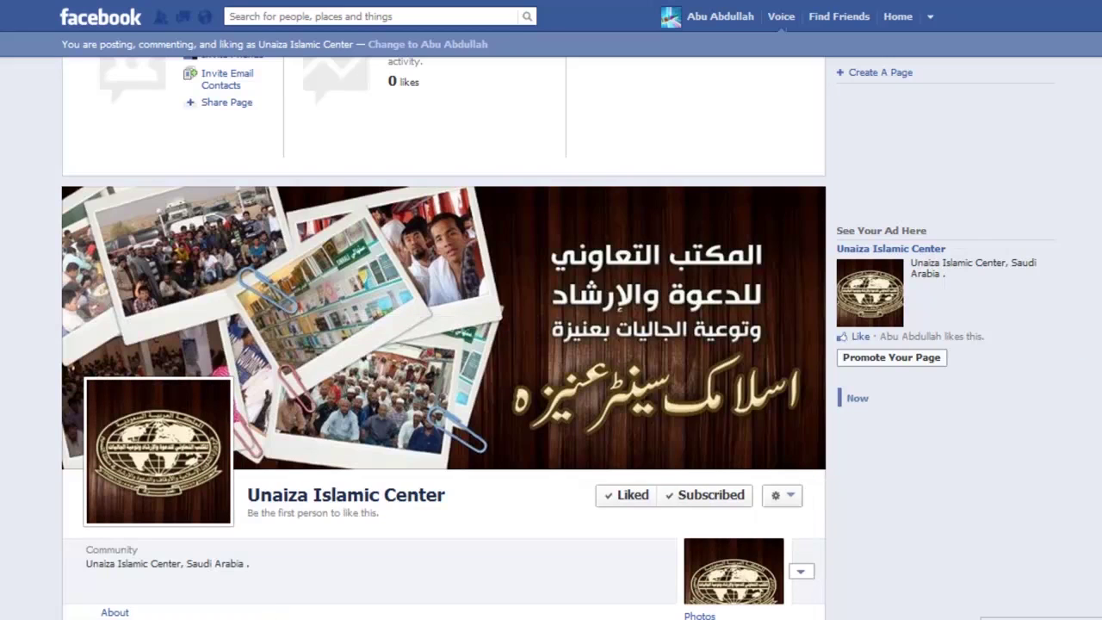
# Step: Click into the page's status box, then scroll back up to the Admin Panel
pyautogui.scroll(-2, 443, 344)
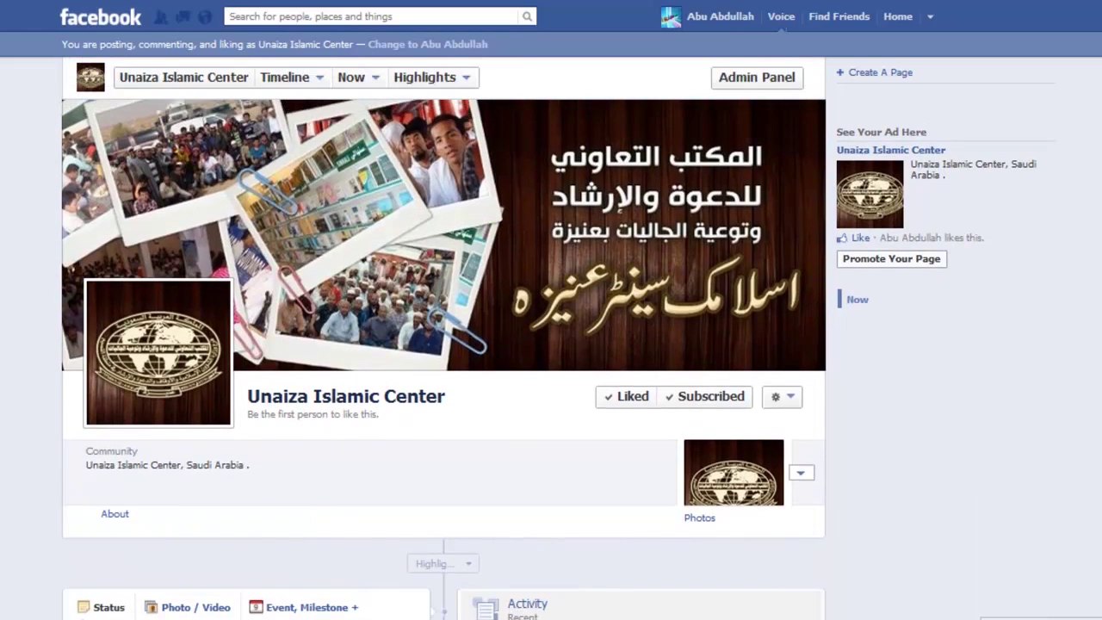
pyautogui.moveTo(157, 420)
pyautogui.moveTo(692, 279)
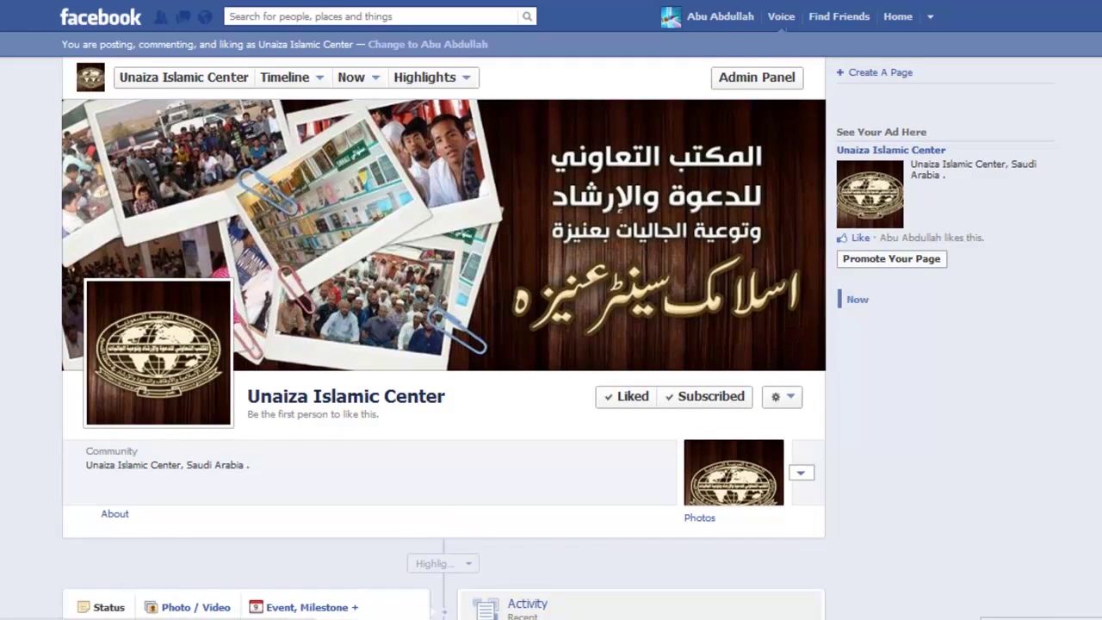
pyautogui.scroll(-3, 693, 279)
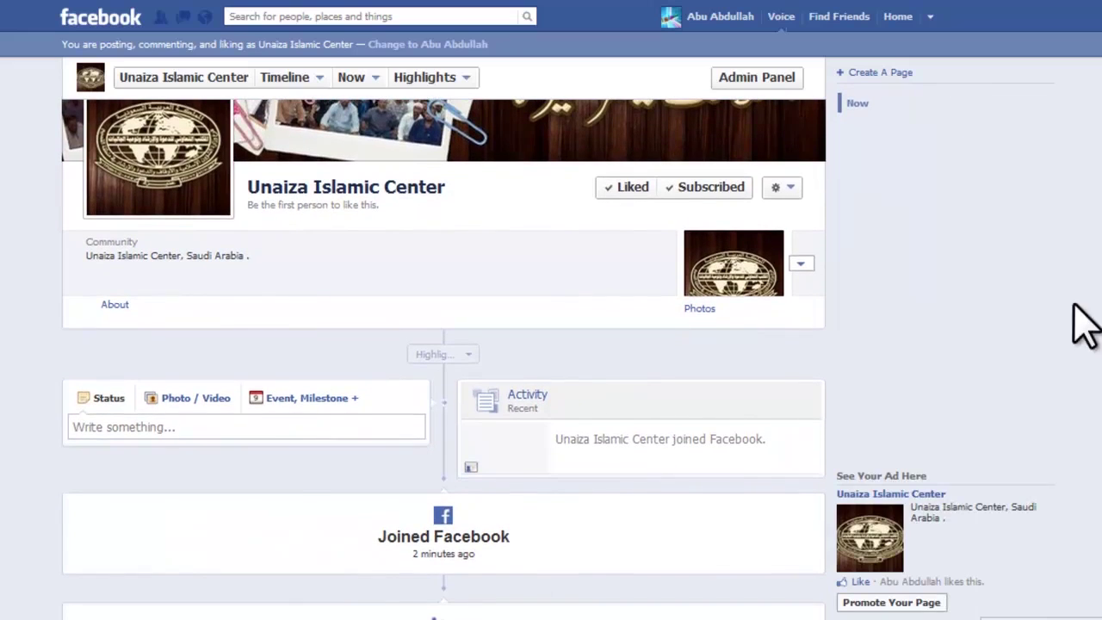
pyautogui.click(266, 428)
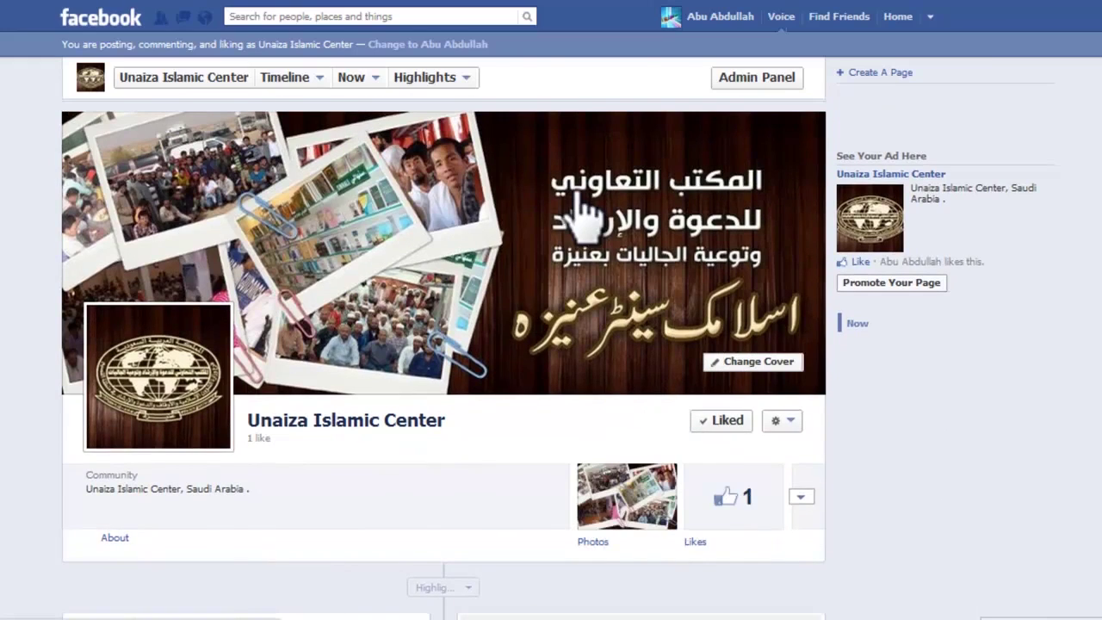
pyautogui.scroll(2, 578, 200)
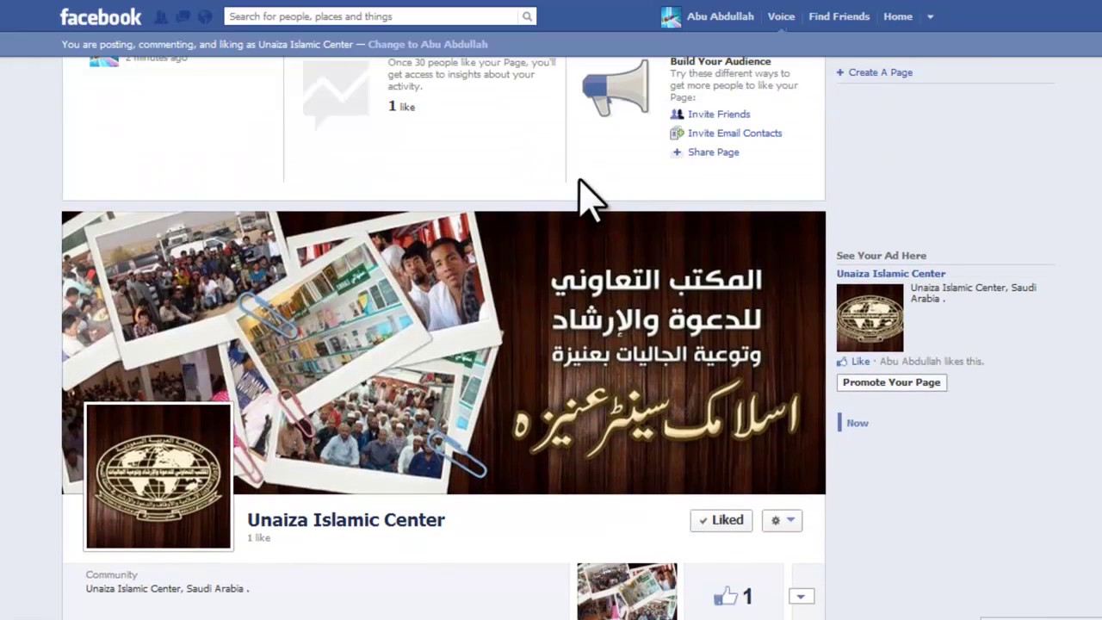
pyautogui.scroll(3, 590, 202)
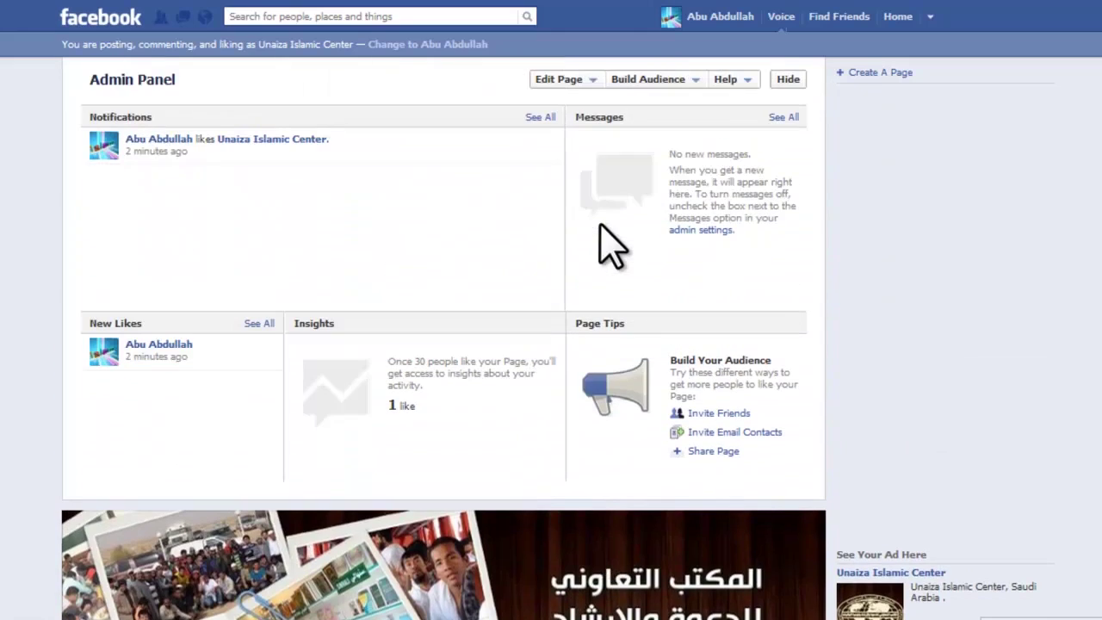
# Step: In Update Info's Your Settings, uncheck Email Notifications and save the change
pyautogui.click(578, 79)
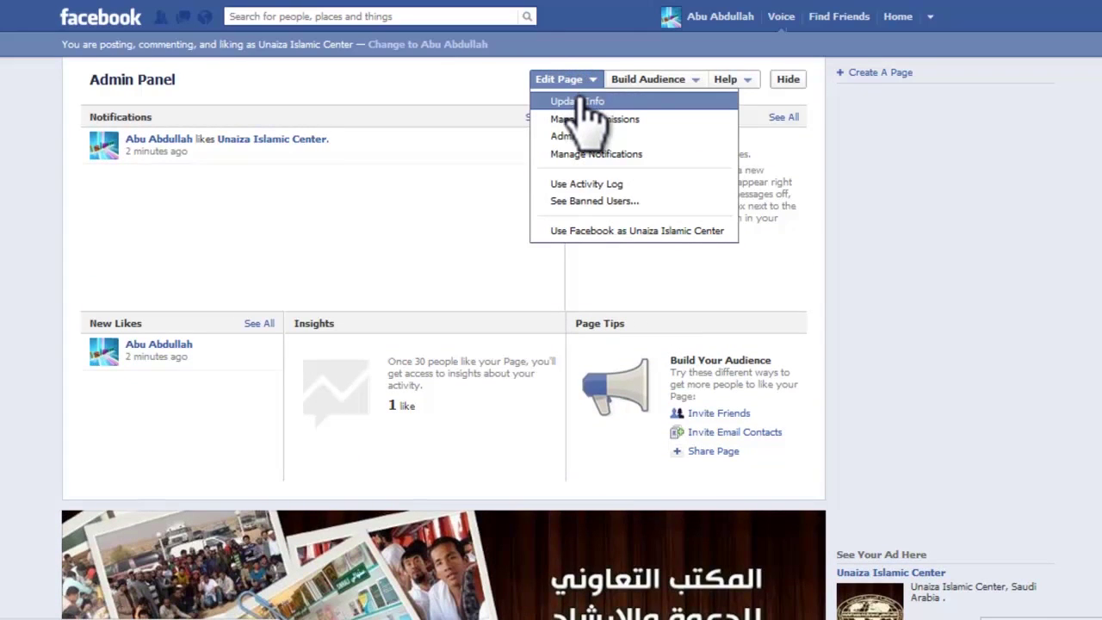
pyautogui.click(577, 101)
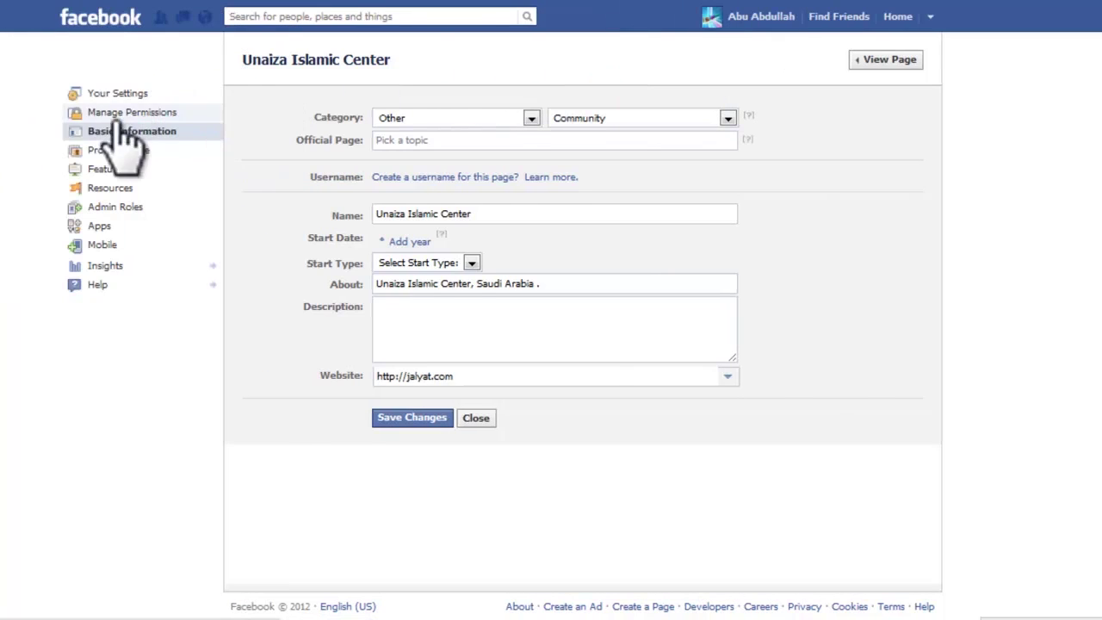
pyautogui.click(96, 95)
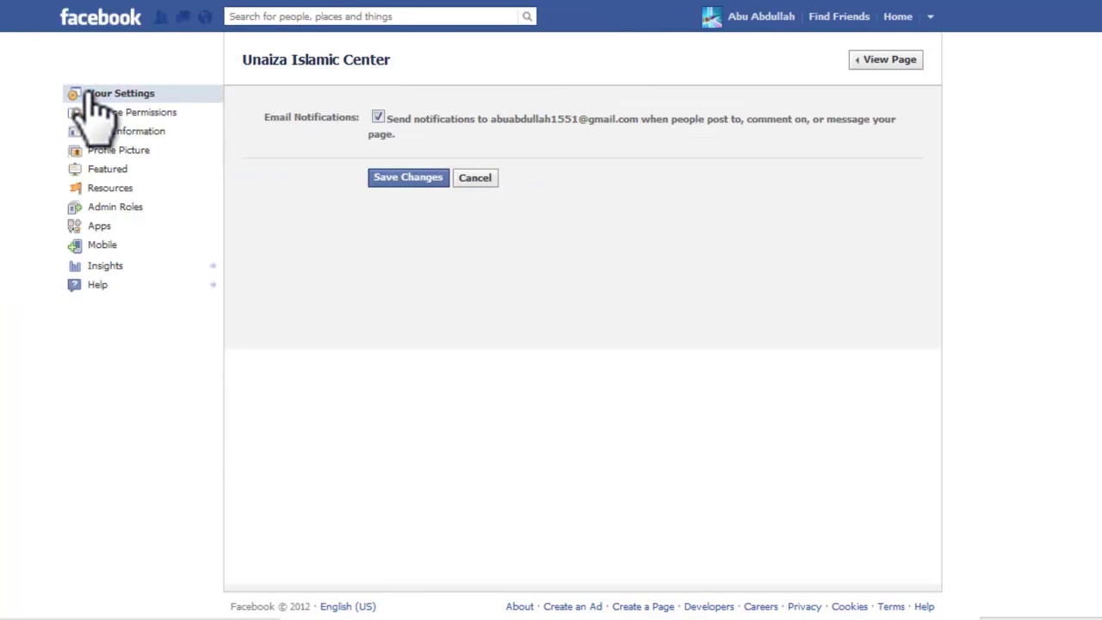
pyautogui.moveTo(333, 114); pyautogui.dragTo(358, 117)
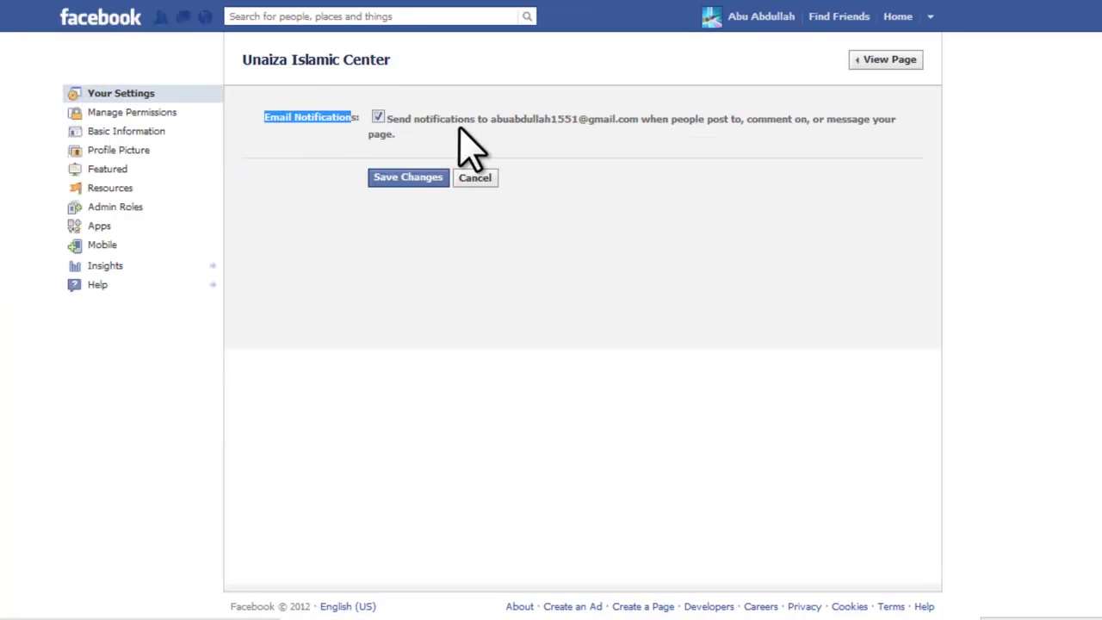
pyautogui.click(450, 118)
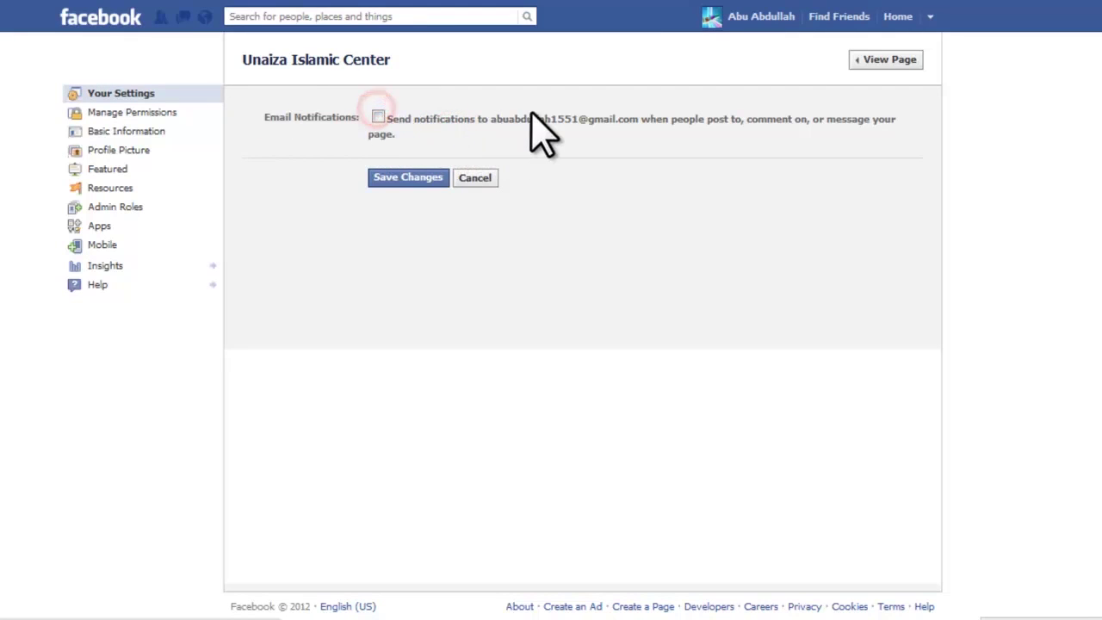
pyautogui.click(378, 117)
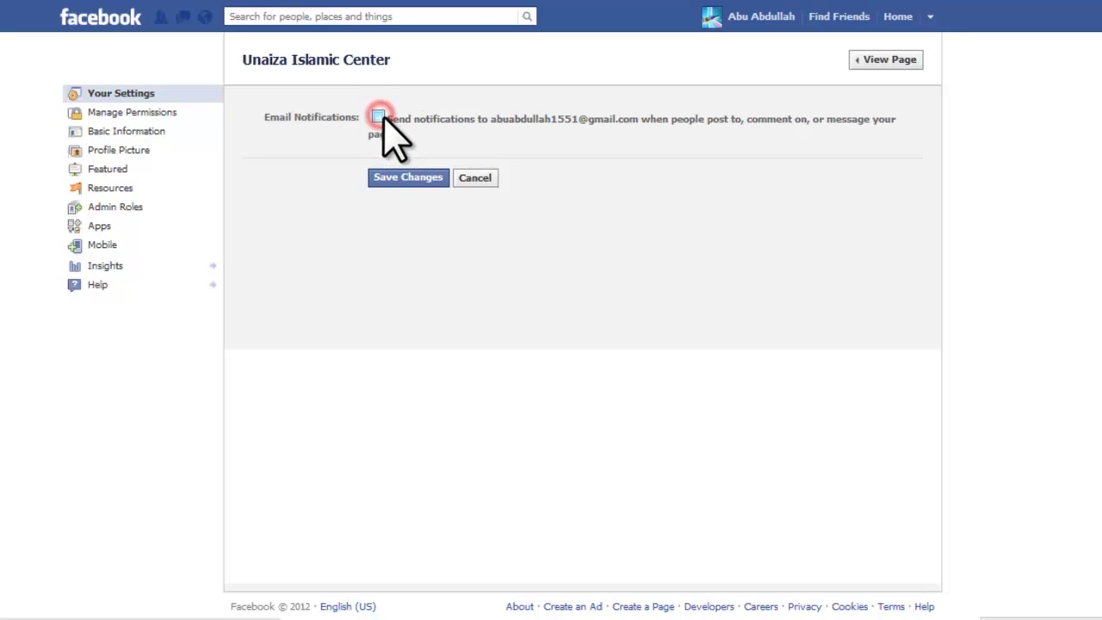
pyautogui.click(379, 118)
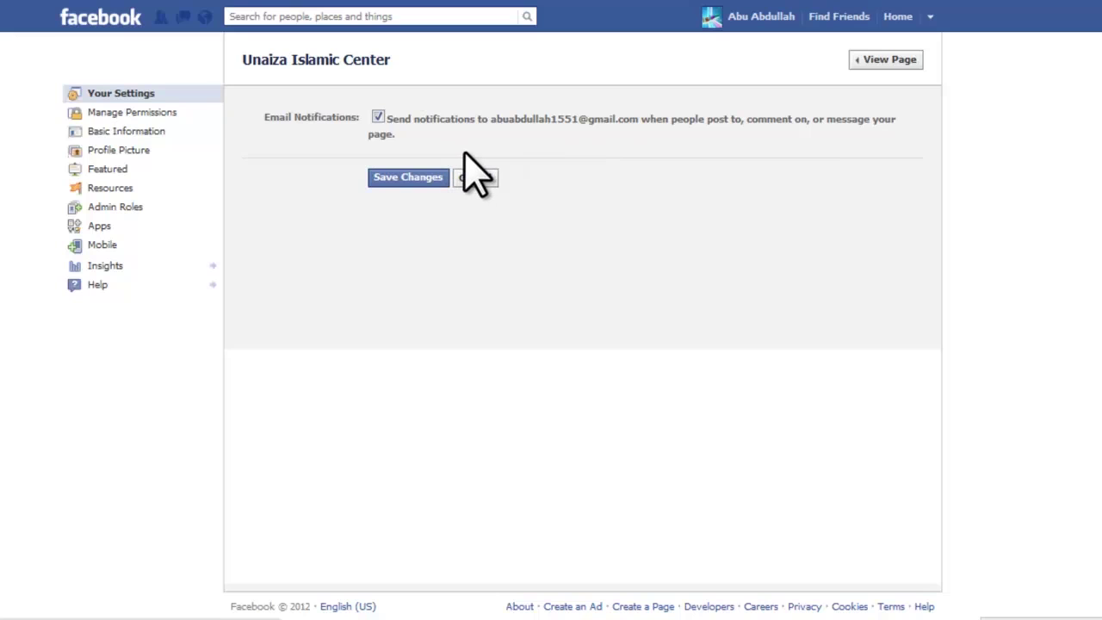
pyautogui.click(378, 117)
pyautogui.click(408, 178)
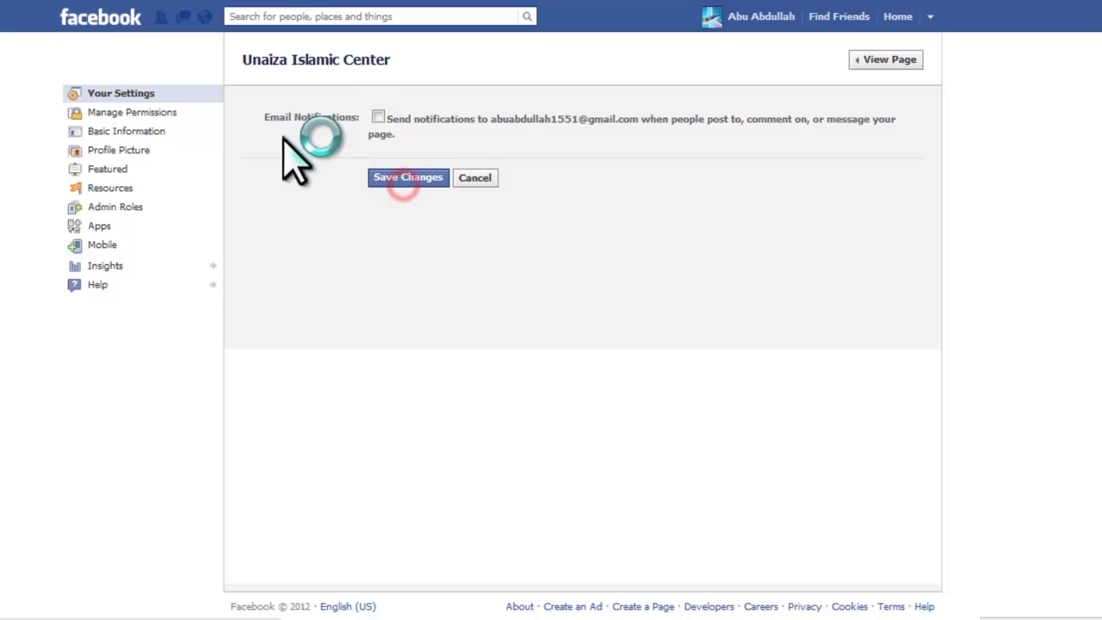
# Step: Open Manage Permissions and look over the page's permission settings
pyautogui.click(83, 113)
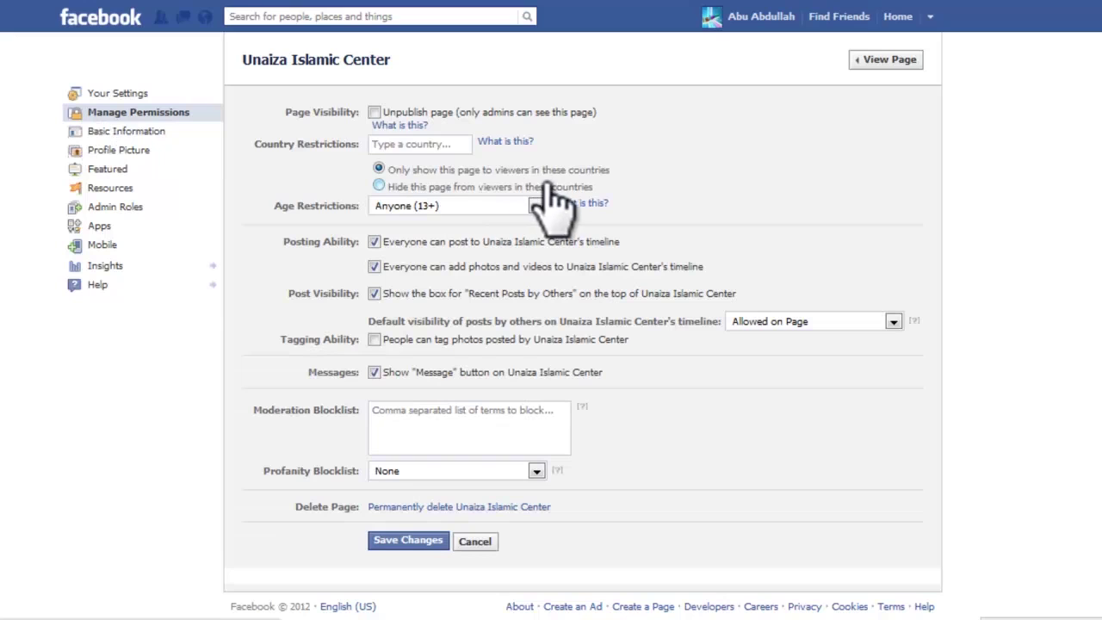
pyautogui.scroll(-1, 551, 246)
pyautogui.scroll(1, 492, 296)
pyautogui.scroll(-1, 337, 246)
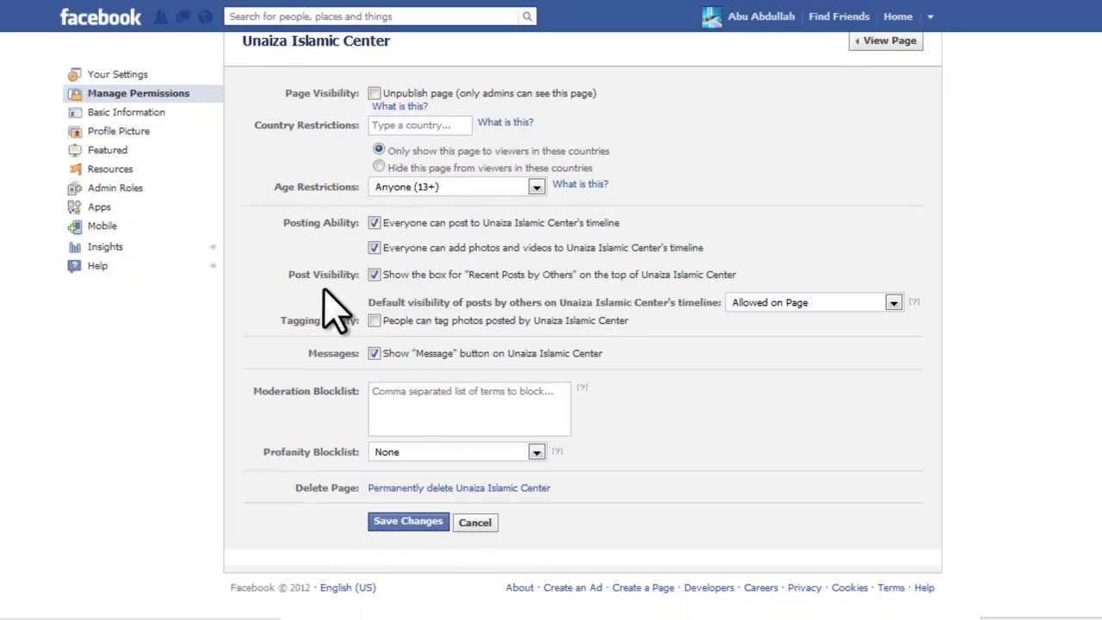
pyautogui.scroll(1, 334, 284)
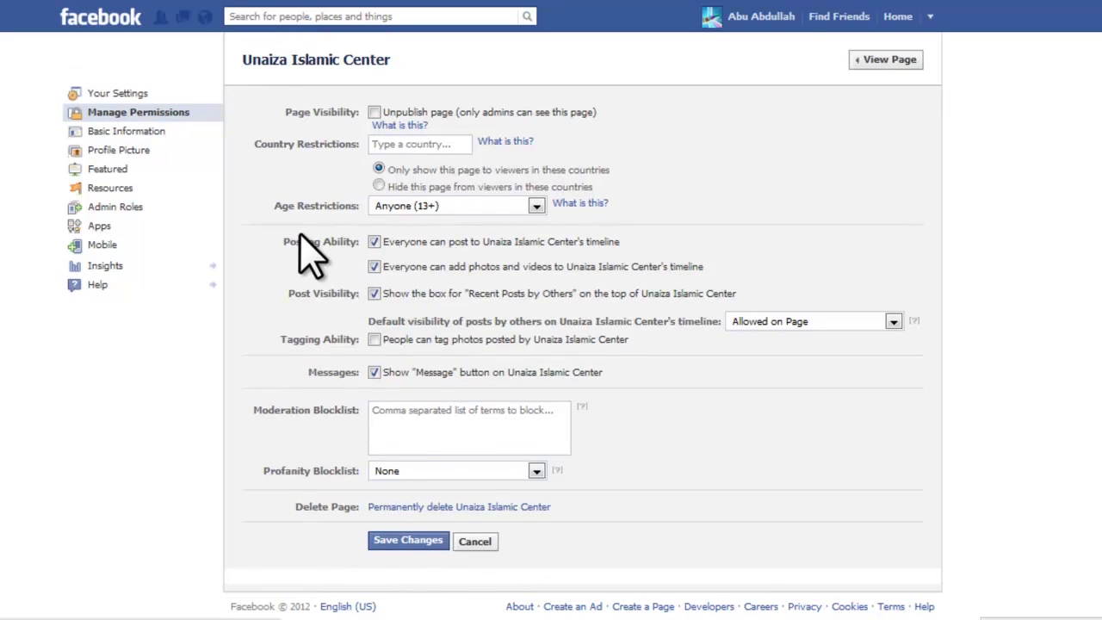
# Step: In Basic Information, add start year 2012 with start type Founded
pyautogui.click(76, 129)
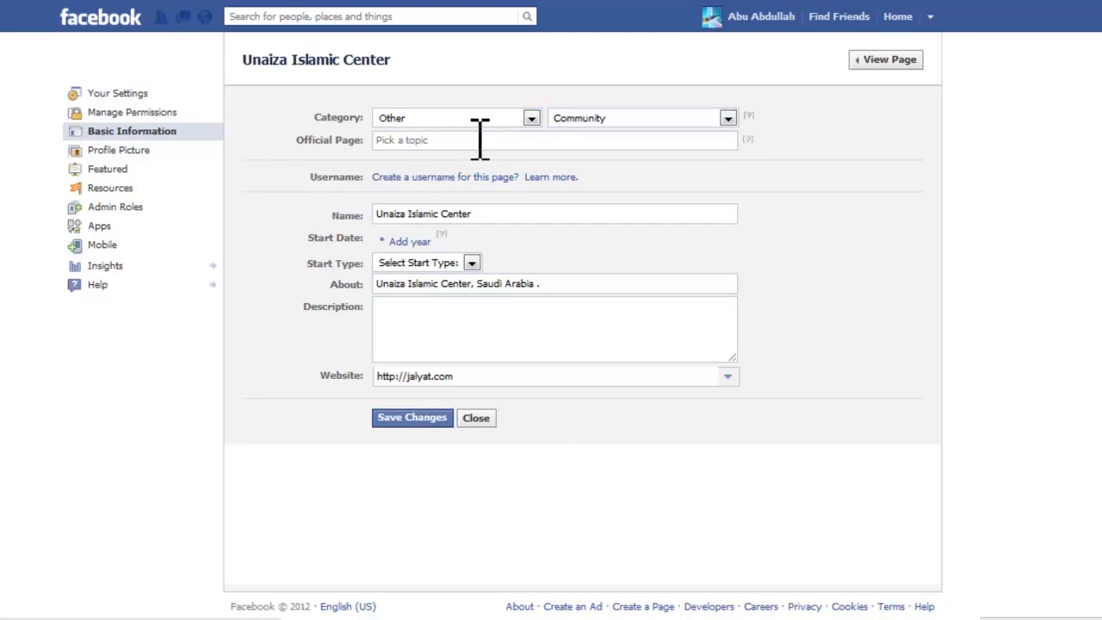
pyautogui.click(487, 213)
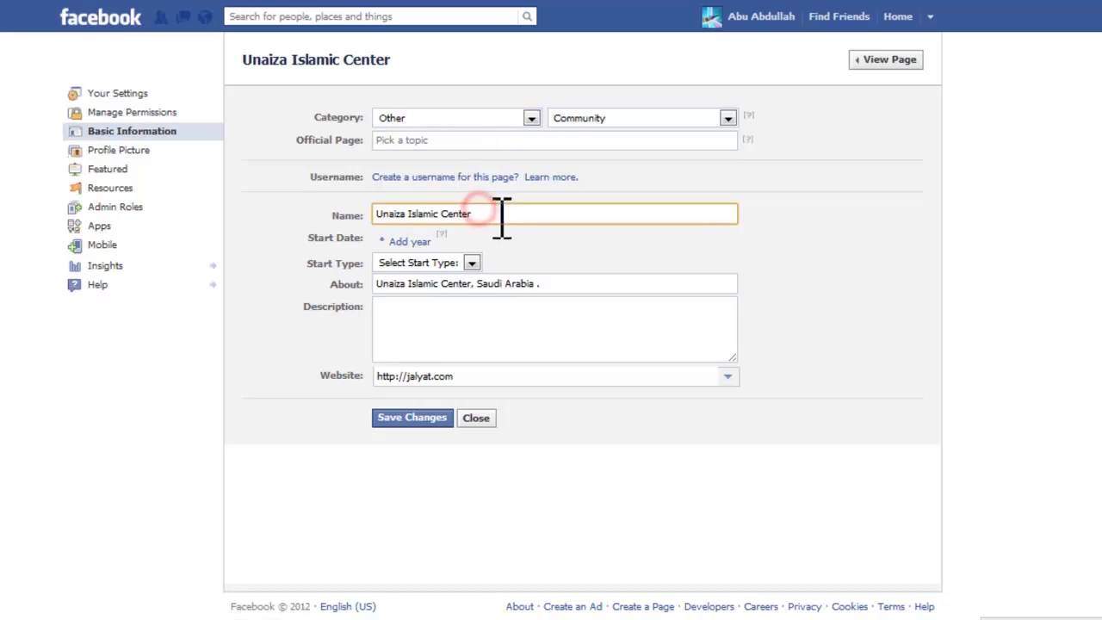
pyautogui.click(411, 242)
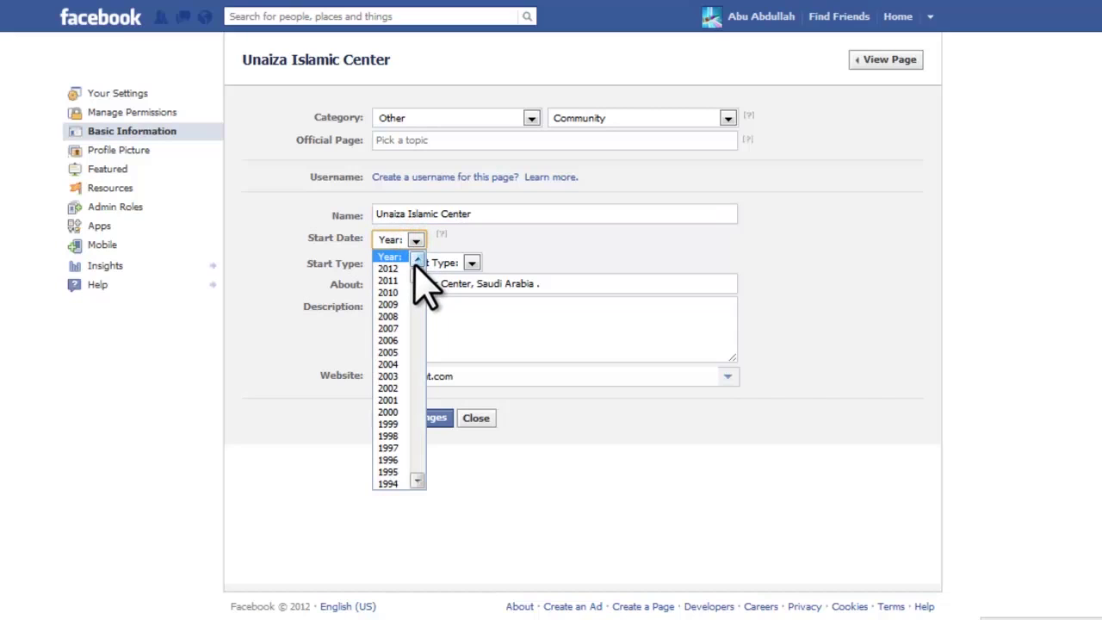
pyautogui.moveTo(416, 280); pyautogui.dragTo(414, 254)
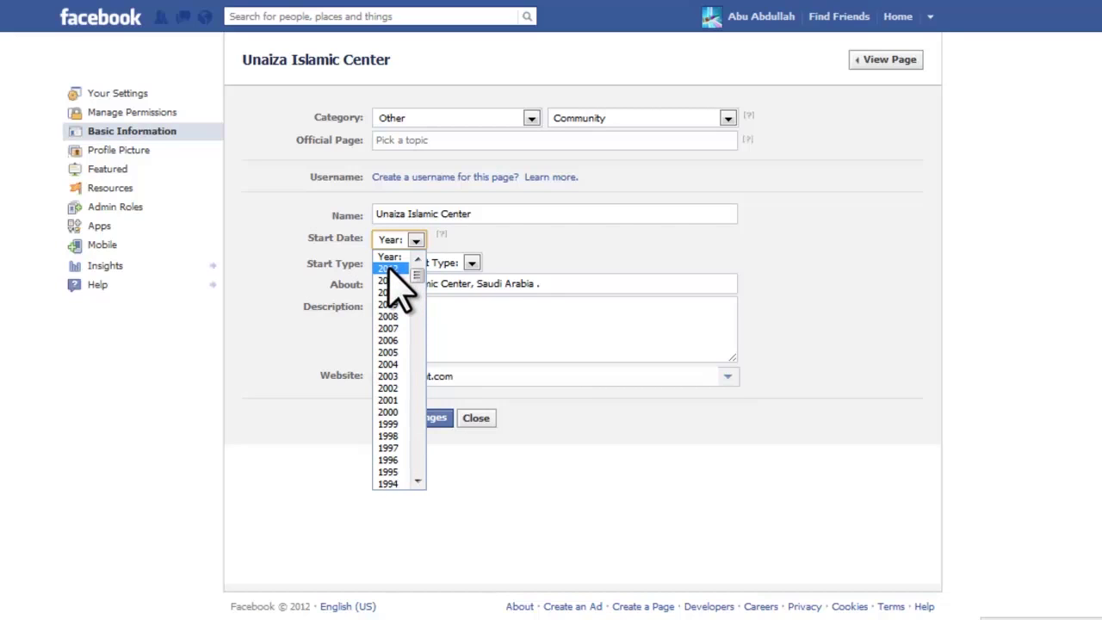
pyautogui.click(388, 269)
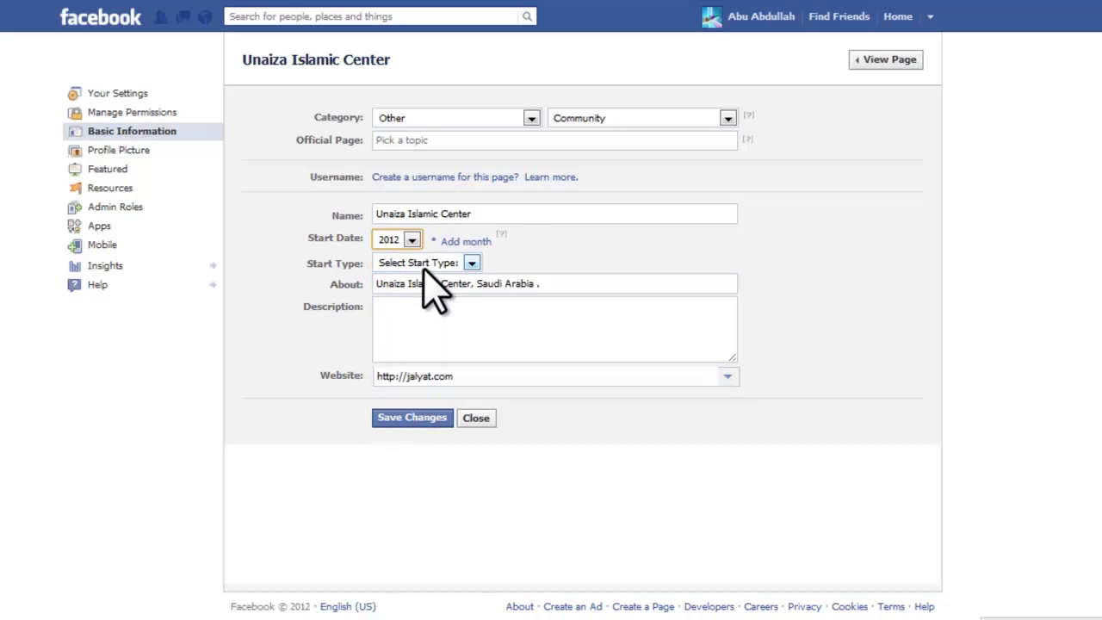
pyautogui.click(423, 268)
pyautogui.click(427, 263)
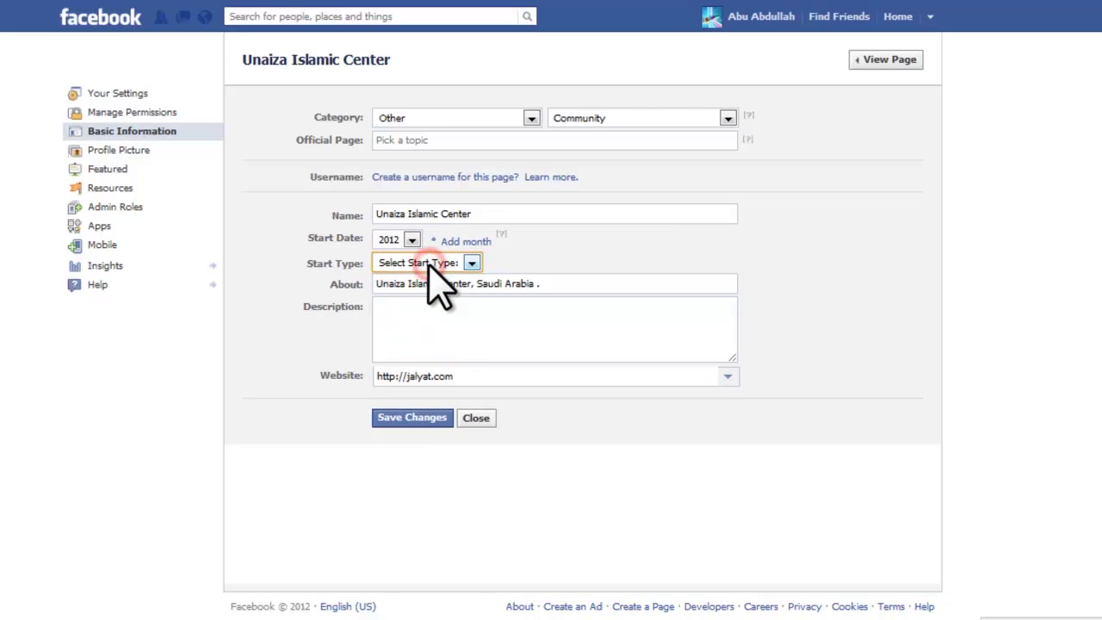
pyautogui.click(427, 263)
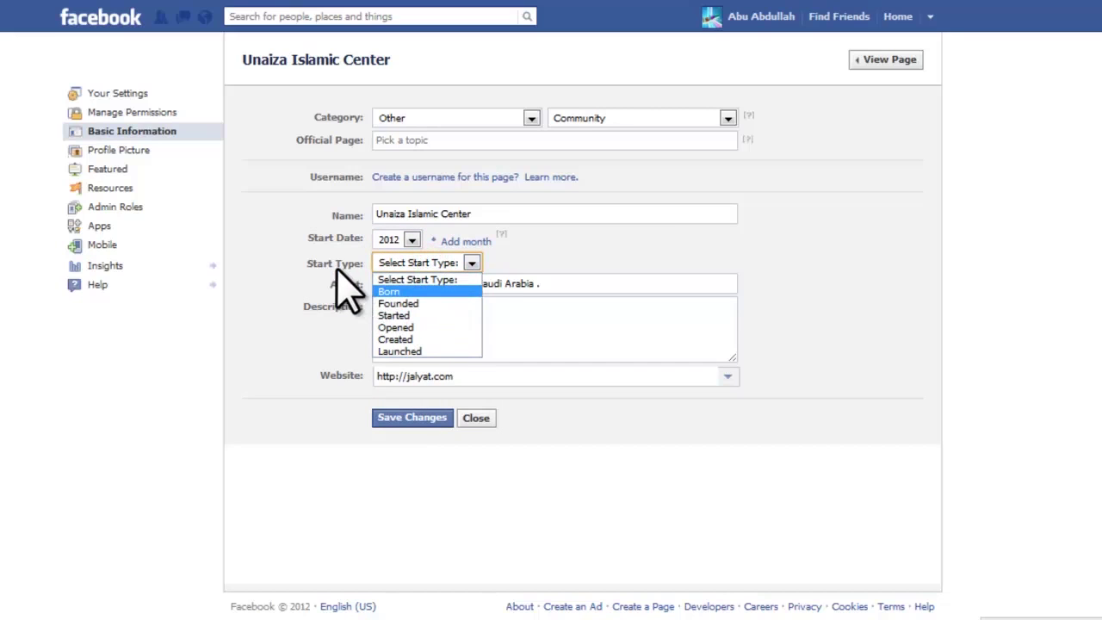
pyautogui.click(418, 303)
# Step: Leave the description empty, save the basic information, and show the Featured settings
pyautogui.click(520, 288)
pyautogui.click(428, 323)
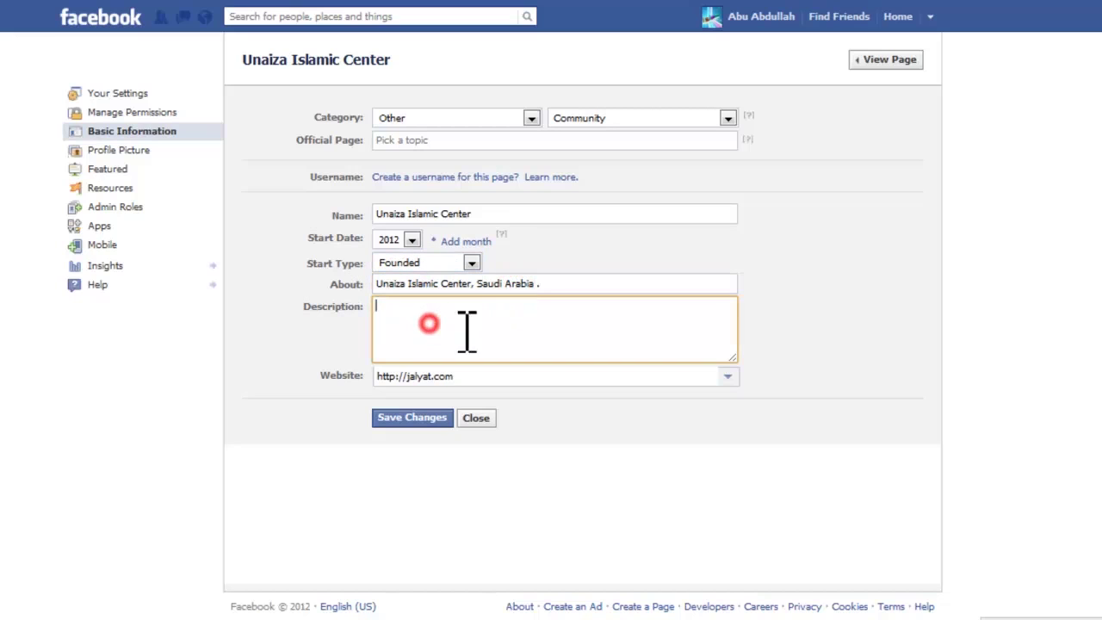
pyautogui.click(447, 316)
pyautogui.click(646, 317)
pyautogui.click(487, 404)
pyautogui.click(426, 419)
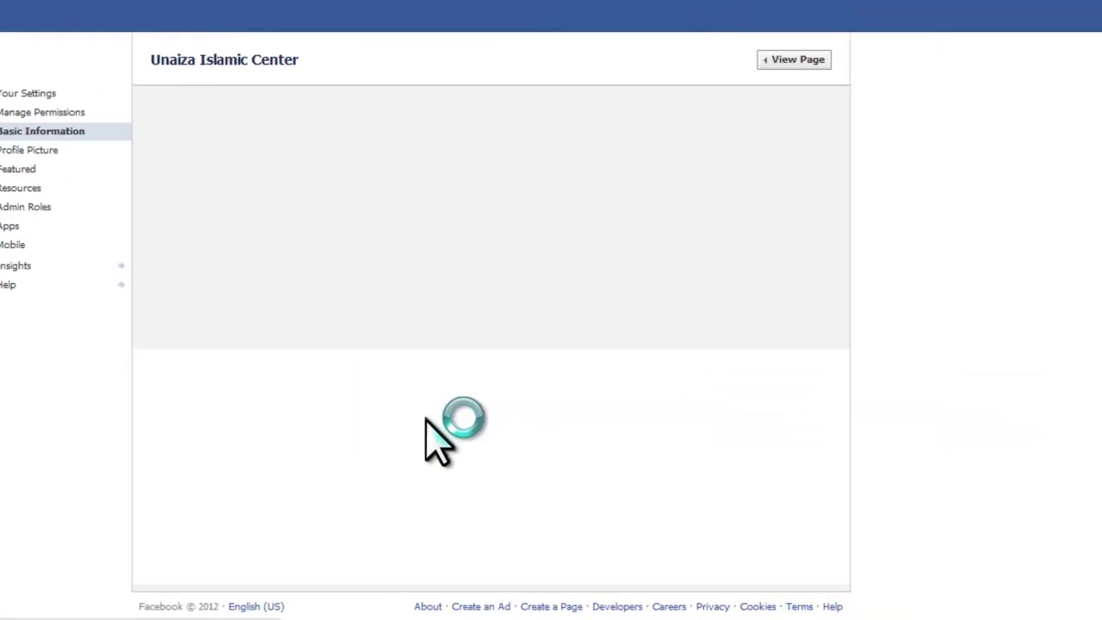
pyautogui.click(107, 169)
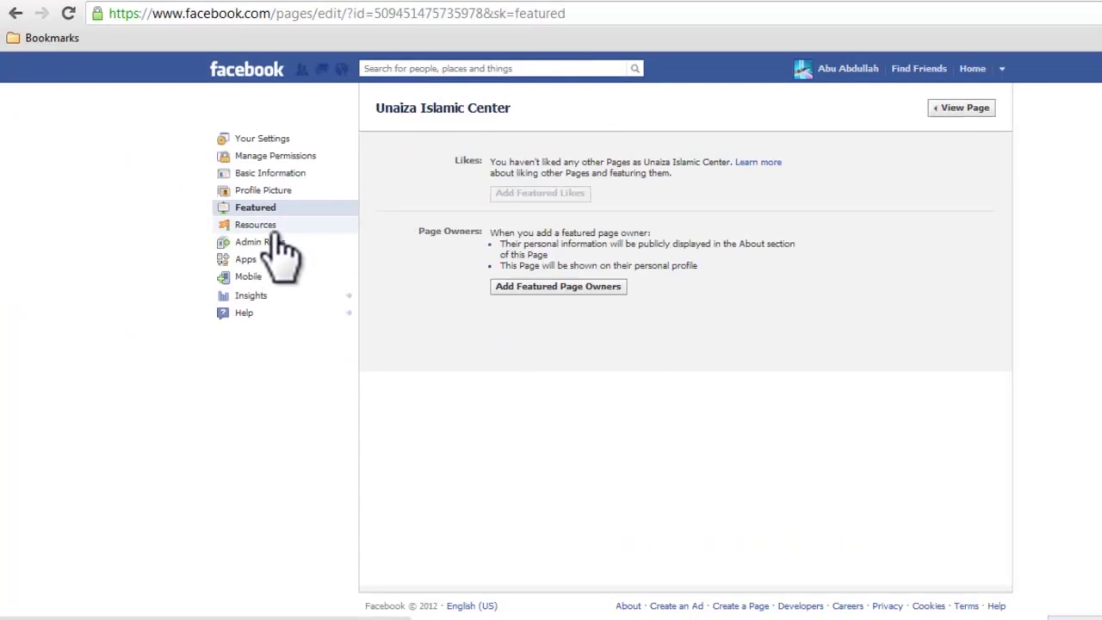
# Step: Under Admin Roles, add the suggested person as a second Manager and confirm with the password
pyautogui.click(268, 227)
pyautogui.click(274, 244)
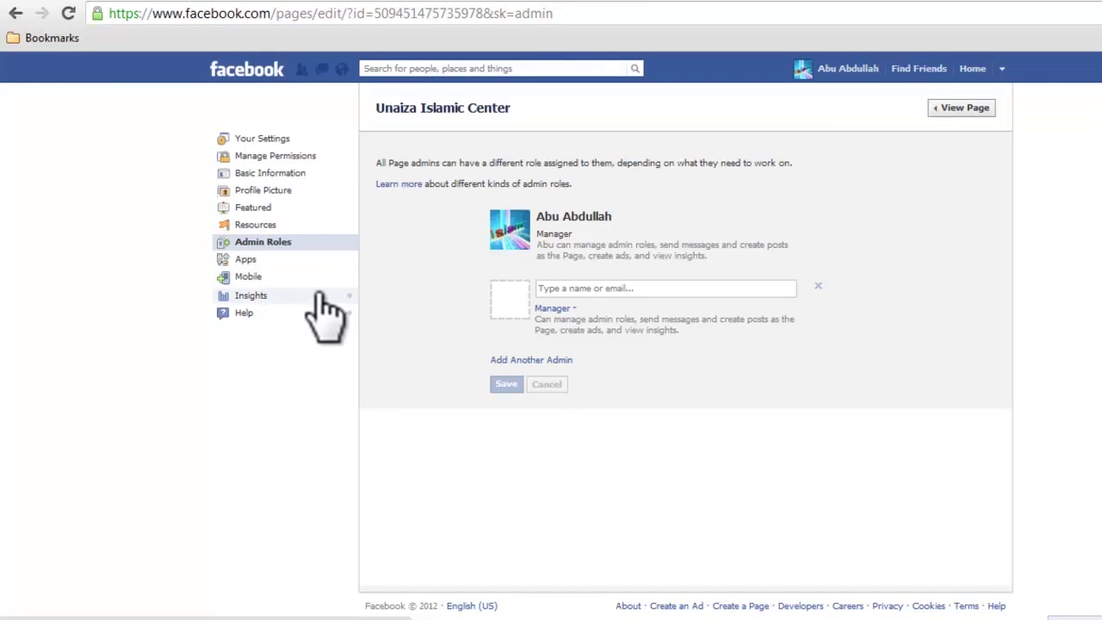
pyautogui.click(584, 285)
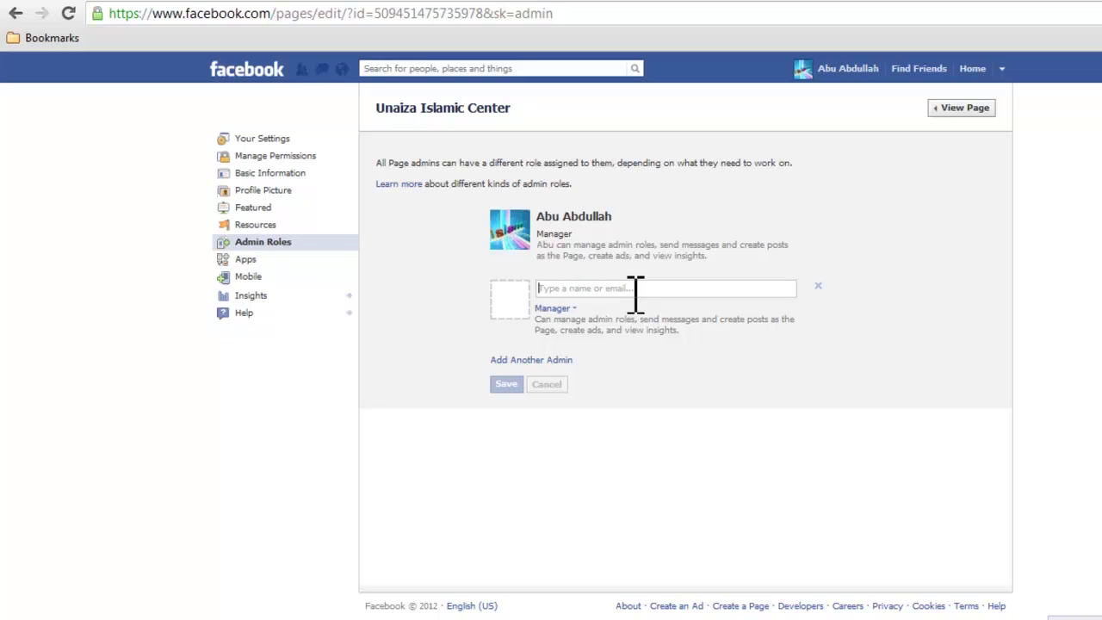
pyautogui.write('ab')
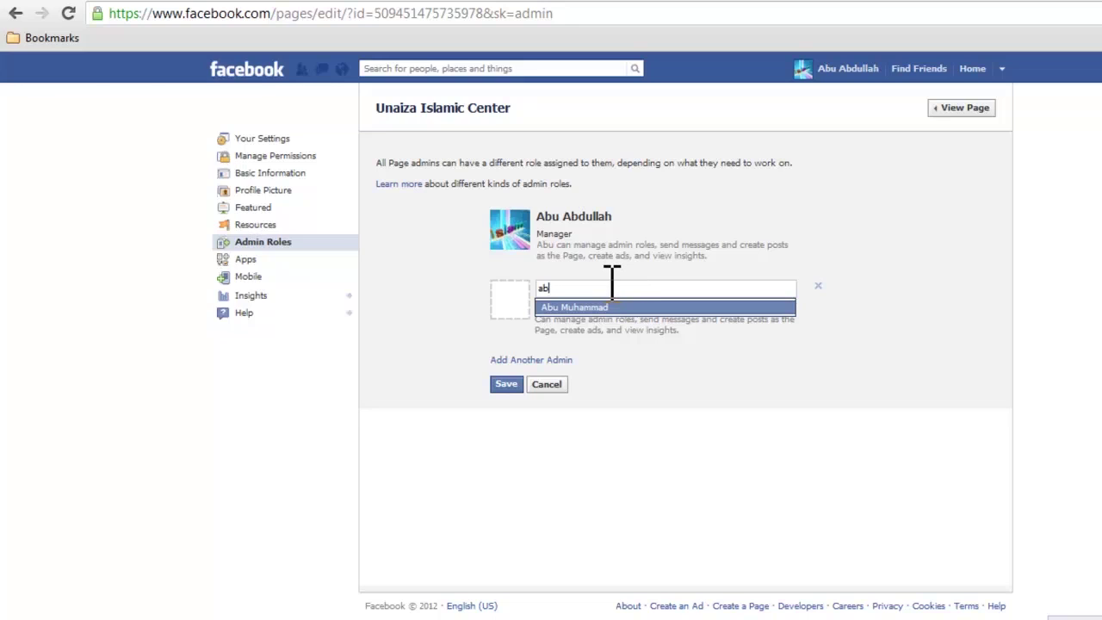
pyautogui.click(604, 308)
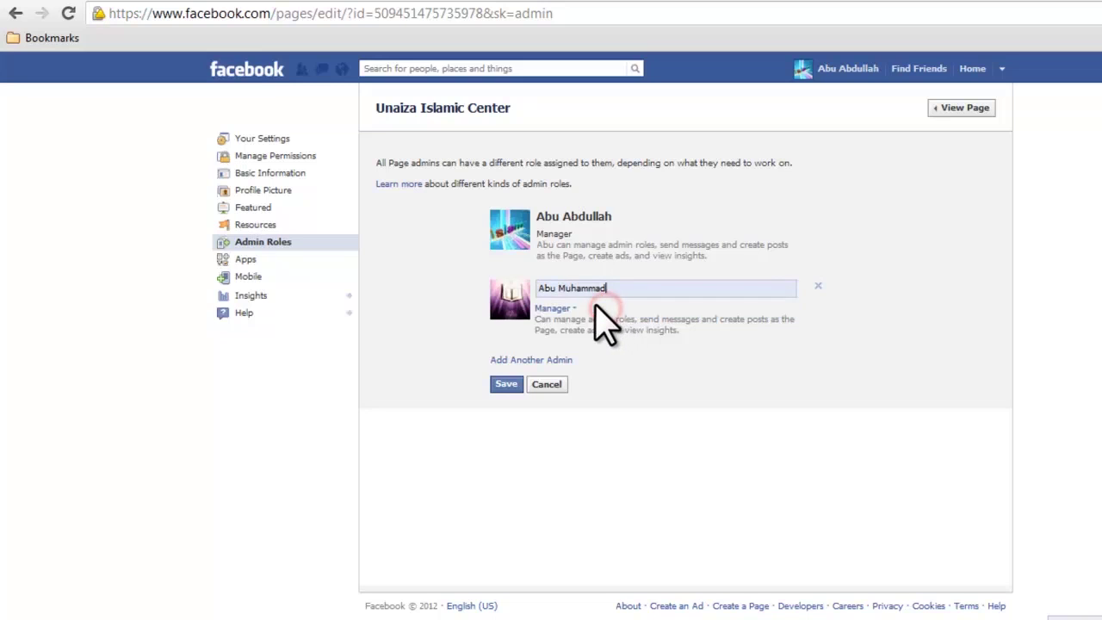
pyautogui.click(508, 386)
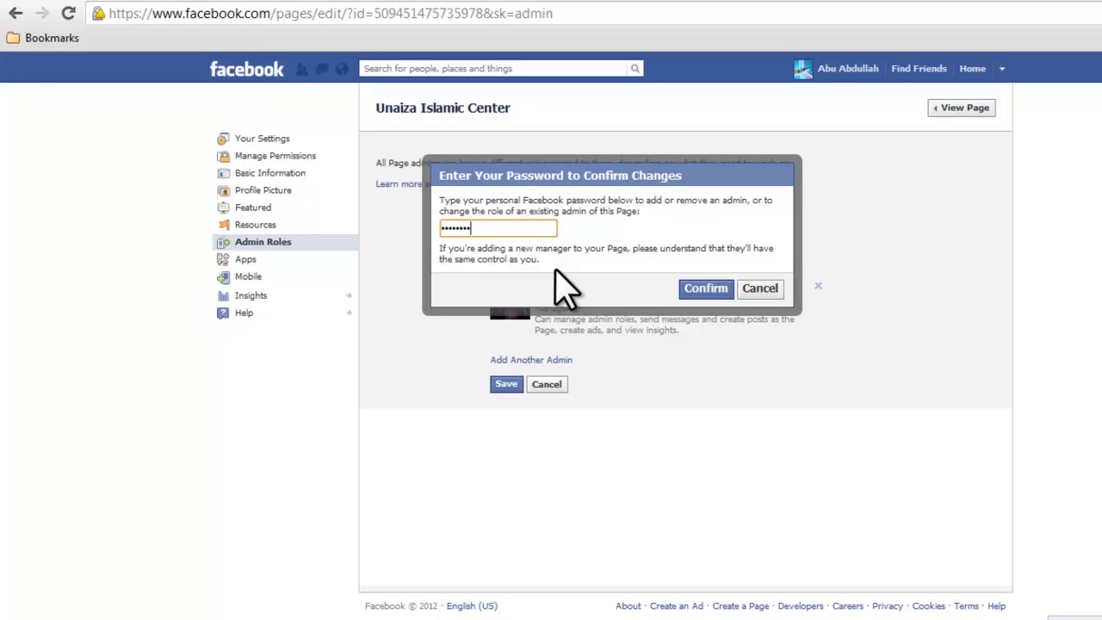
pyautogui.click(702, 288)
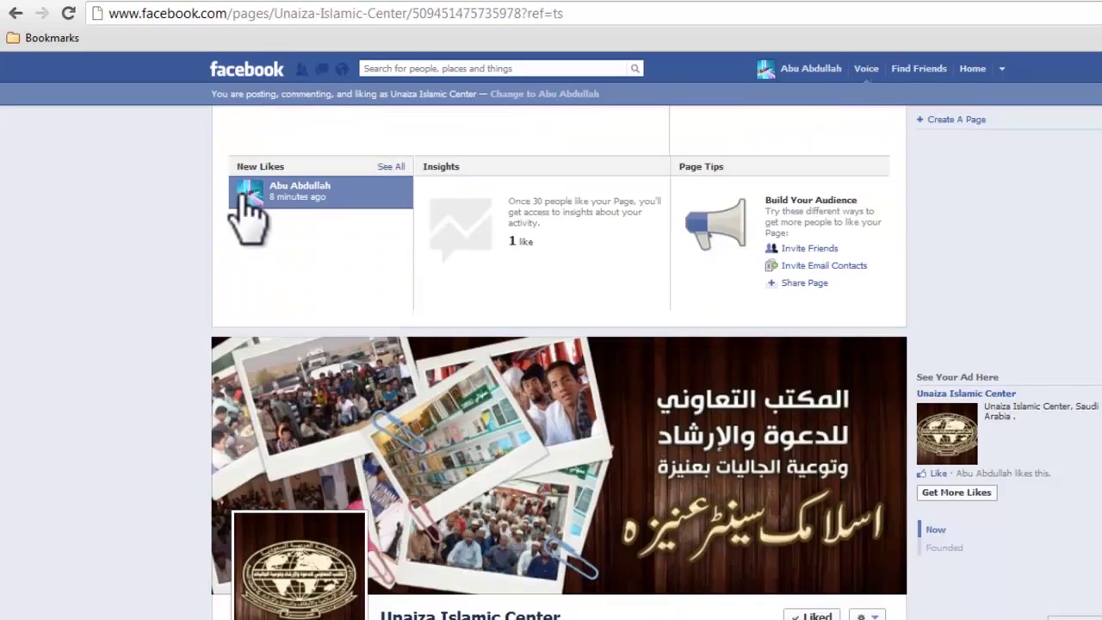
pyautogui.scroll(-2, 244, 201)
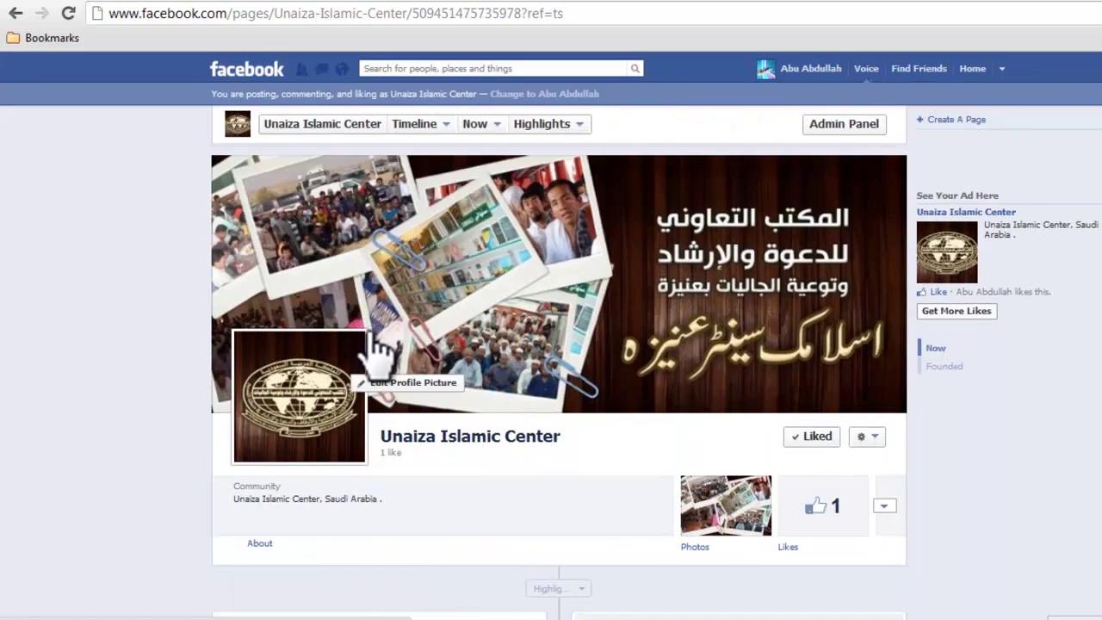
# Step: Scroll the timeline and switch to using Facebook as the Unaiza Islamic Center page
pyautogui.scroll(-3, 372, 335)
pyautogui.scroll(2, 378, 336)
pyautogui.scroll(-2, 379, 336)
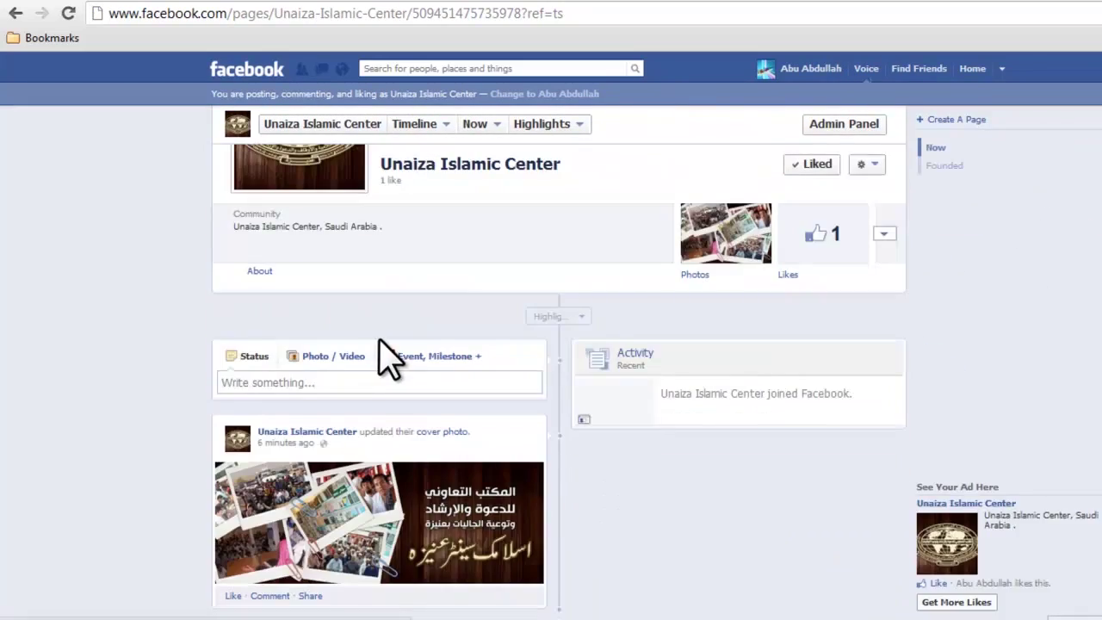
pyautogui.scroll(3, 381, 340)
pyautogui.scroll(-3, 387, 357)
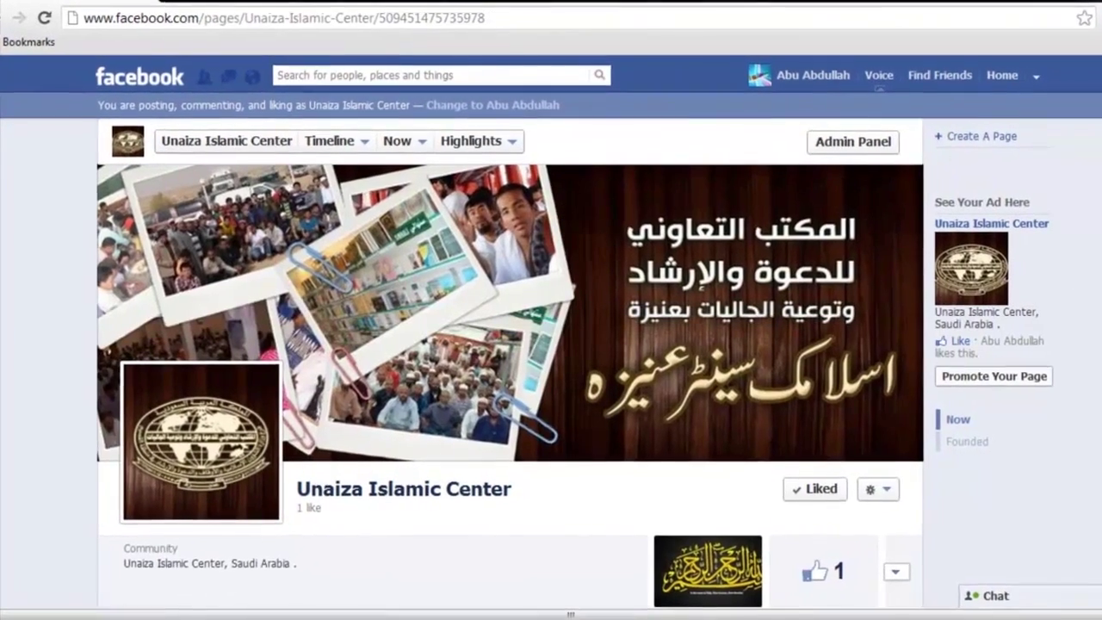
pyautogui.scroll(-1, 521, 355)
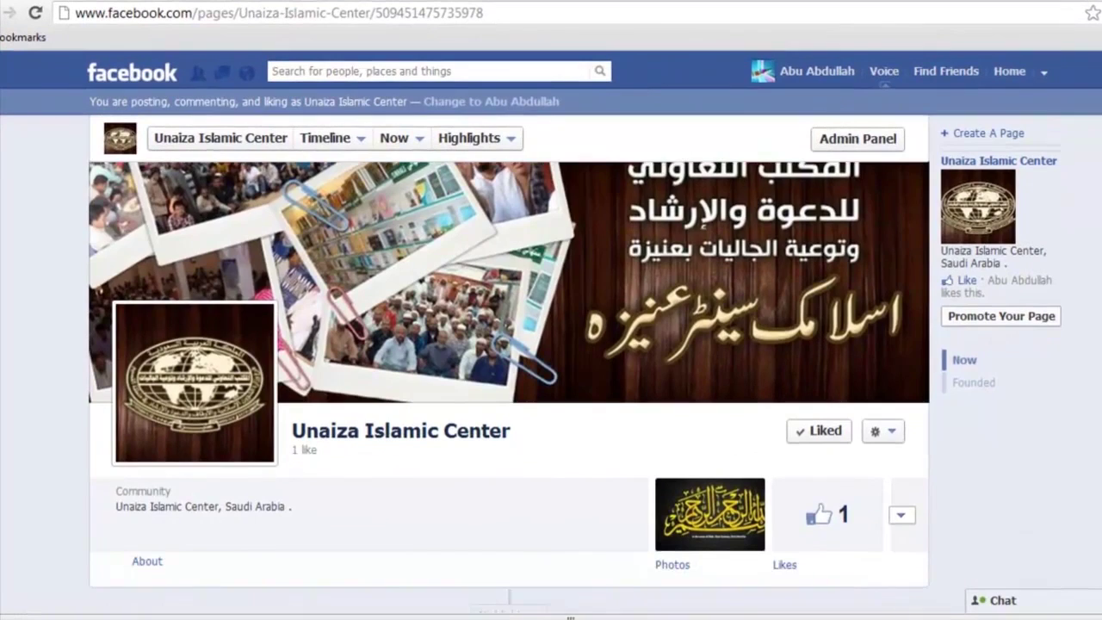
pyautogui.scroll(-3, 508, 387)
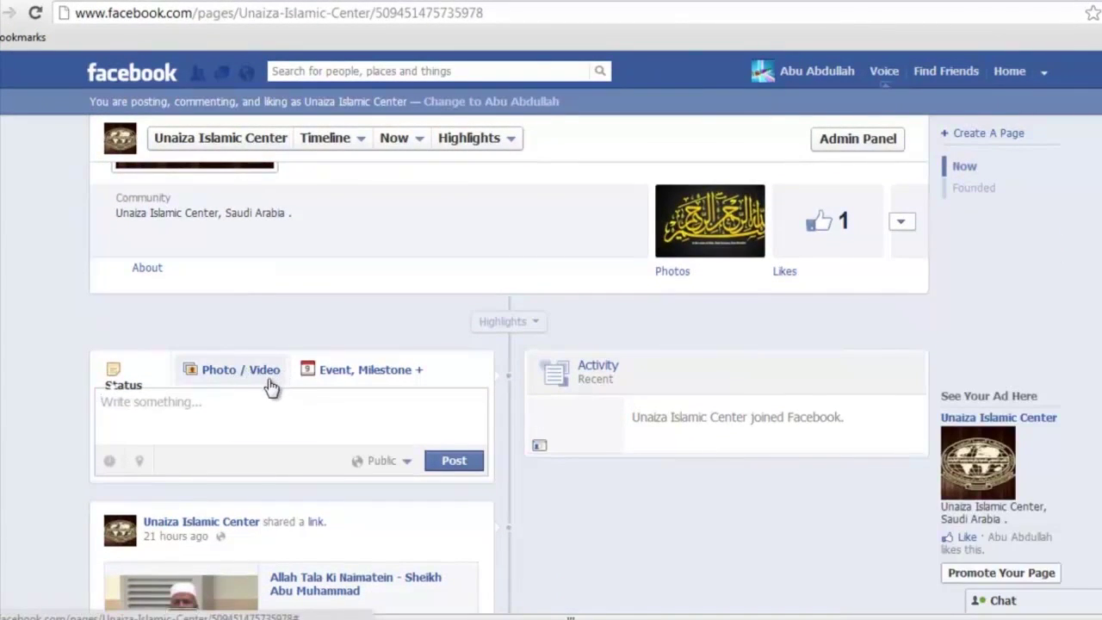
pyautogui.hotkey('ctrl', 'shift', 'd')
pyautogui.moveTo(269, 419); pyautogui.dragTo(232, 375)
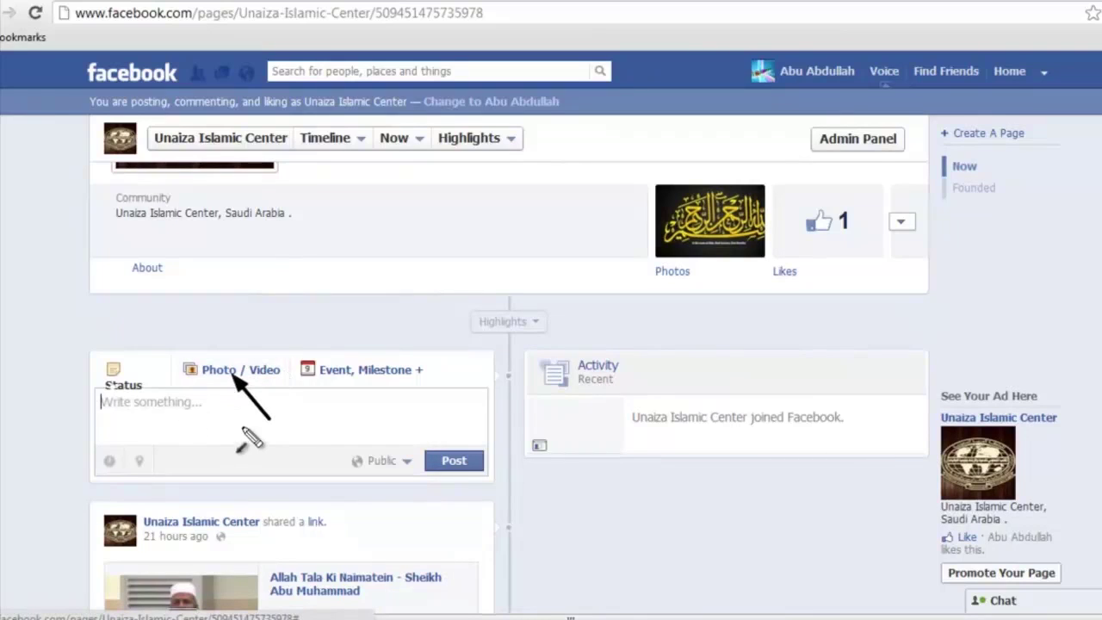
pyautogui.moveTo(243, 425); pyautogui.dragTo(146, 408)
pyautogui.hotkey('ctrl', 'shift', 'd')
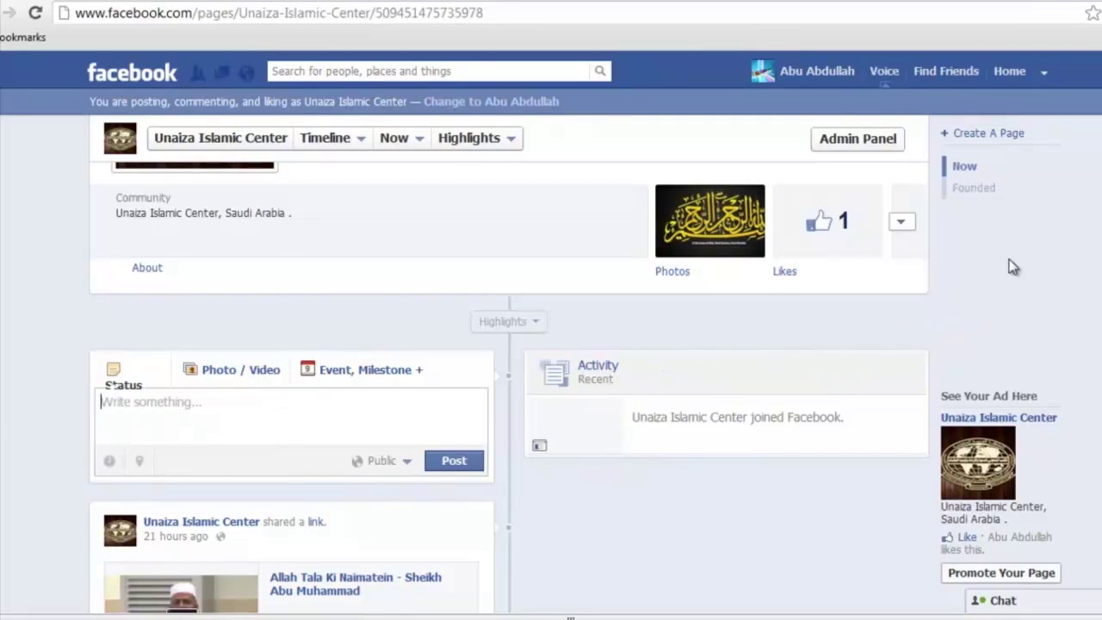
pyautogui.hotkey('ctrl', 'shift', 'd')
pyautogui.moveTo(1101, 163)
pyautogui.mouseDown()
pyautogui.moveTo(1032, 87)
pyautogui.moveTo(1045, 76)
pyautogui.mouseUp()
pyautogui.hotkey('ctrl', 'shift', 'd')
pyautogui.hotkey('ctrl', 'shift', 'd')
pyautogui.click(1043, 74)
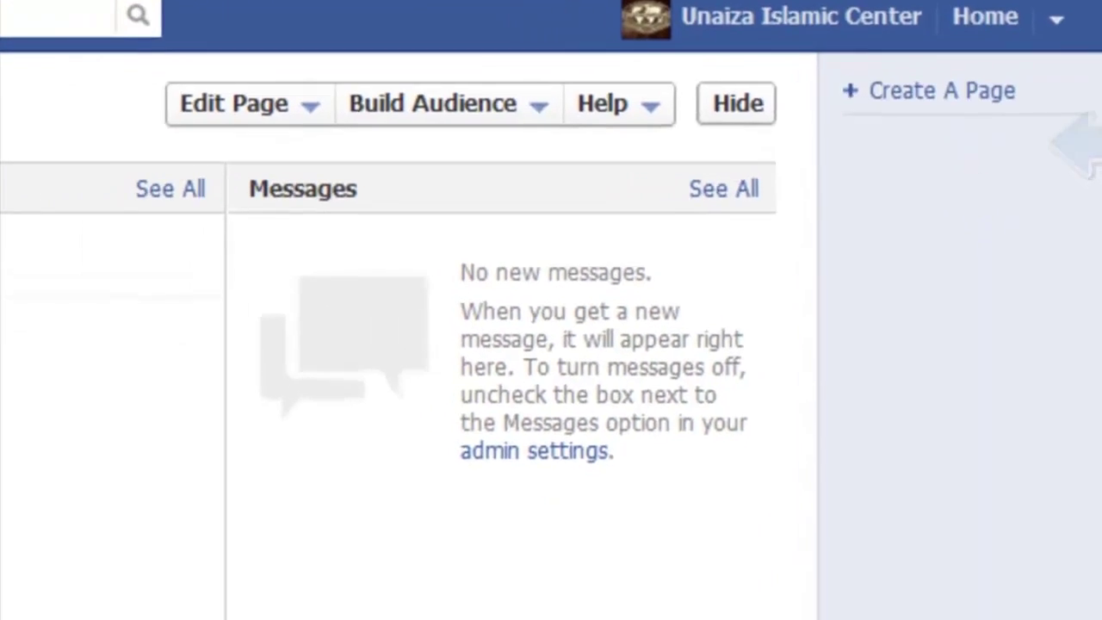
# Step: Scroll down to the Status box and click into Write something
pyautogui.scroll(-10, 572, 310)
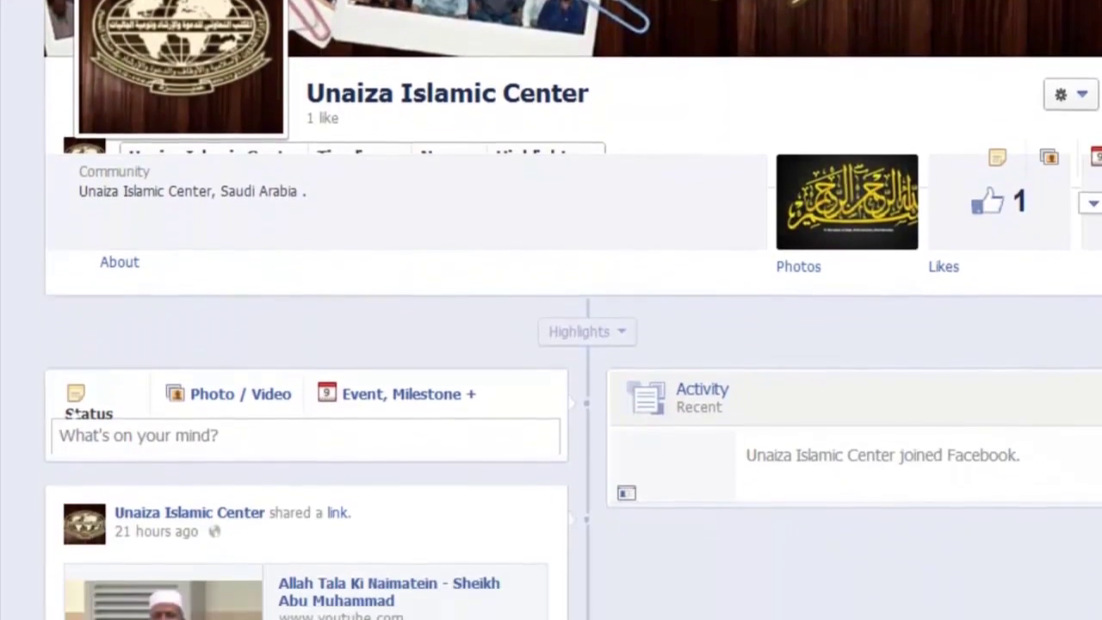
pyautogui.scroll(-1, 494, 352)
pyautogui.click(335, 396)
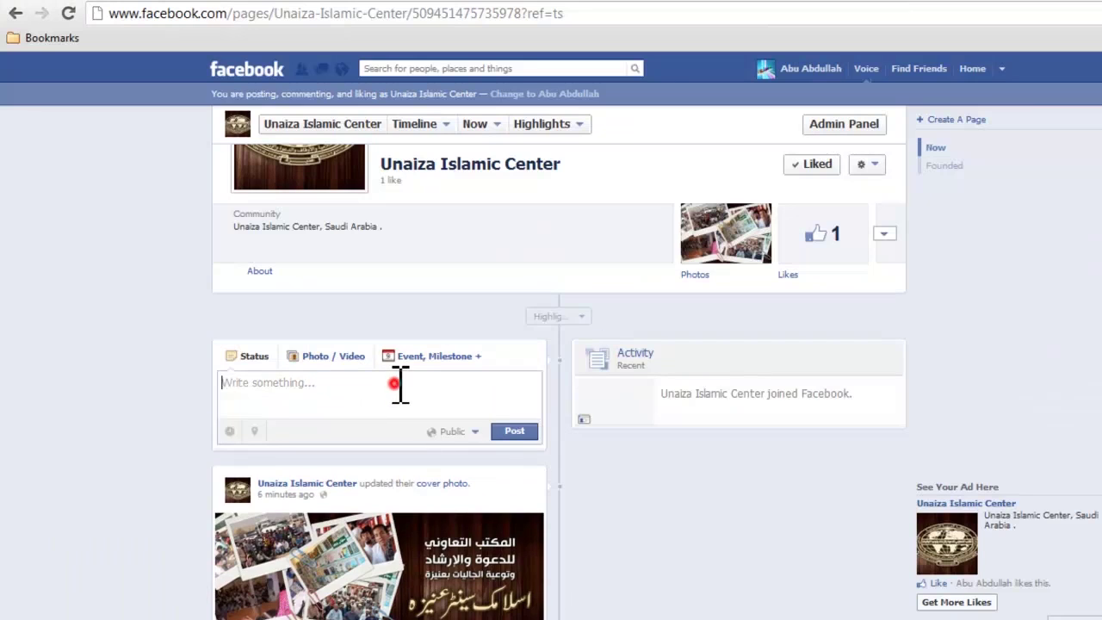
# Step: Publish the status 'السلام عليكم' on the page's timeline
pyautogui.click(394, 384)
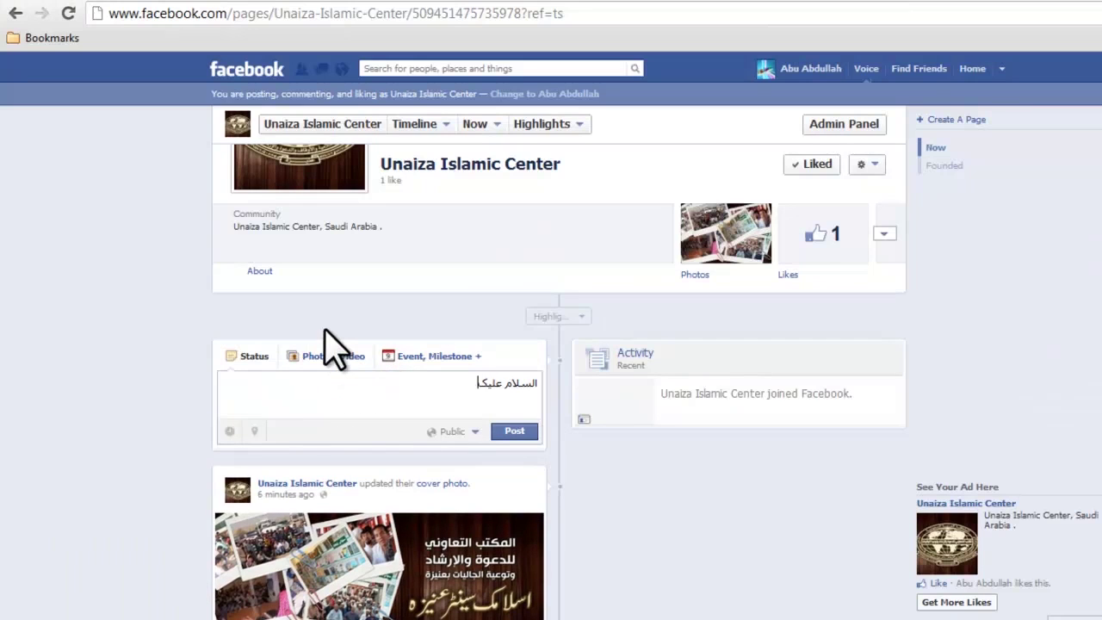
pyautogui.click(517, 431)
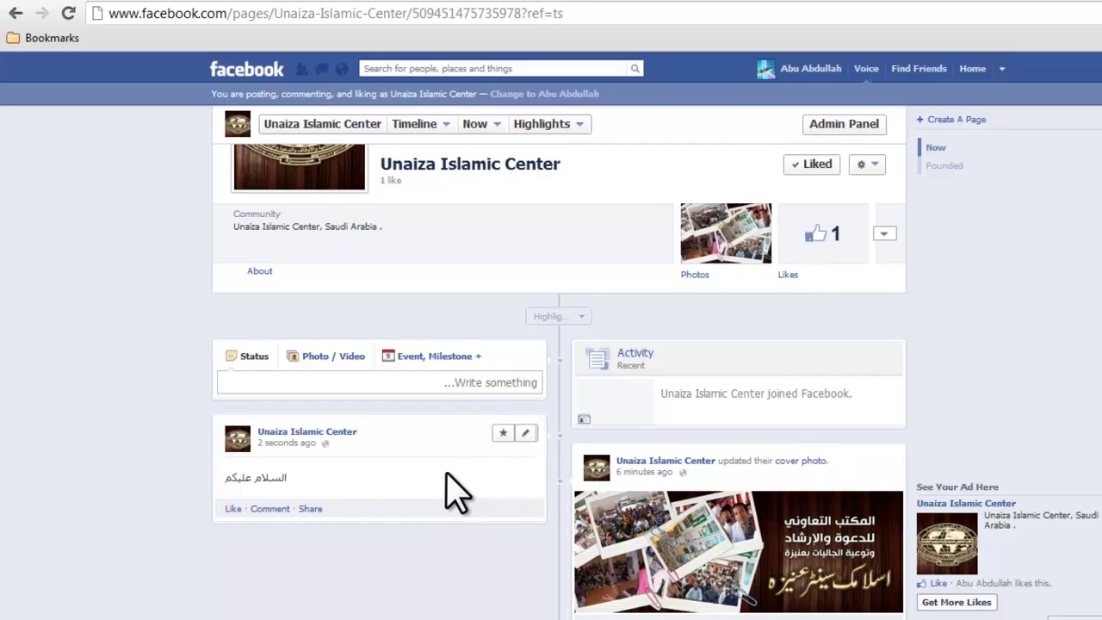
pyautogui.scroll(-1, 448, 490)
pyautogui.click(366, 293)
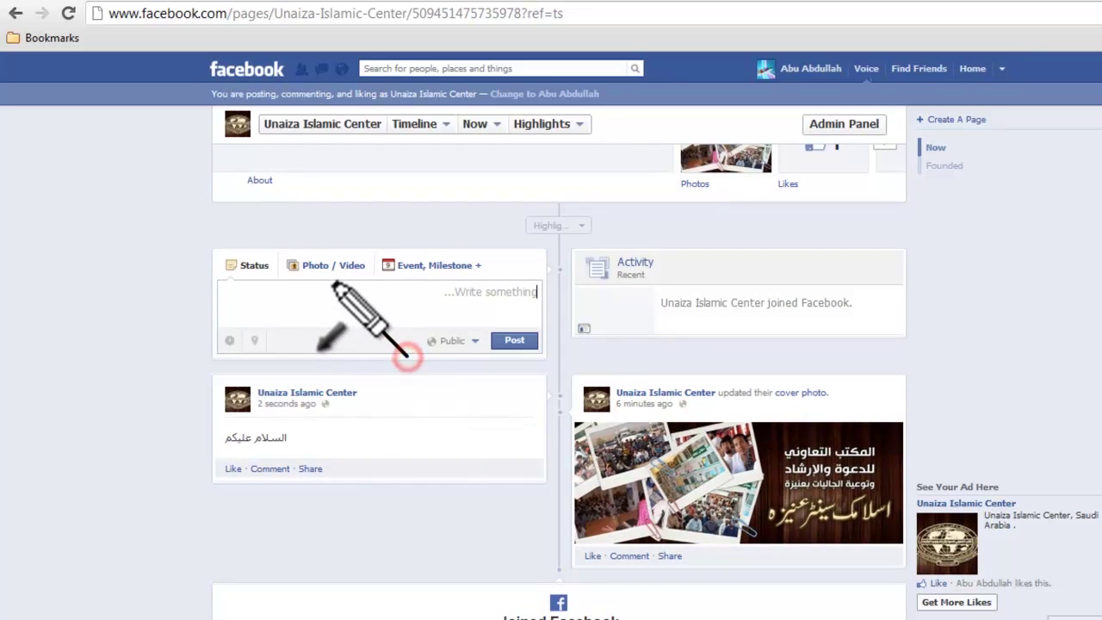
pyautogui.click(344, 275)
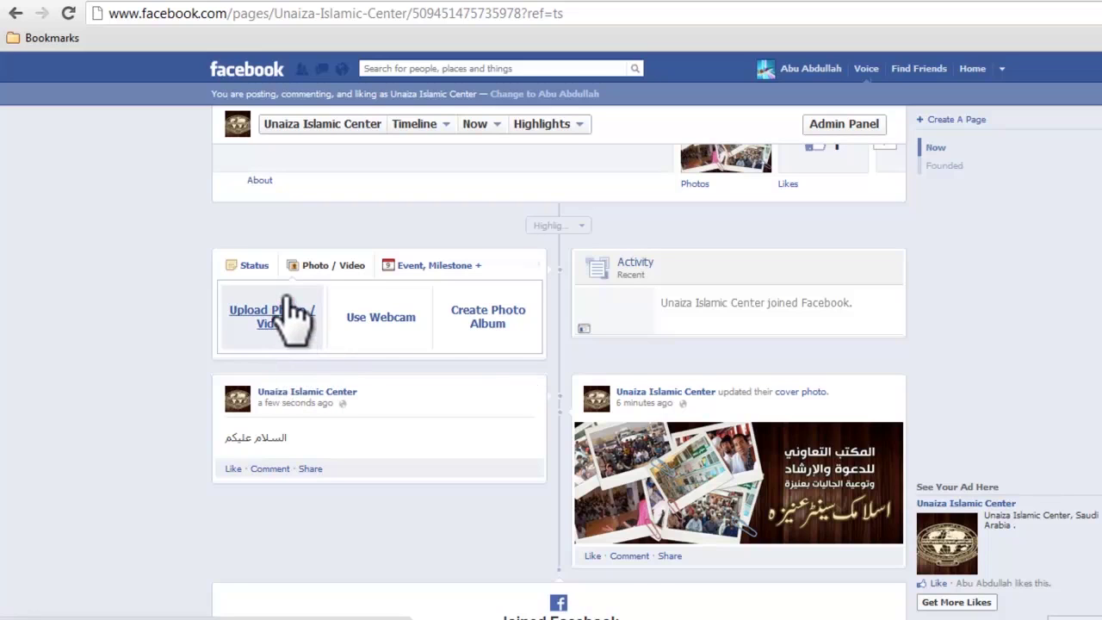
pyautogui.click(273, 311)
pyautogui.click(264, 365)
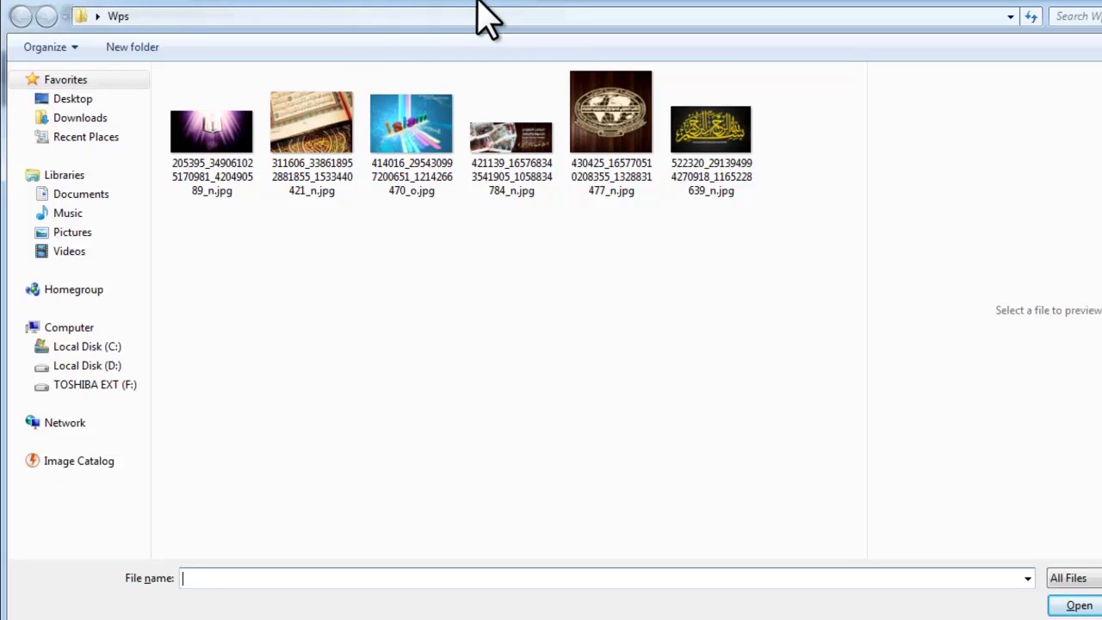
pyautogui.click(506, 164)
pyautogui.click(372, 168)
pyautogui.click(311, 138)
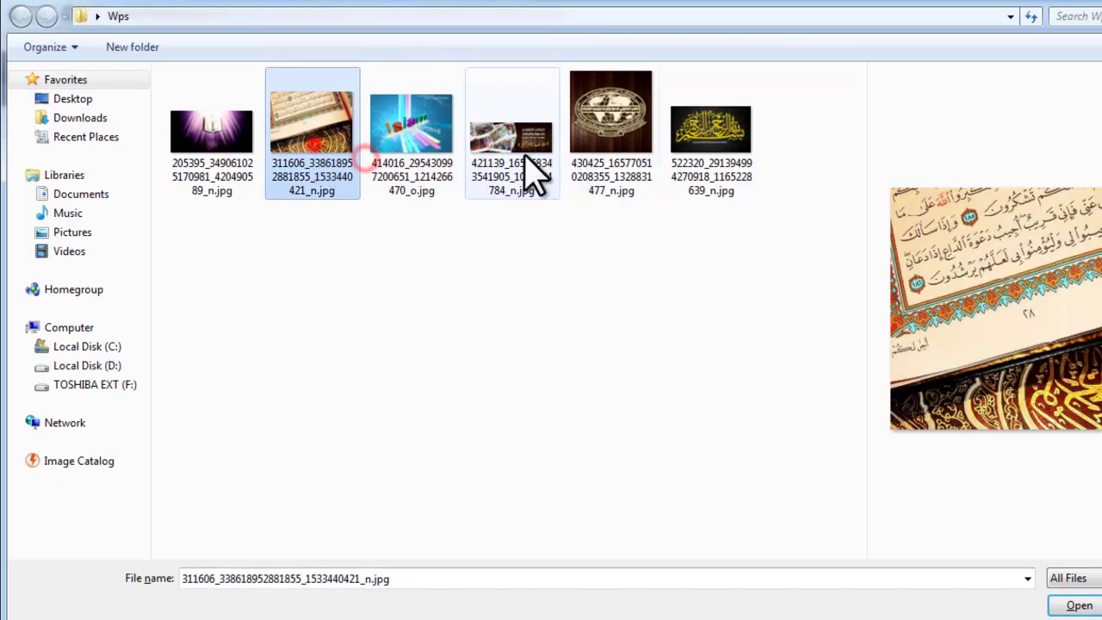
pyautogui.click(508, 155)
pyautogui.click(618, 151)
pyautogui.click(695, 138)
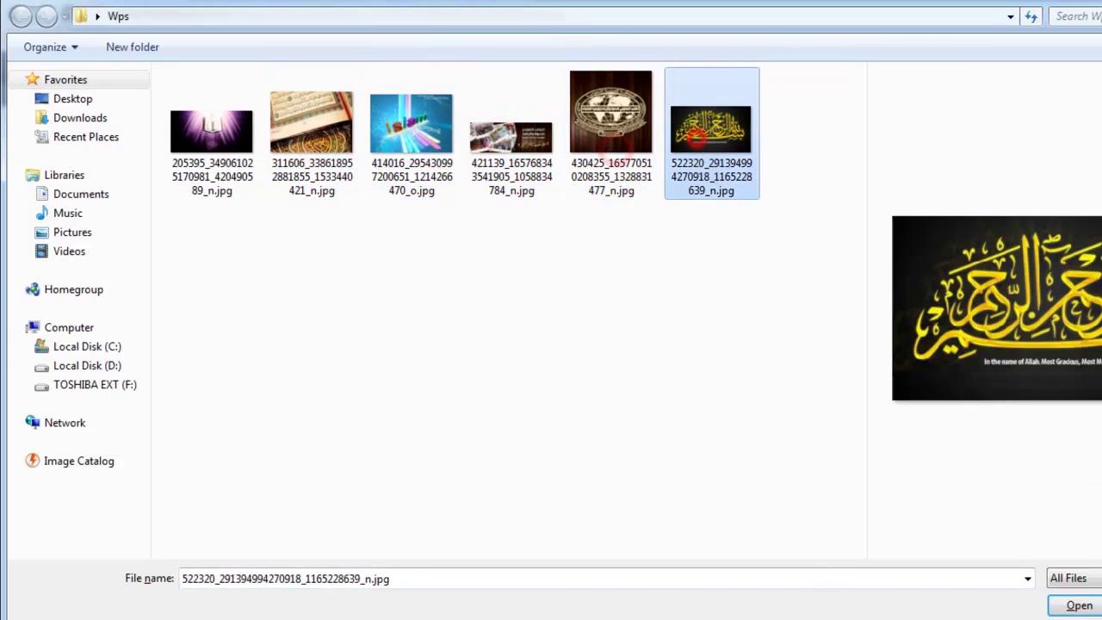
pyautogui.click(1076, 607)
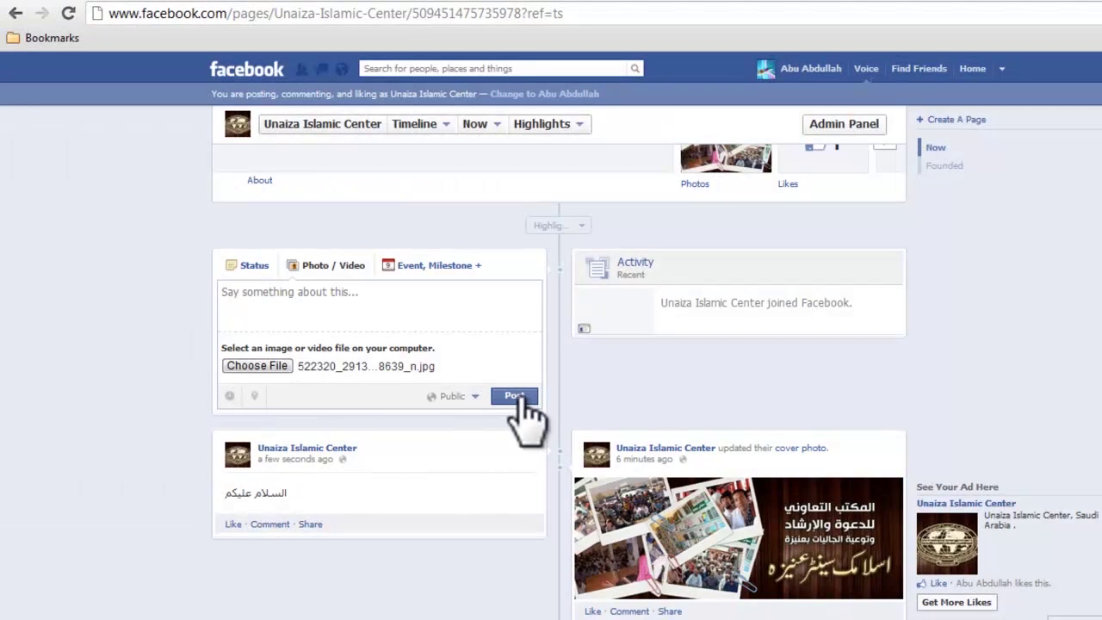
pyautogui.click(515, 396)
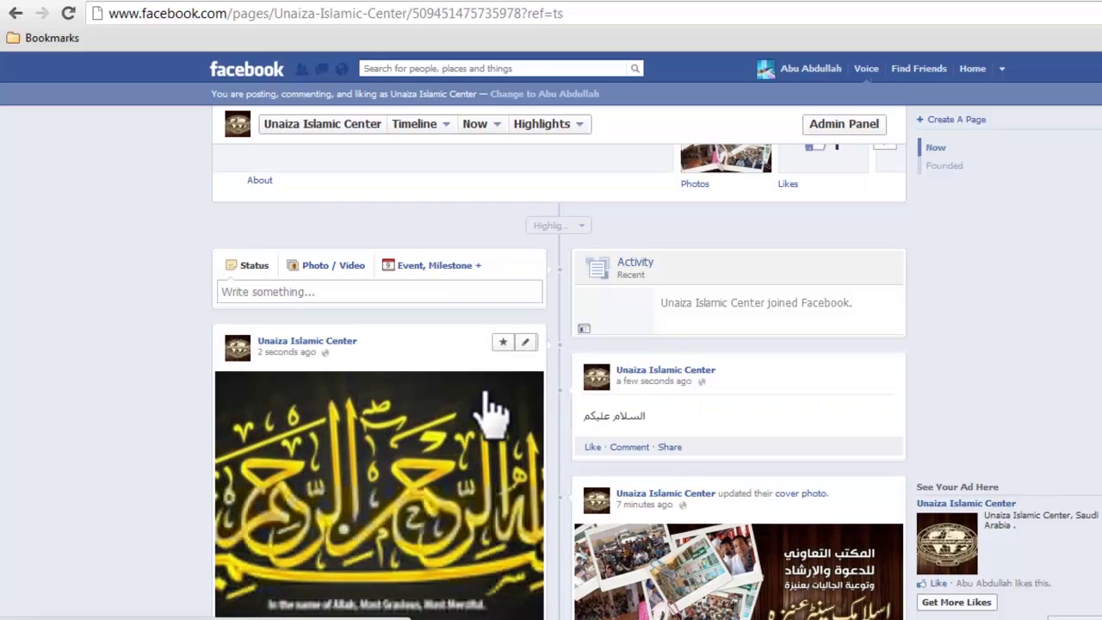
# Step: Highlight the calligraphy photo post with its star icon to widen it across the timeline
pyautogui.scroll(-1, 492, 413)
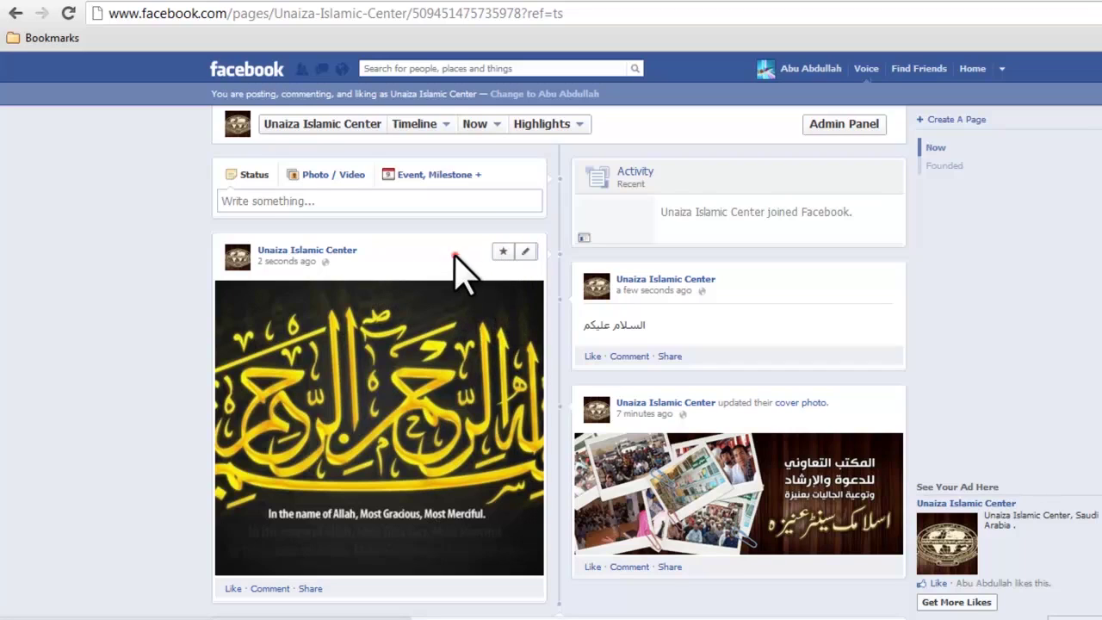
pyautogui.moveTo(494, 250); pyautogui.dragTo(456, 269)
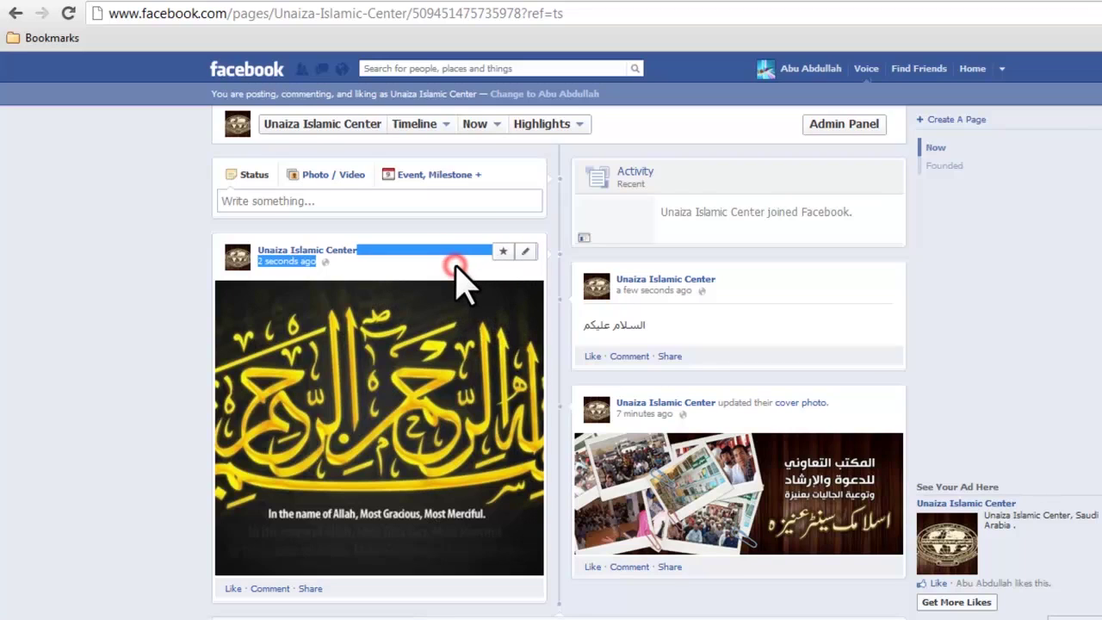
pyautogui.click(503, 252)
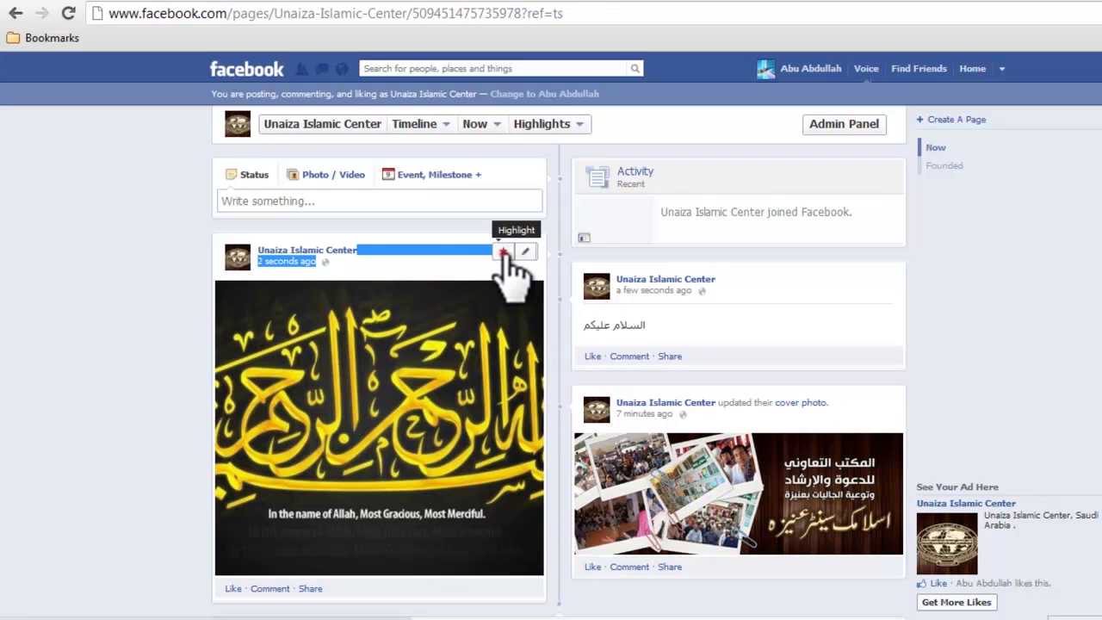
pyautogui.click(503, 251)
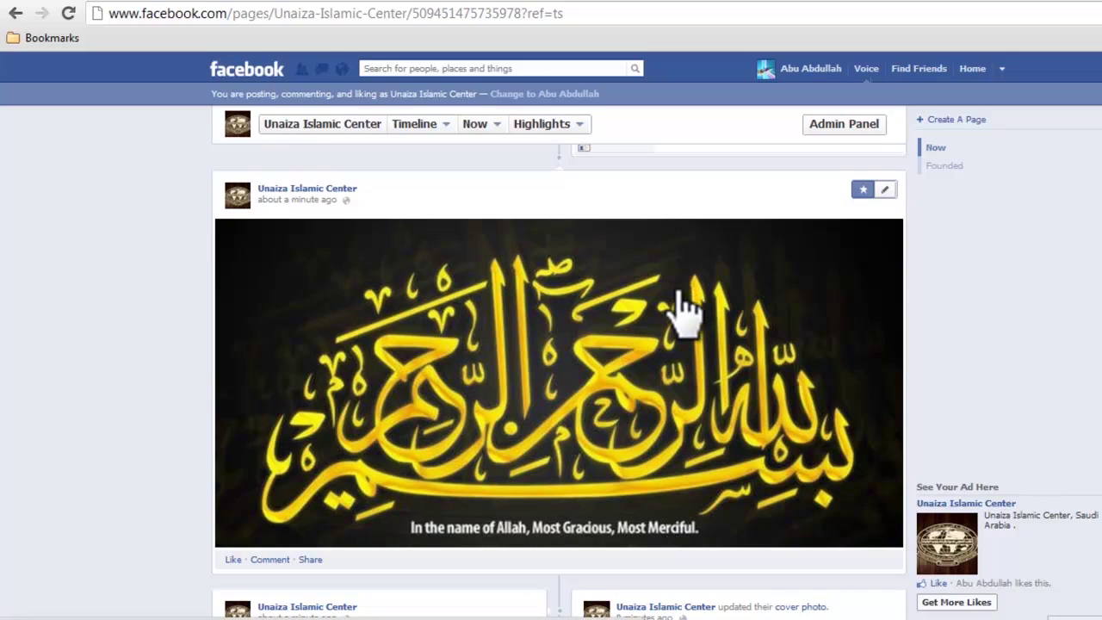
pyautogui.click(727, 298)
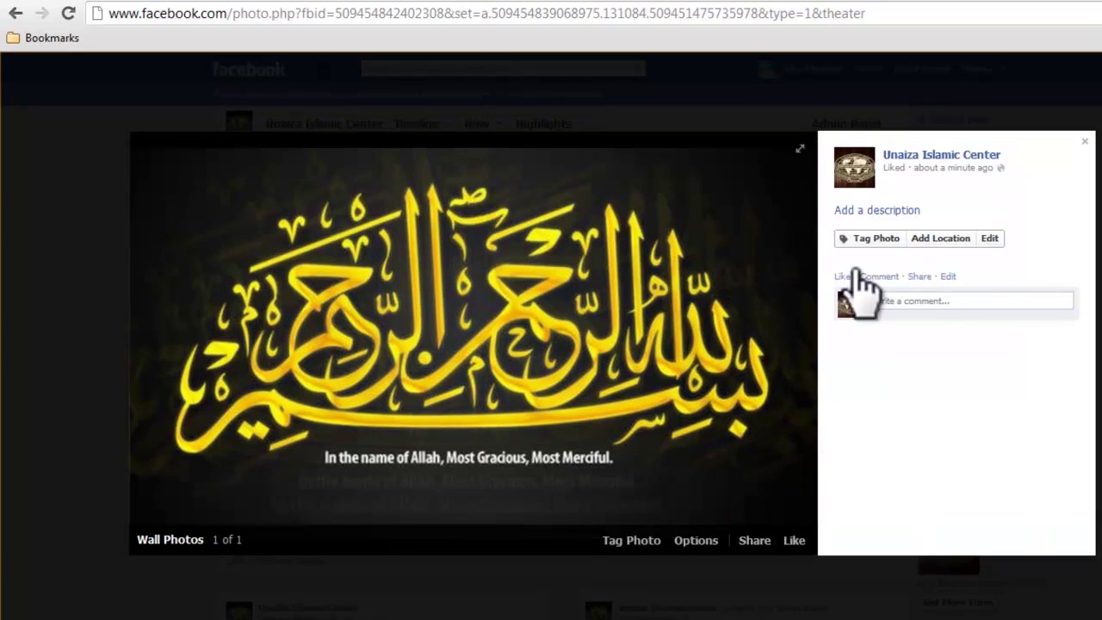
pyautogui.click(941, 298)
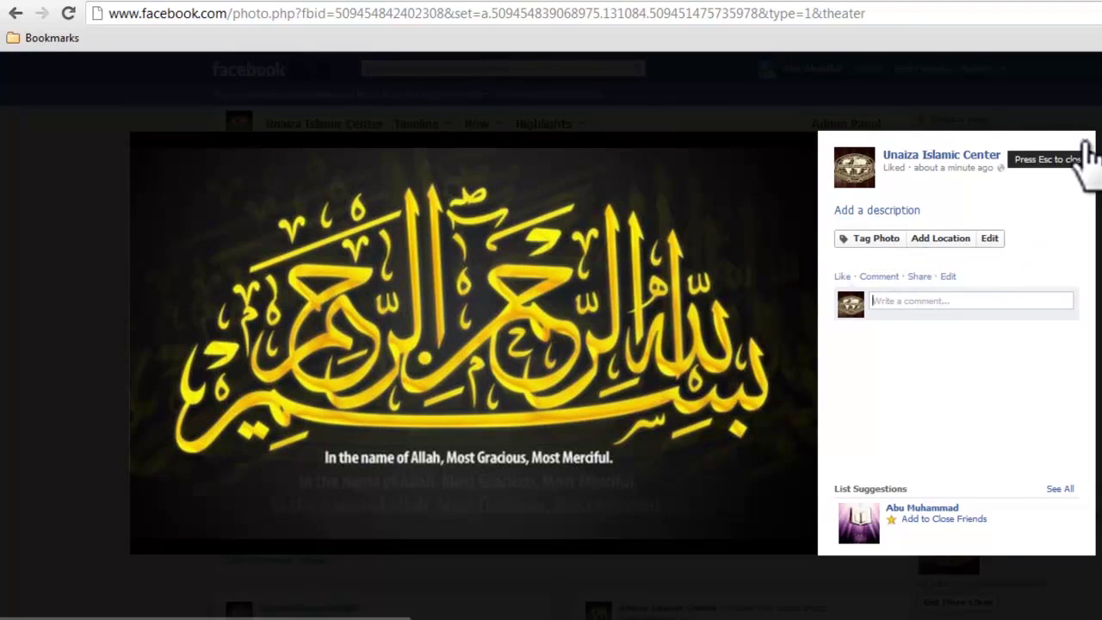
pyautogui.click(891, 216)
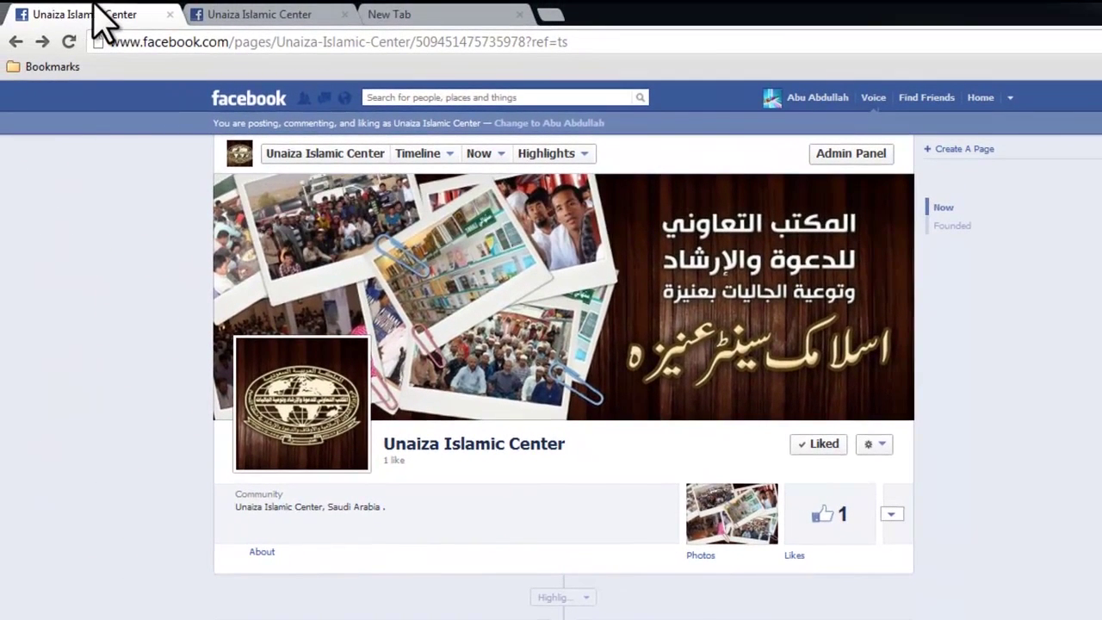
# Step: In a new tab, go to youtube.com/IGCONAIZAUR, correcting the mistyped address
pyautogui.rightClick(94, 4)
pyautogui.click(119, 15)
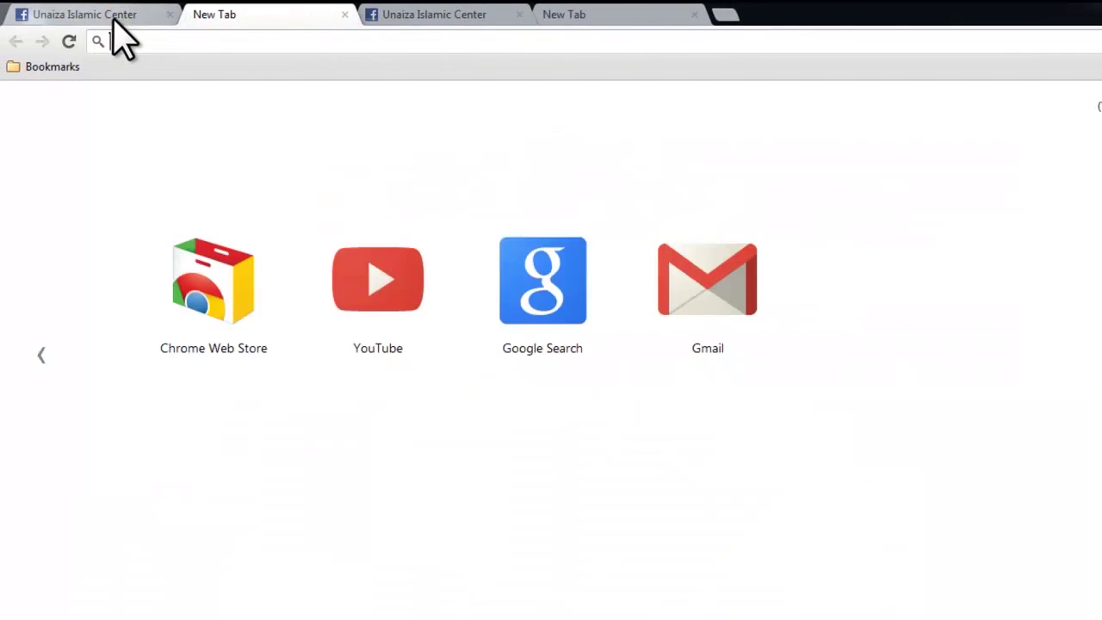
pyautogui.write('صصص')
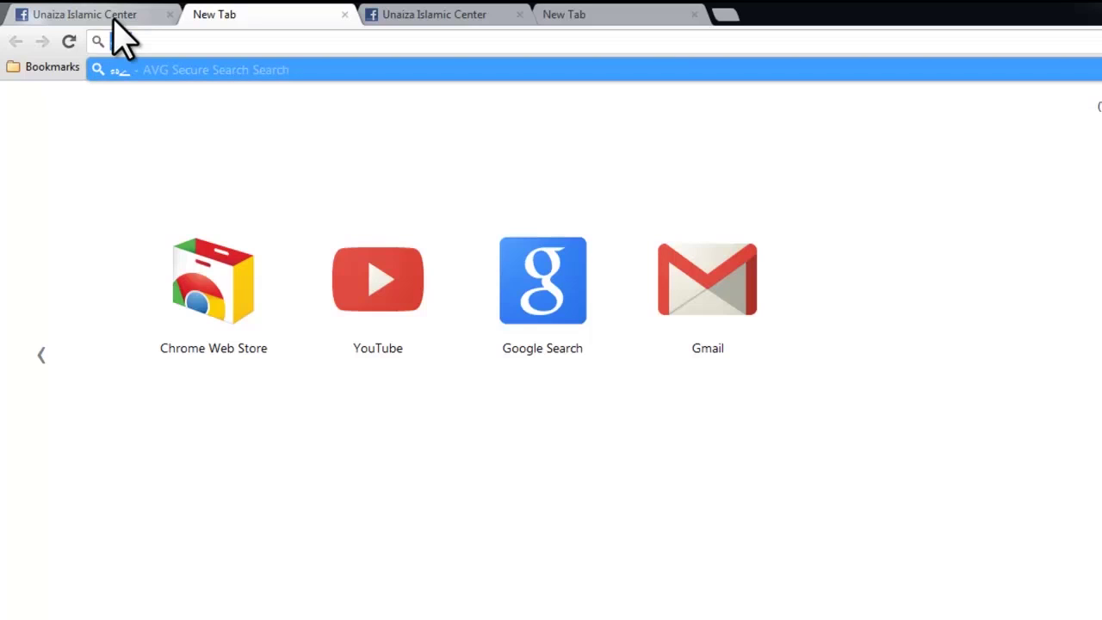
pyautogui.press('BackSpace')
pyautogui.press('BackSpace')
pyautogui.press('BackSpace')
pyautogui.write('YOUTUBE.')
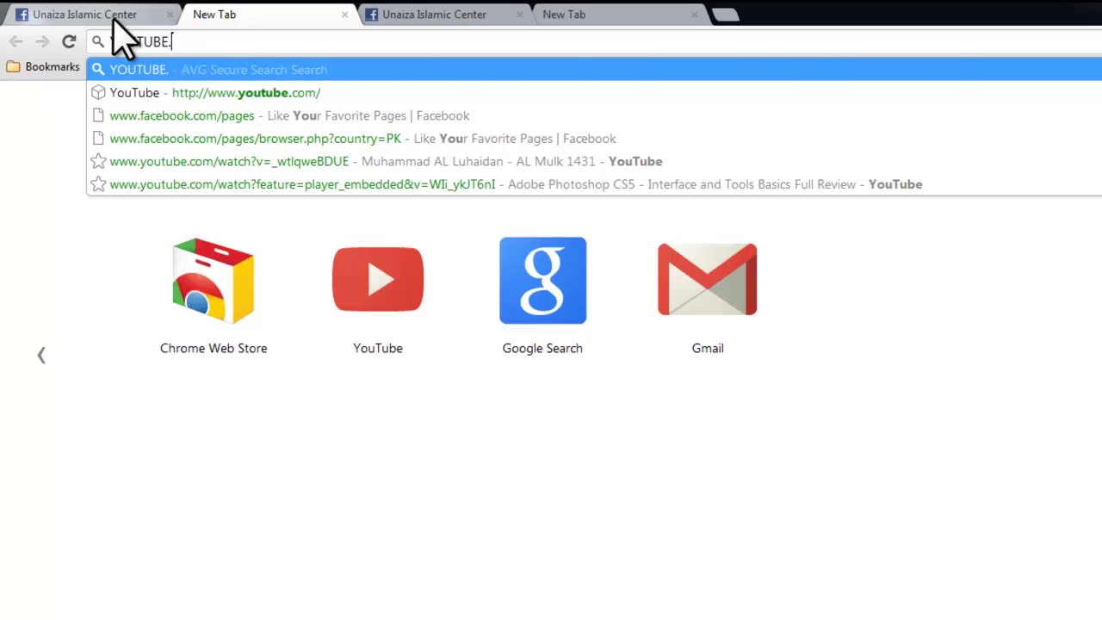
pyautogui.write('COM/IGCONAIZUR')
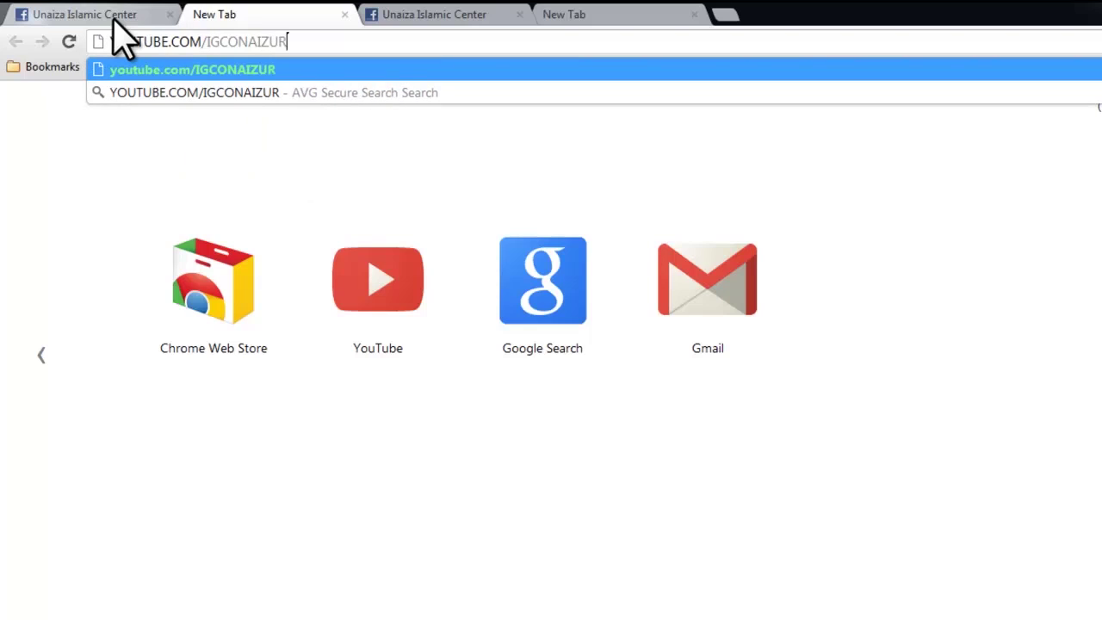
pyautogui.press('Return')
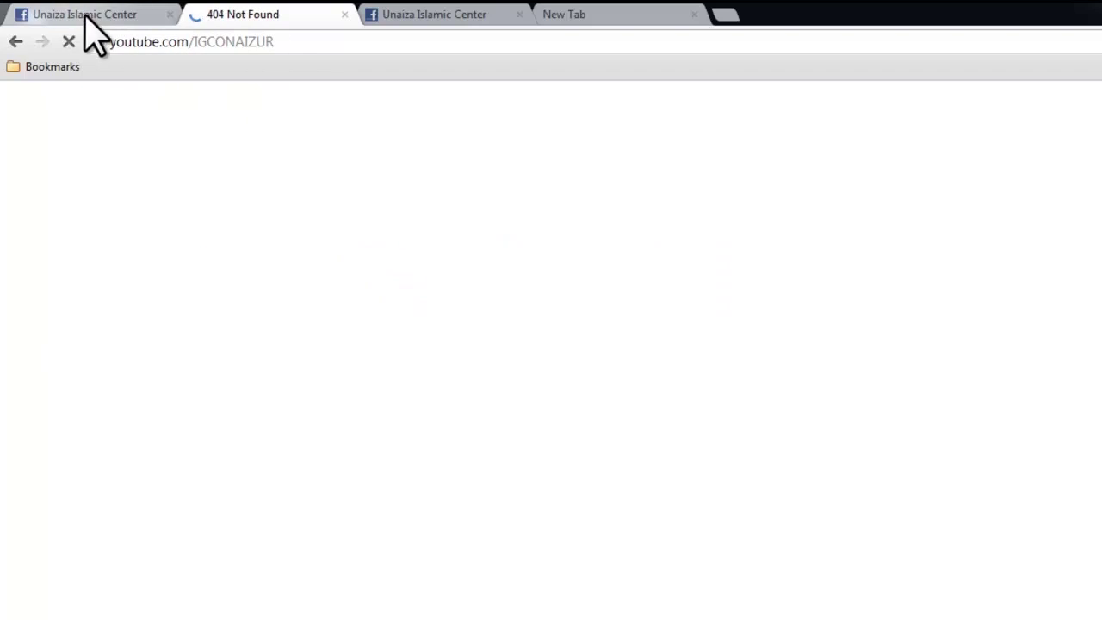
pyautogui.moveTo(206, 41); pyautogui.dragTo(494, 47)
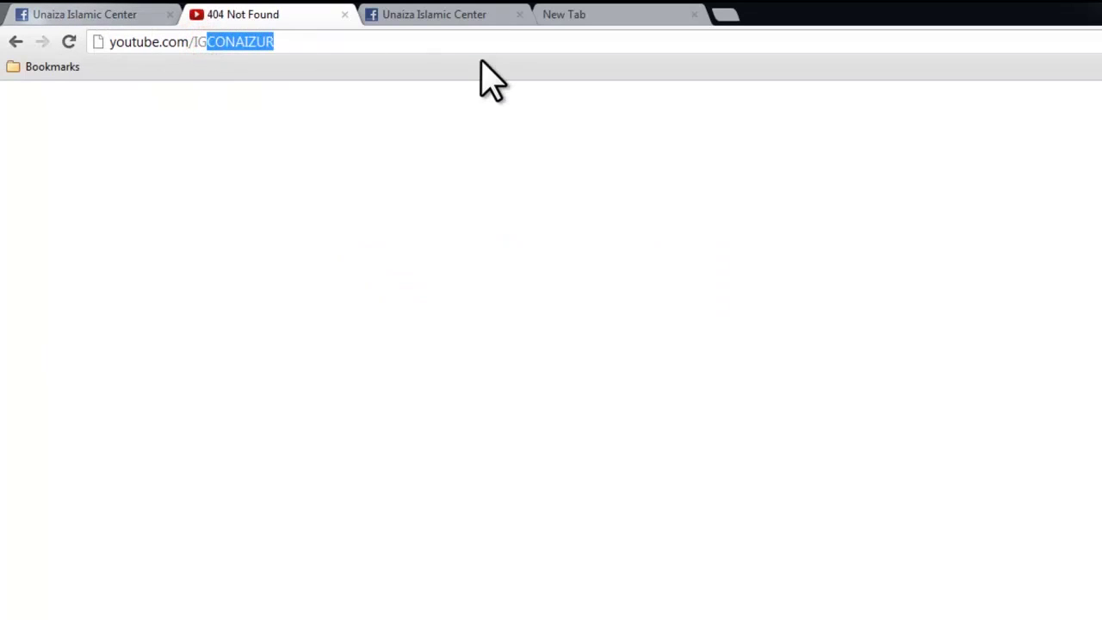
pyautogui.press('BackSpace')
pyautogui.write('GCONAIZAUR')
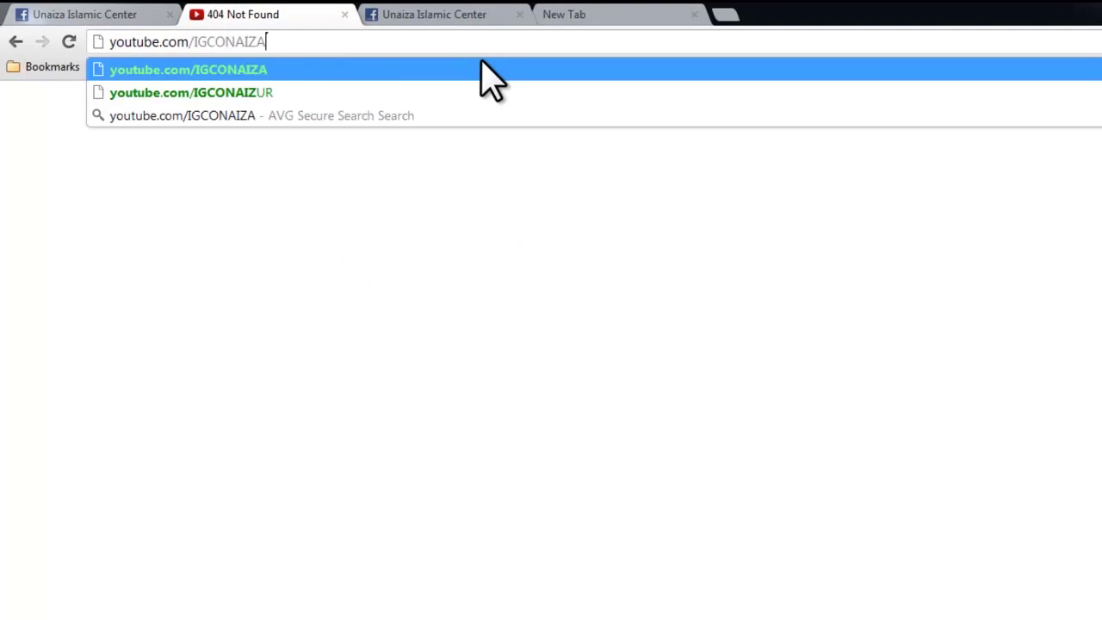
pyautogui.press('Return')
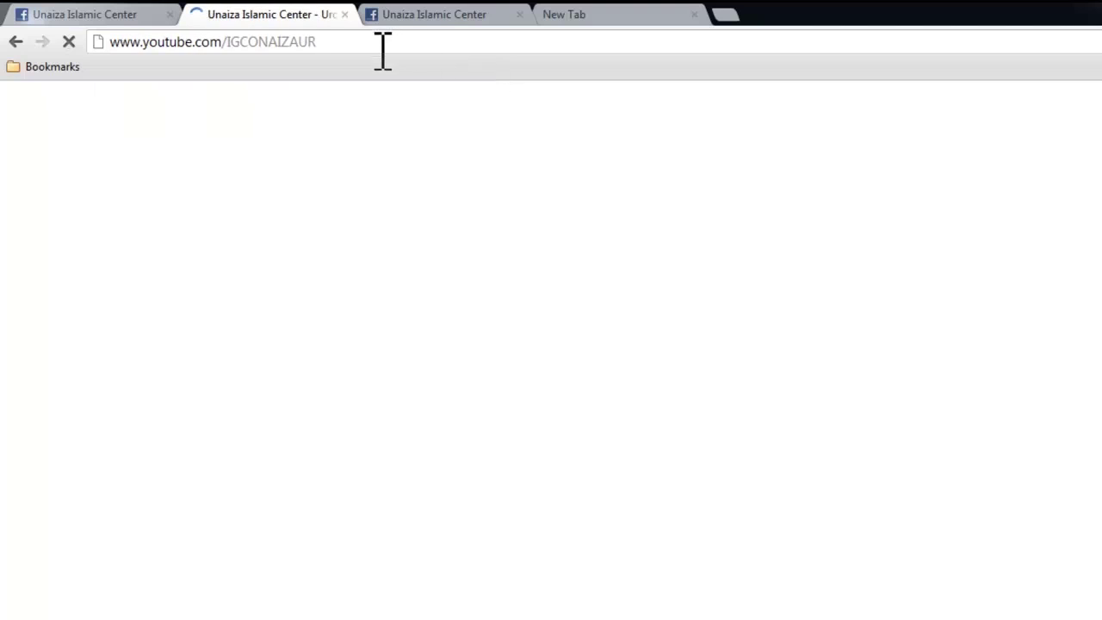
# Step: Open the 'Allah Tala Ki Naimatein - Sheikh Abu Muhammad' video from the channel
pyautogui.click(379, 52)
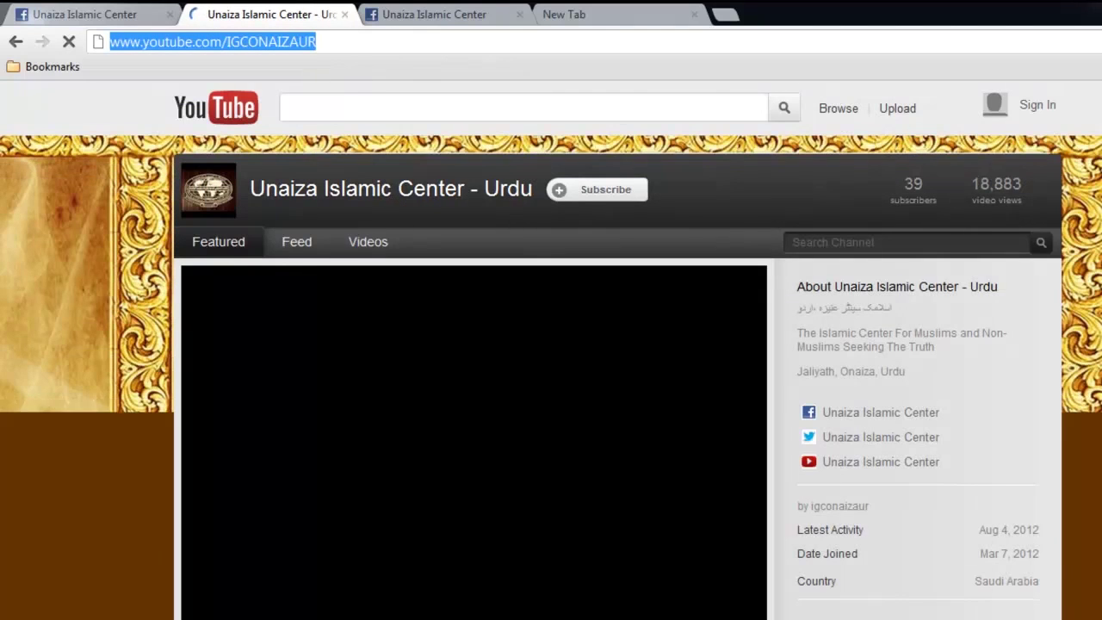
pyautogui.scroll(-5, 568, 421)
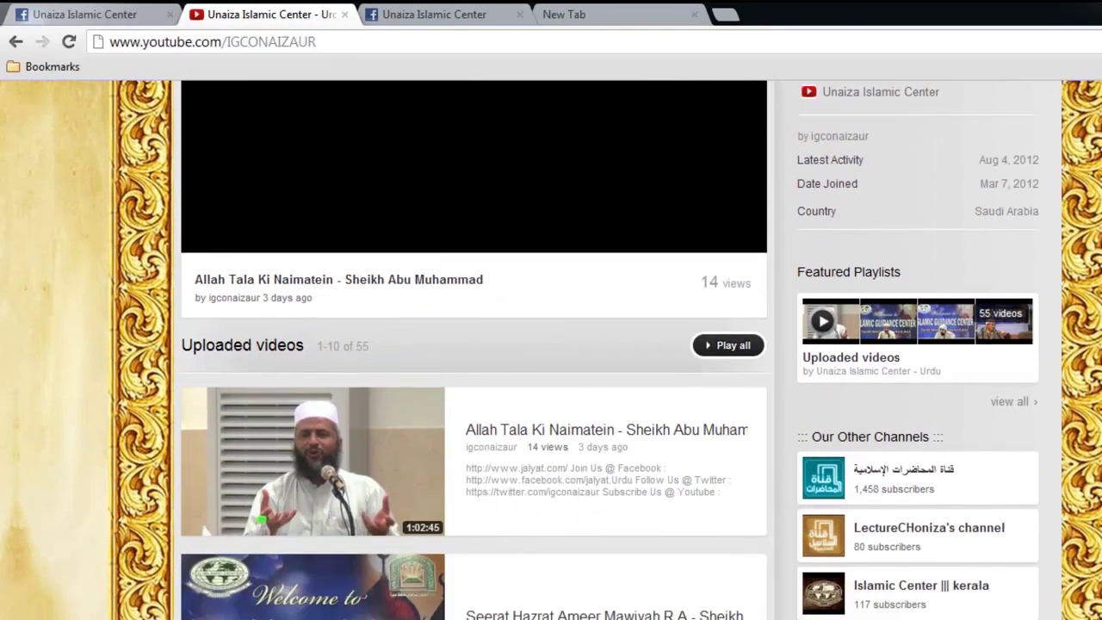
pyautogui.scroll(-1, 568, 421)
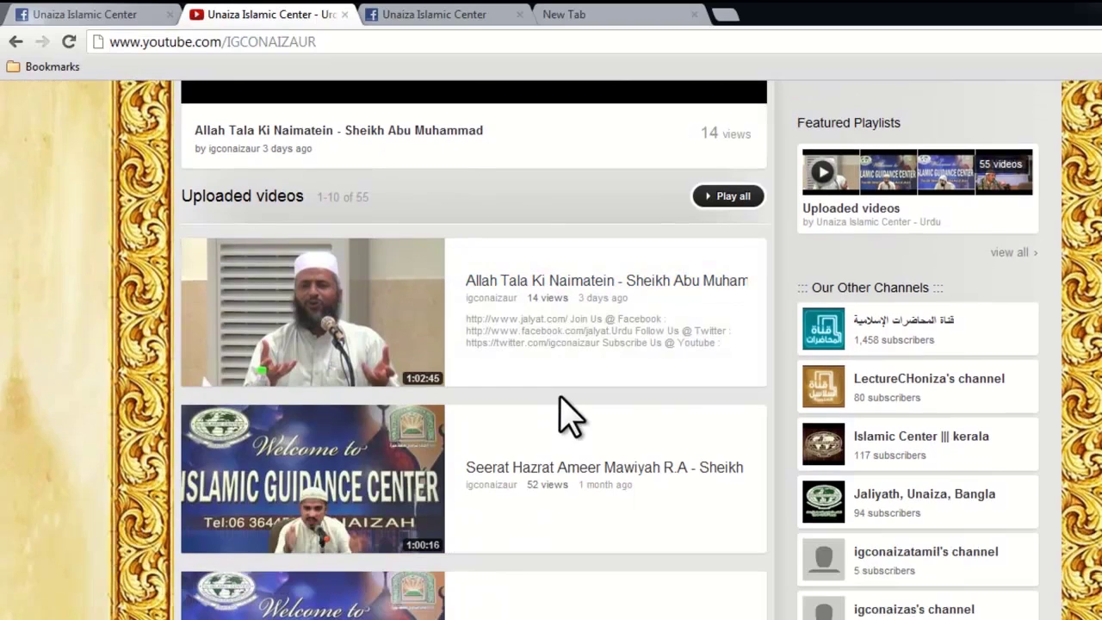
pyautogui.click(555, 285)
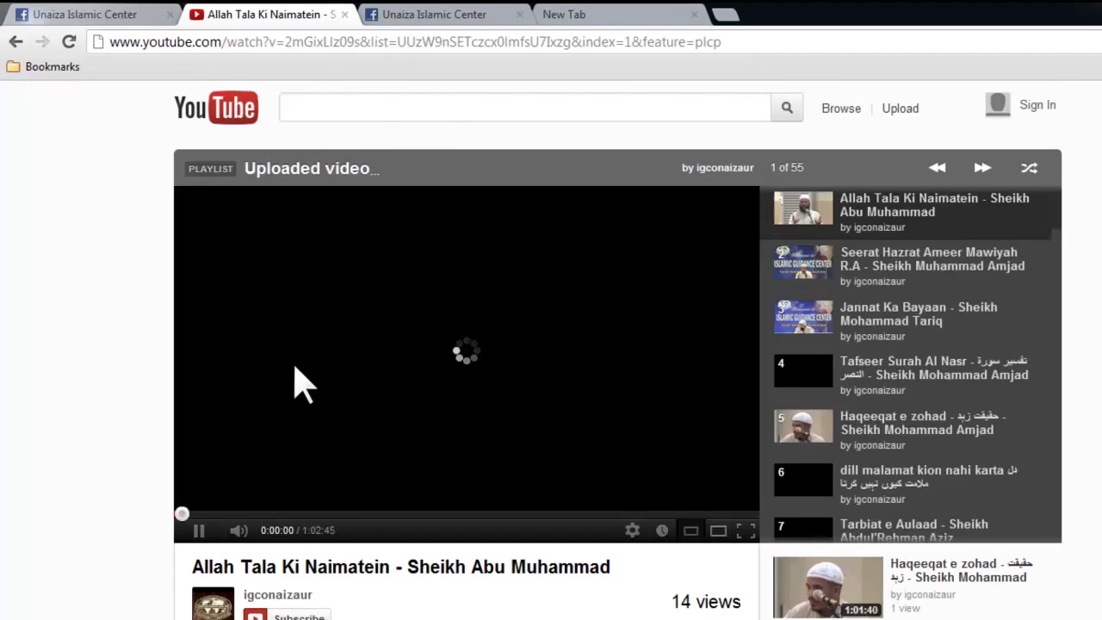
# Step: Look over the video page and bring up its sharing options
pyautogui.click(374, 41)
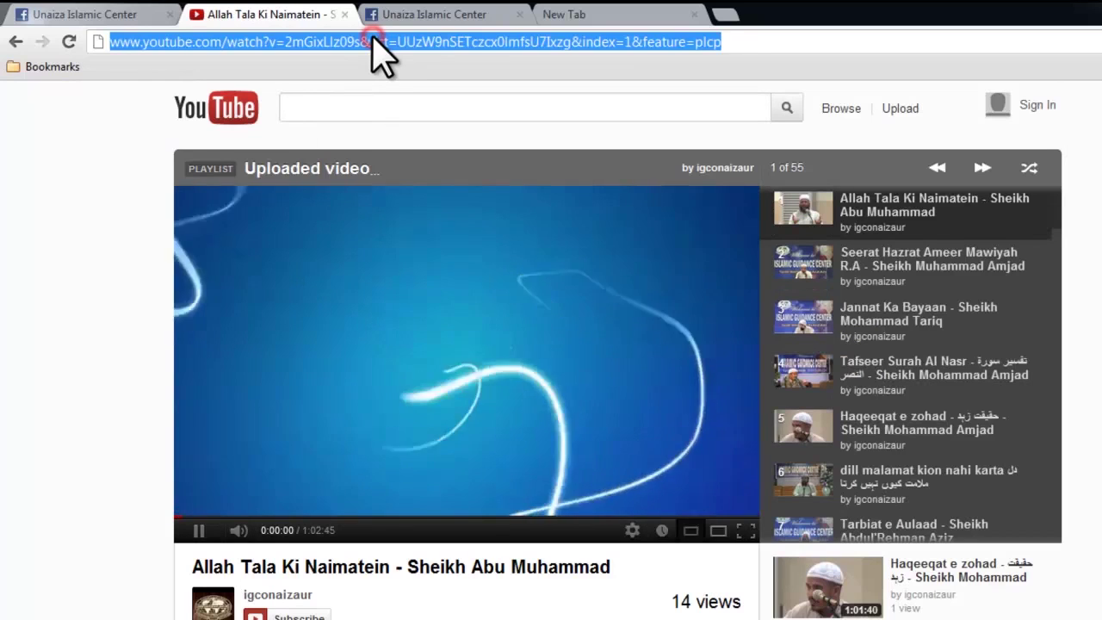
pyautogui.hotkey('ctrl', 'shift', 'd')
pyautogui.moveTo(525, 73); pyautogui.dragTo(465, 49)
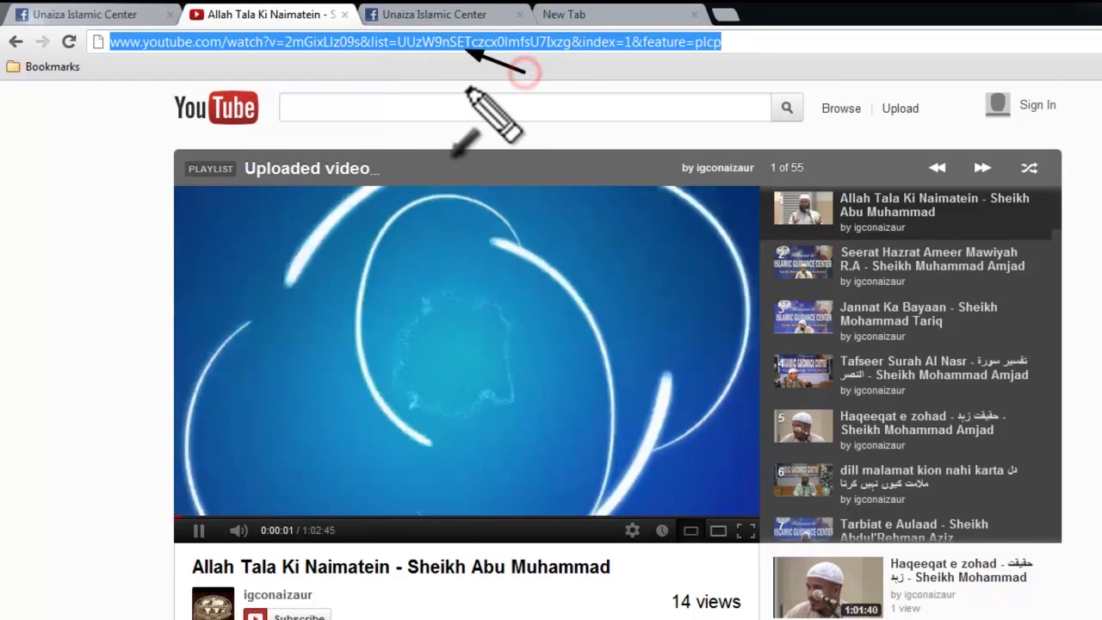
pyautogui.click(462, 77)
pyautogui.click(113, 473)
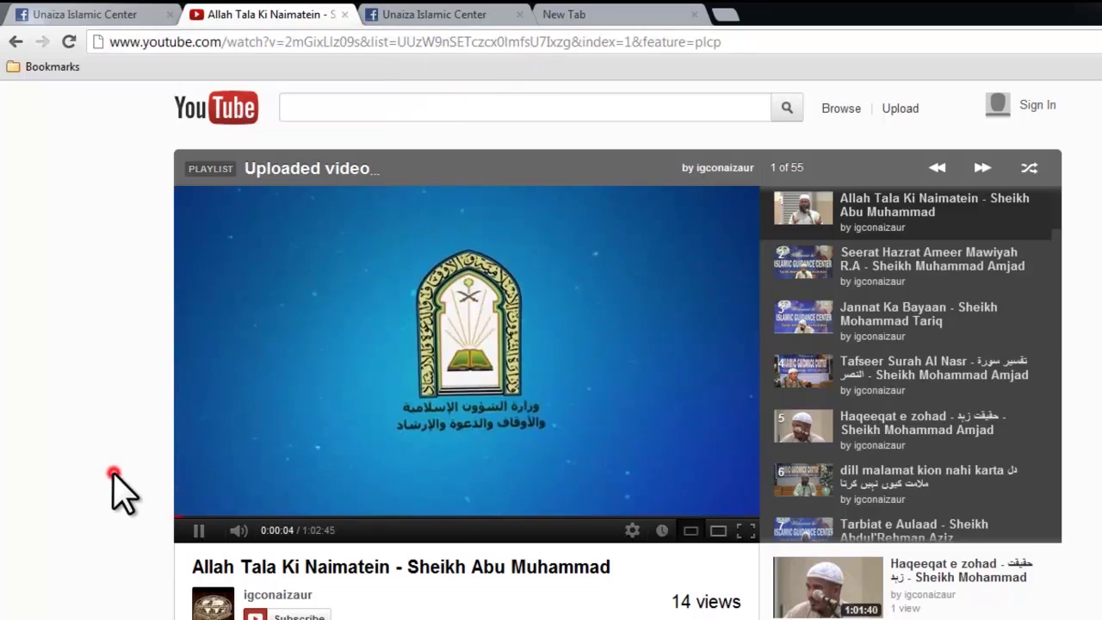
pyautogui.scroll(-2, 383, 525)
pyautogui.scroll(-2, 590, 438)
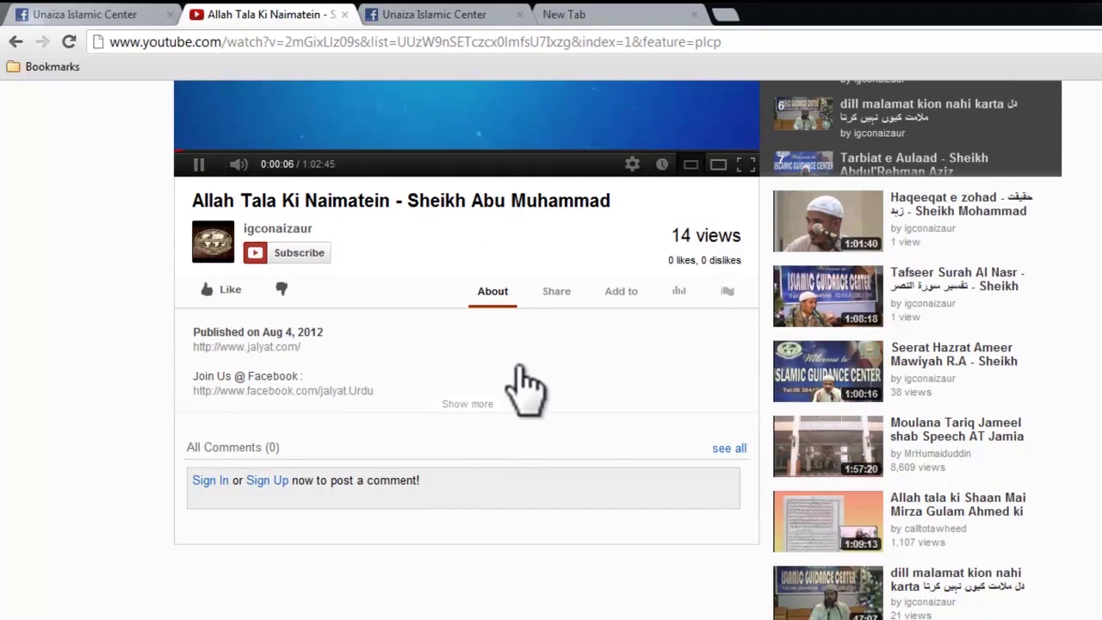
pyautogui.click(558, 293)
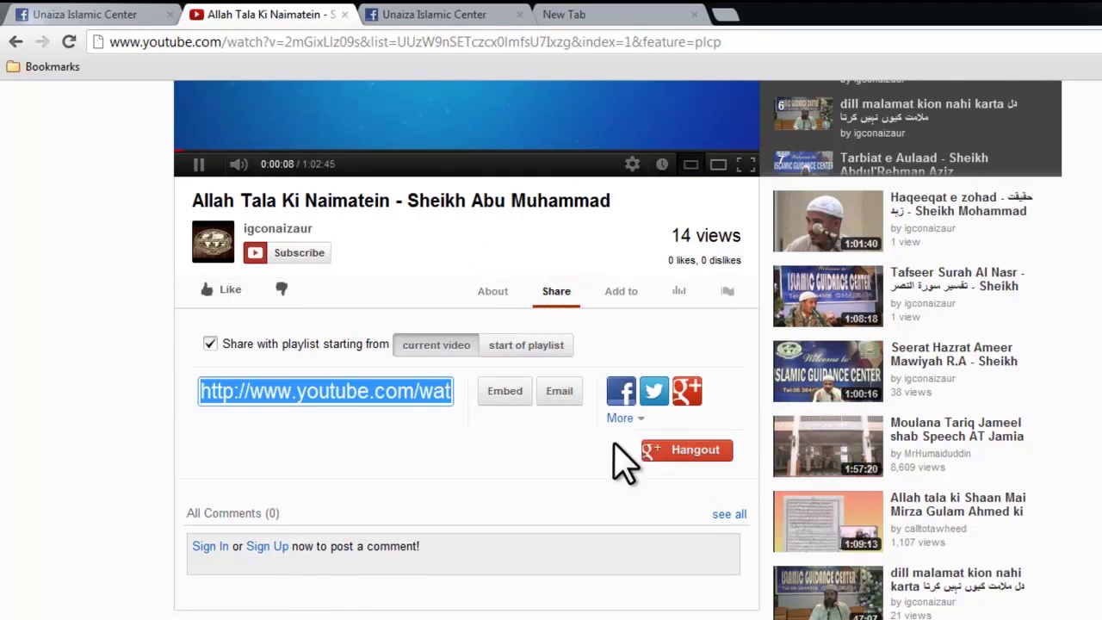
# Step: Copy the video's web address and return to the Unaiza Islamic Center Facebook tab
pyautogui.click(376, 43)
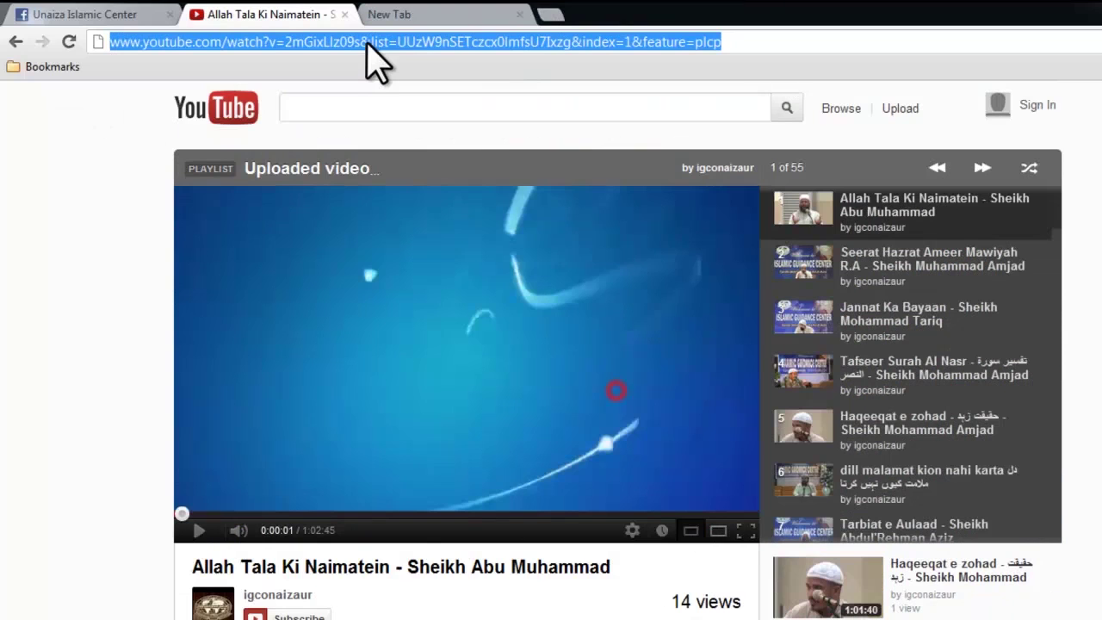
pyautogui.hotkey('ctrl', 'c')
pyautogui.rightClick(376, 43)
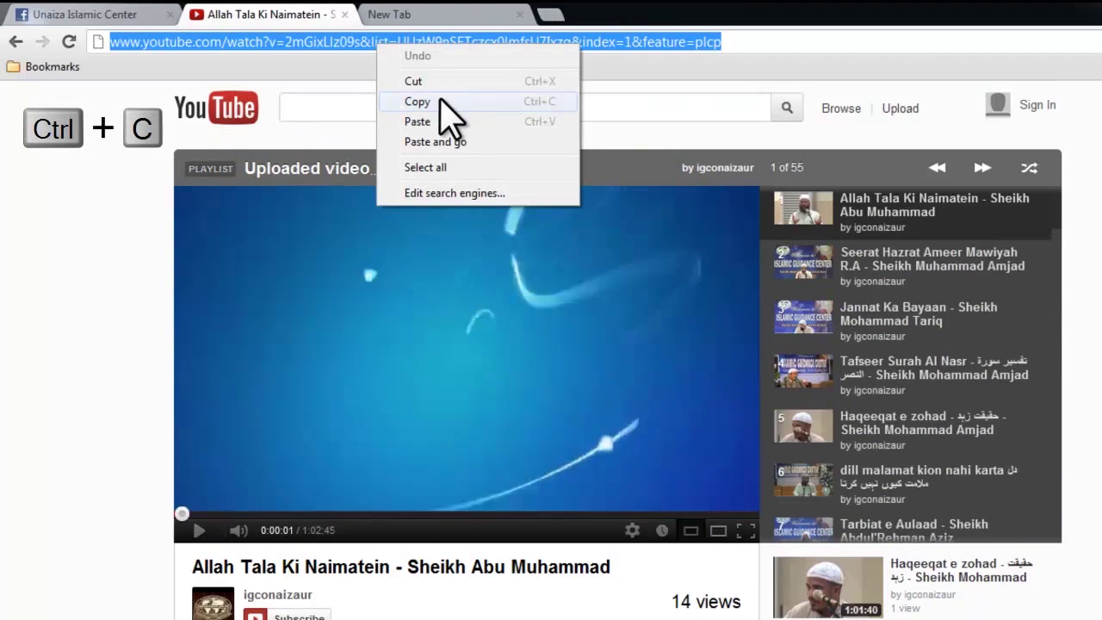
pyautogui.click(439, 99)
pyautogui.click(143, 12)
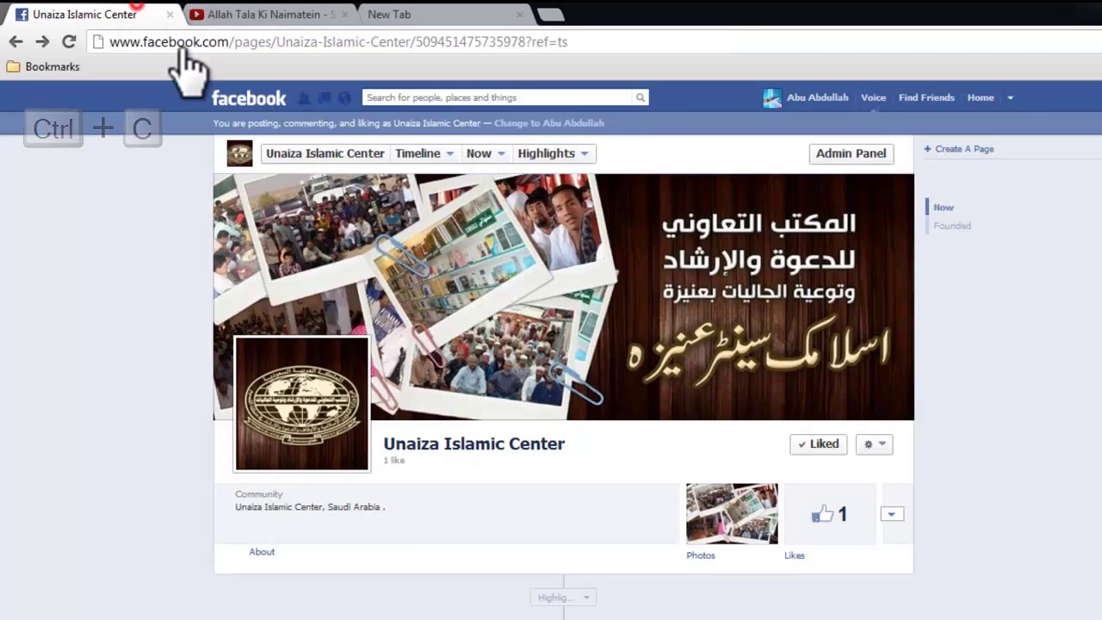
# Step: Paste the 'Allah Tala Ki Naimatein' video address into the page's status box to generate a link preview
pyautogui.scroll(-2, 392, 482)
pyautogui.scroll(-2, 389, 482)
pyautogui.click(356, 301)
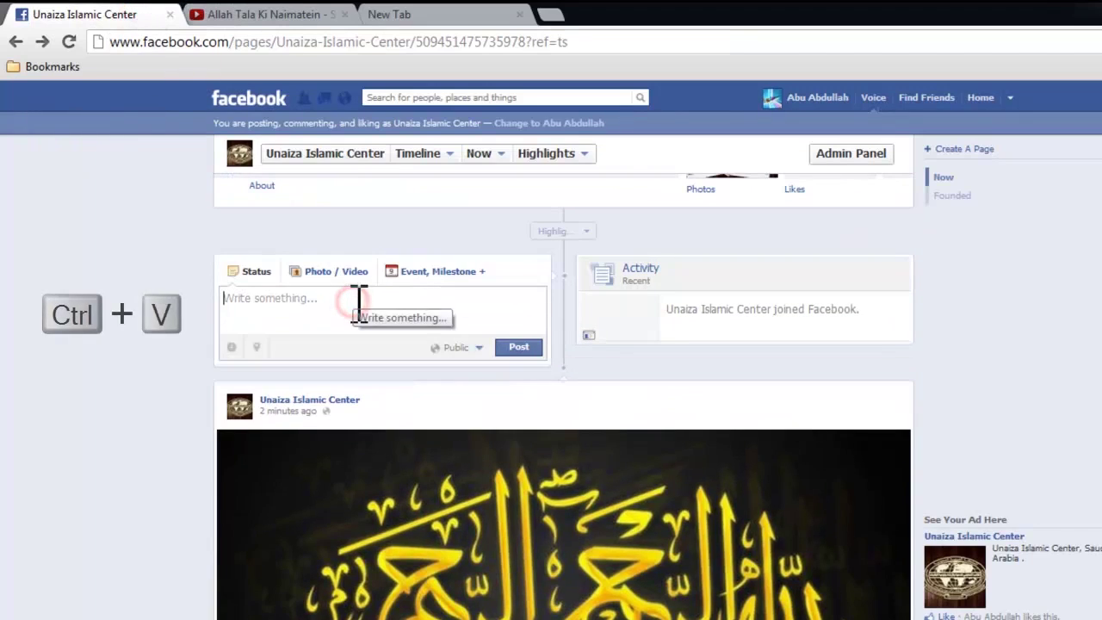
pyautogui.hotkey('ctrl', 'v')
pyautogui.scroll(1, 374, 305)
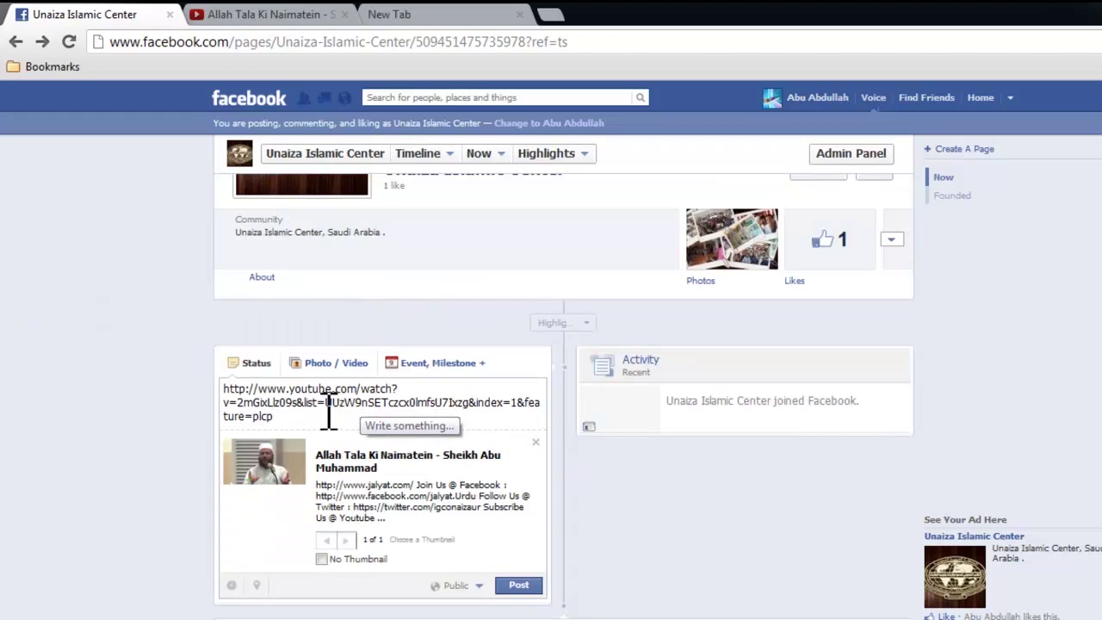
# Step: Delete the pasted address text from the status, keeping only the video link preview
pyautogui.moveTo(329, 413); pyautogui.dragTo(214, 370)
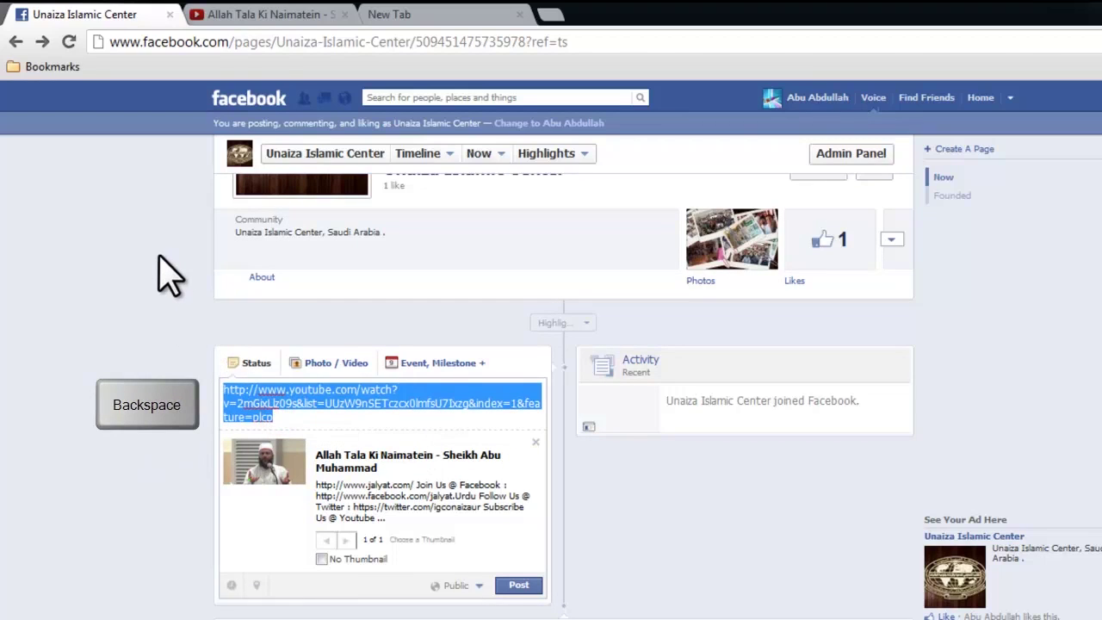
pyautogui.press('BackSpace')
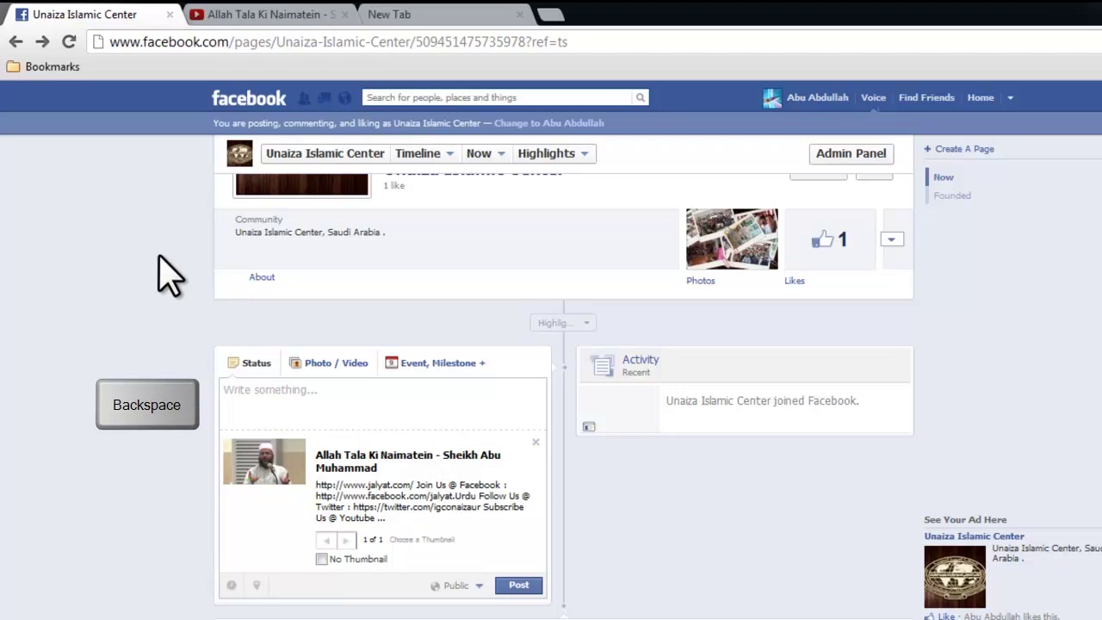
pyautogui.rightClick(303, 389)
pyautogui.click(340, 398)
pyautogui.rightClick(303, 396)
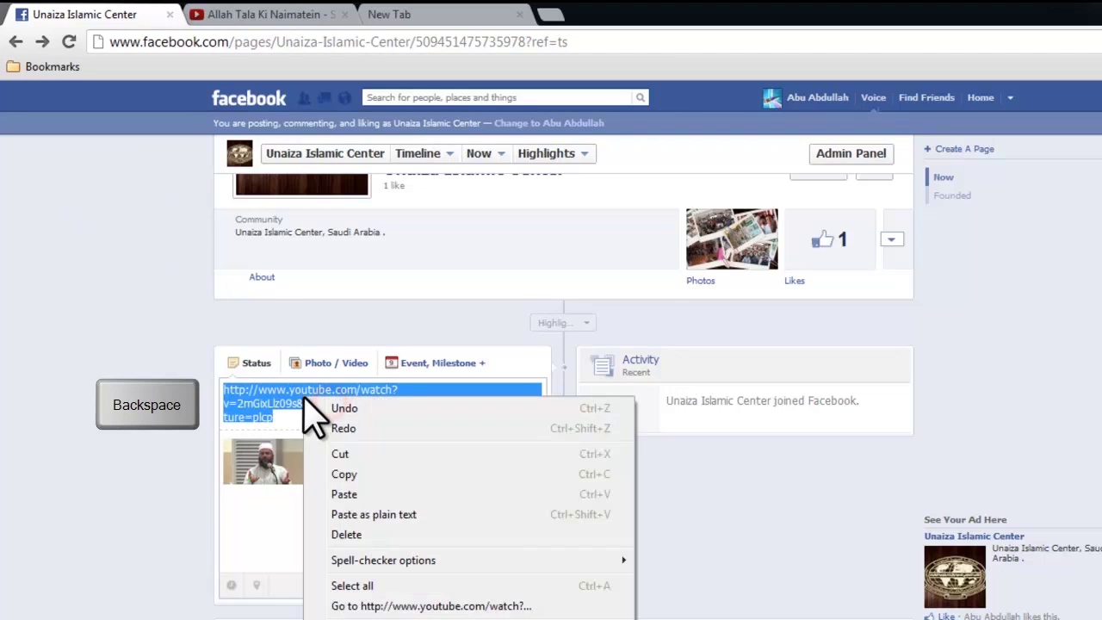
pyautogui.click(348, 534)
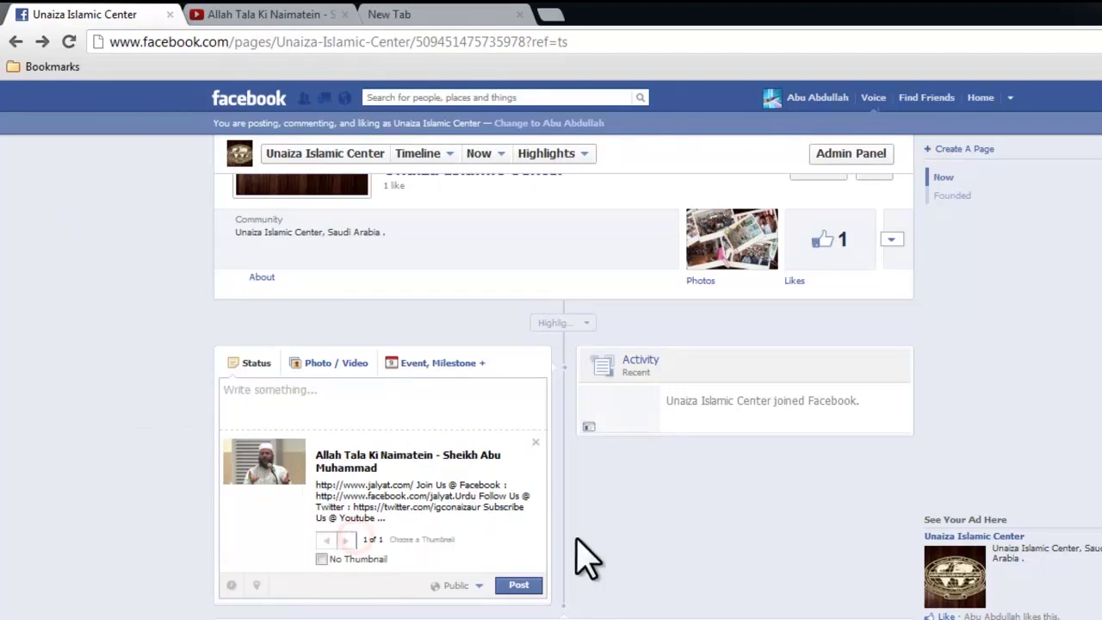
# Step: Publish the 'Allah Tala Ki Naimatein - Sheikh Abu Muhammad' link post and check it on the timeline
pyautogui.click(517, 585)
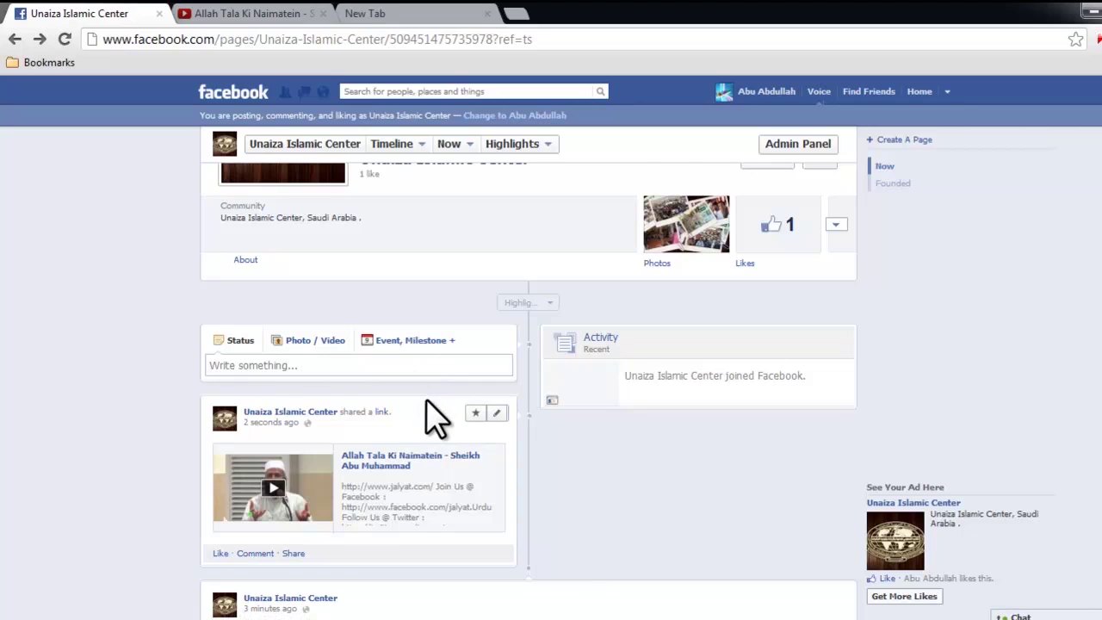
pyautogui.scroll(-3, 382, 399)
pyautogui.scroll(-2, 448, 478)
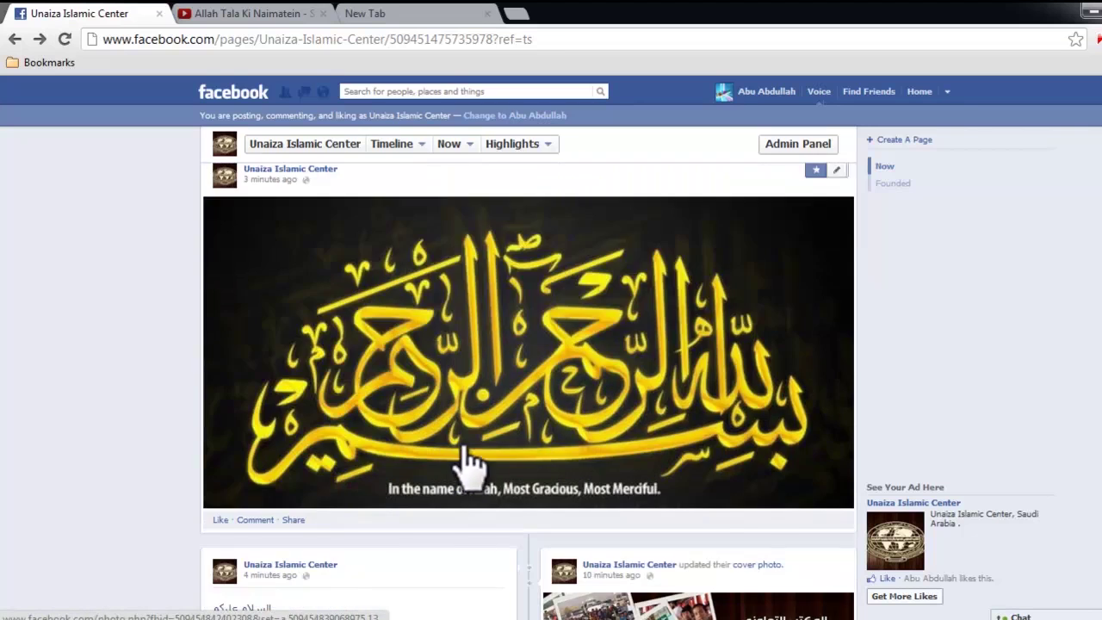
pyautogui.scroll(3, 490, 439)
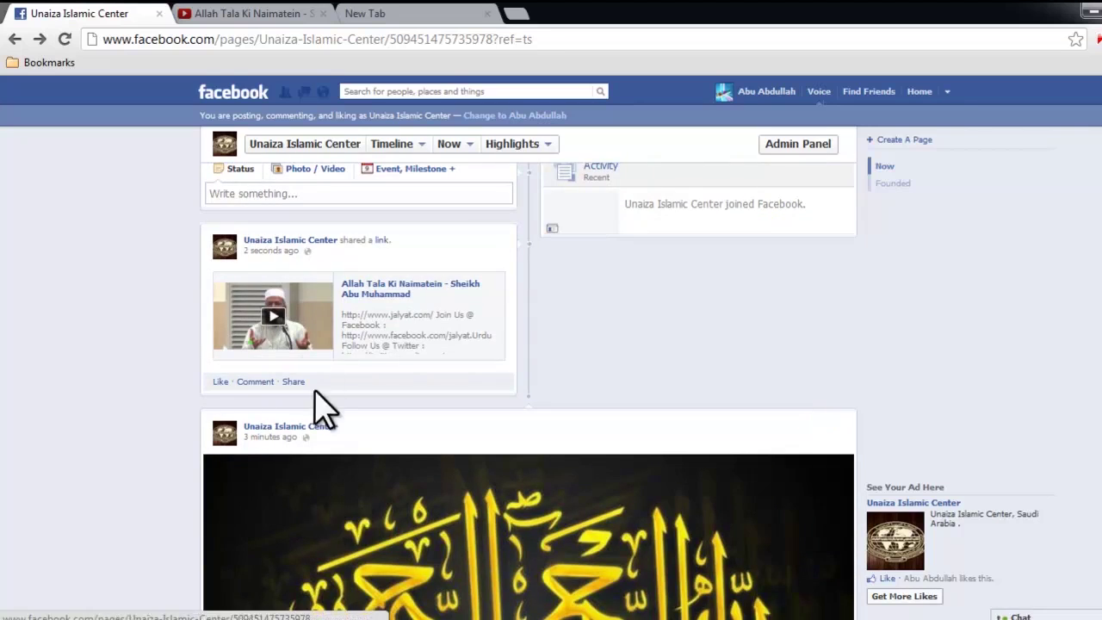